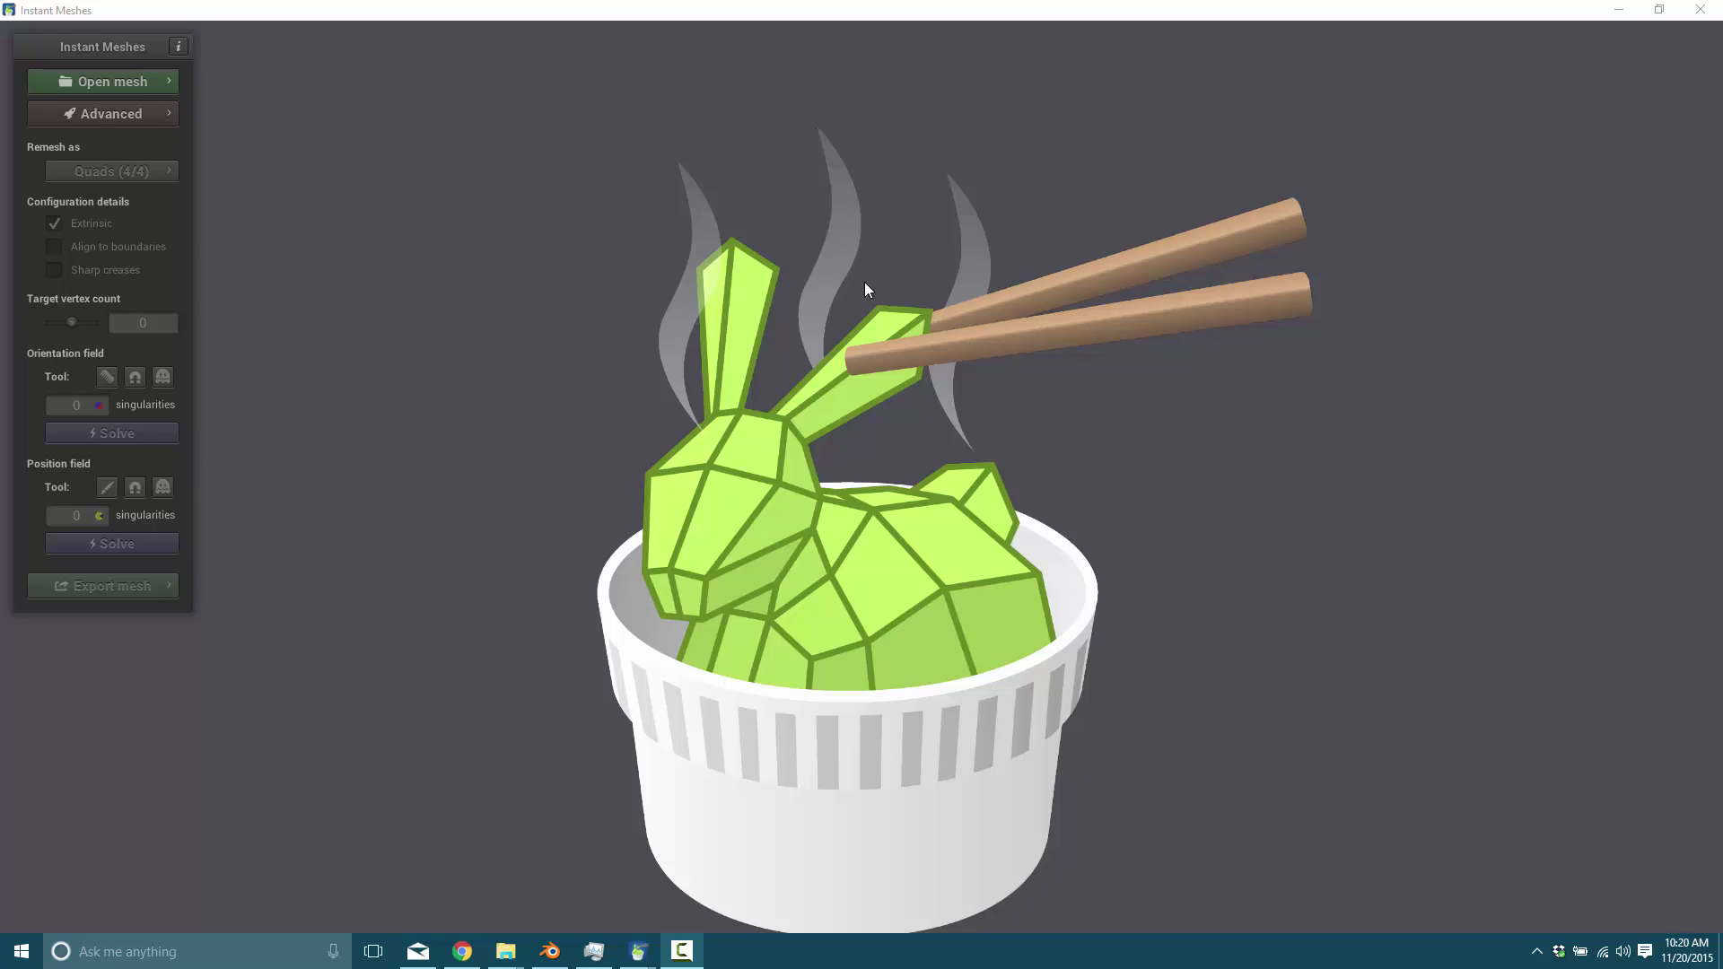
- View the instant-meshes GitHub page with its pre-compiled binaries in Chrome, and return to Instant Meshes
click(474, 957)
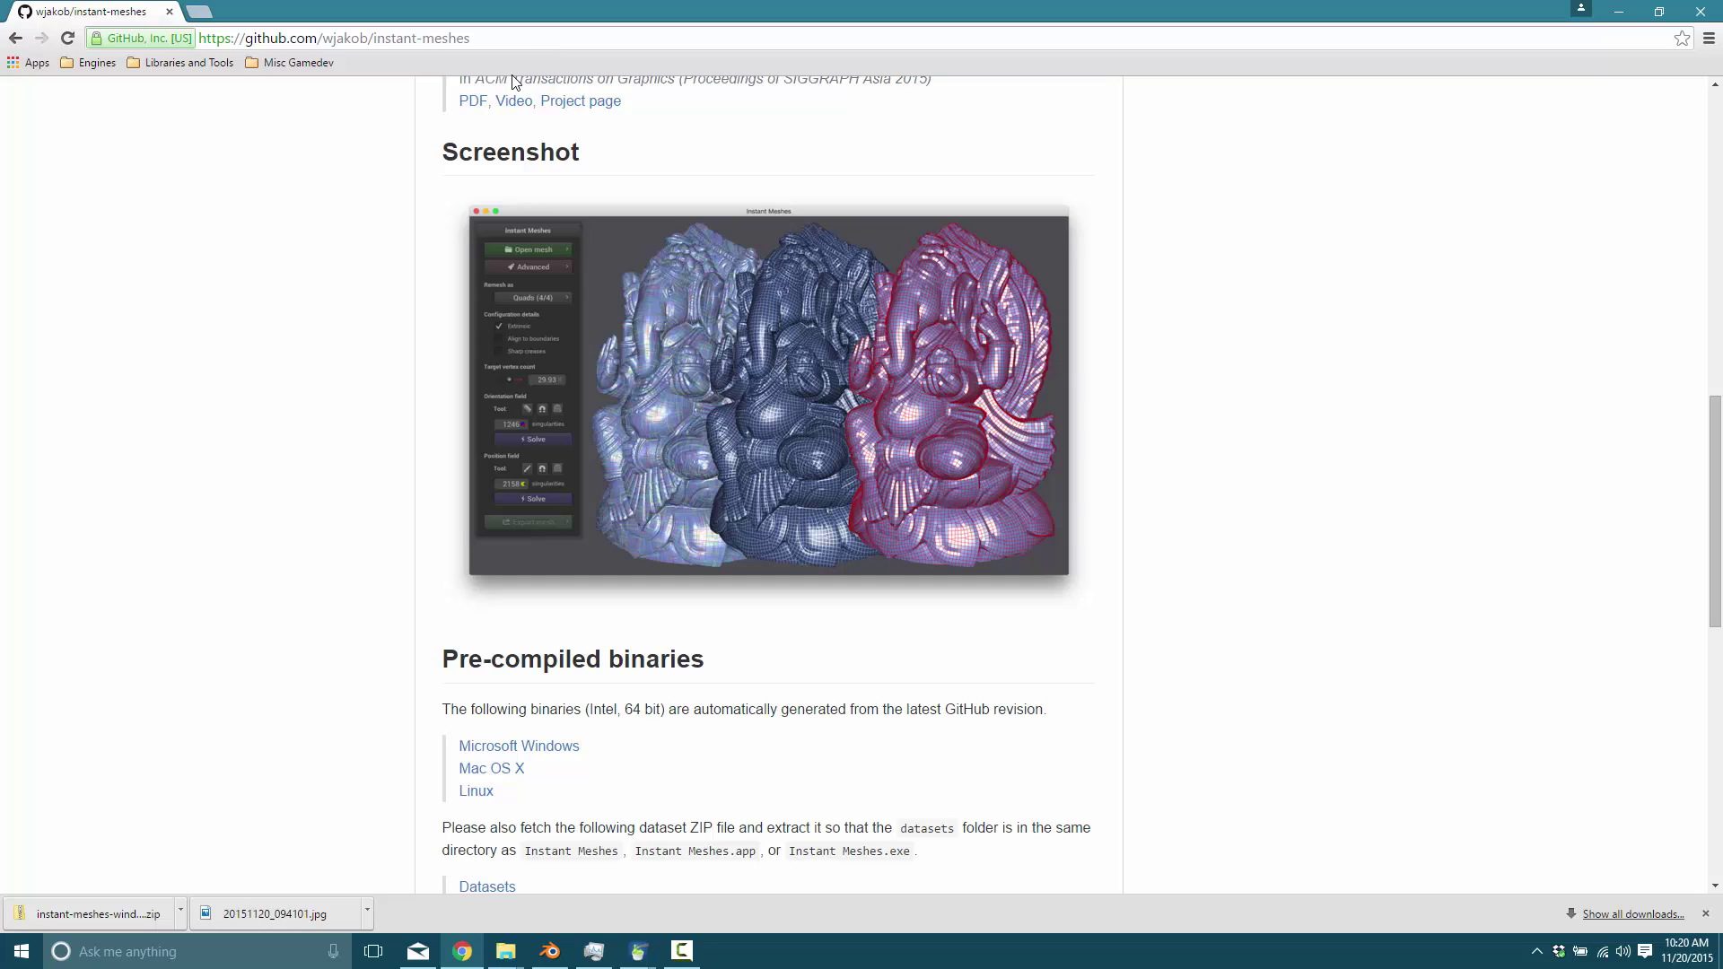
click(640, 956)
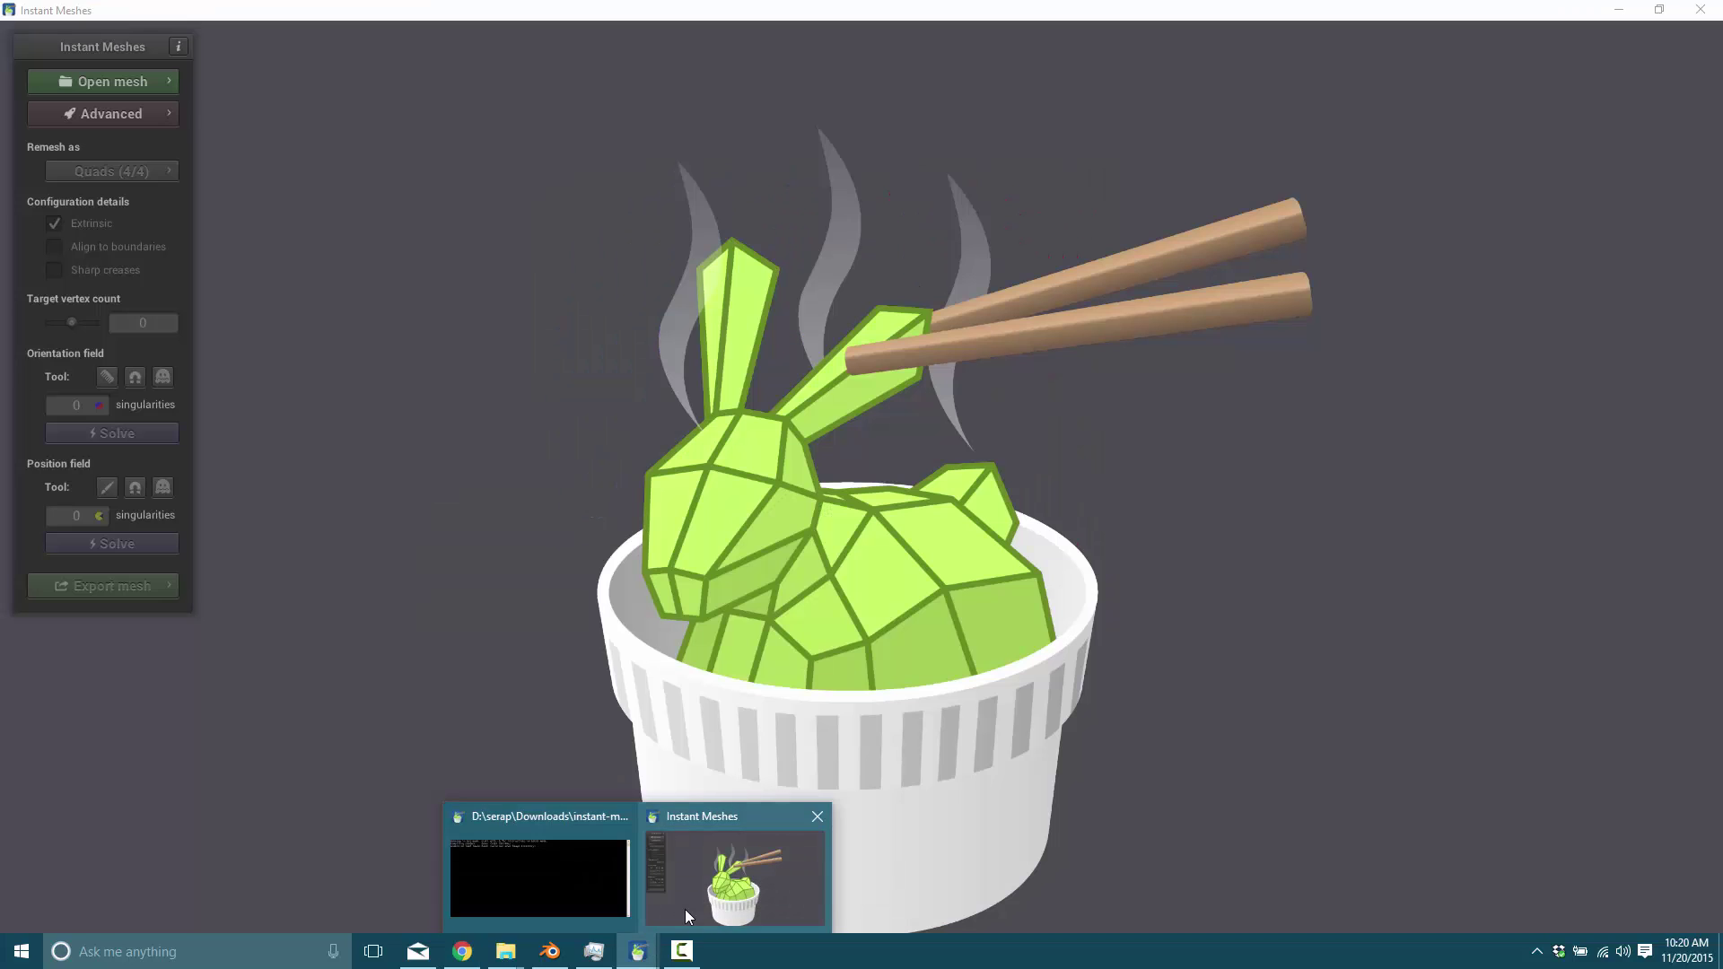
click(685, 908)
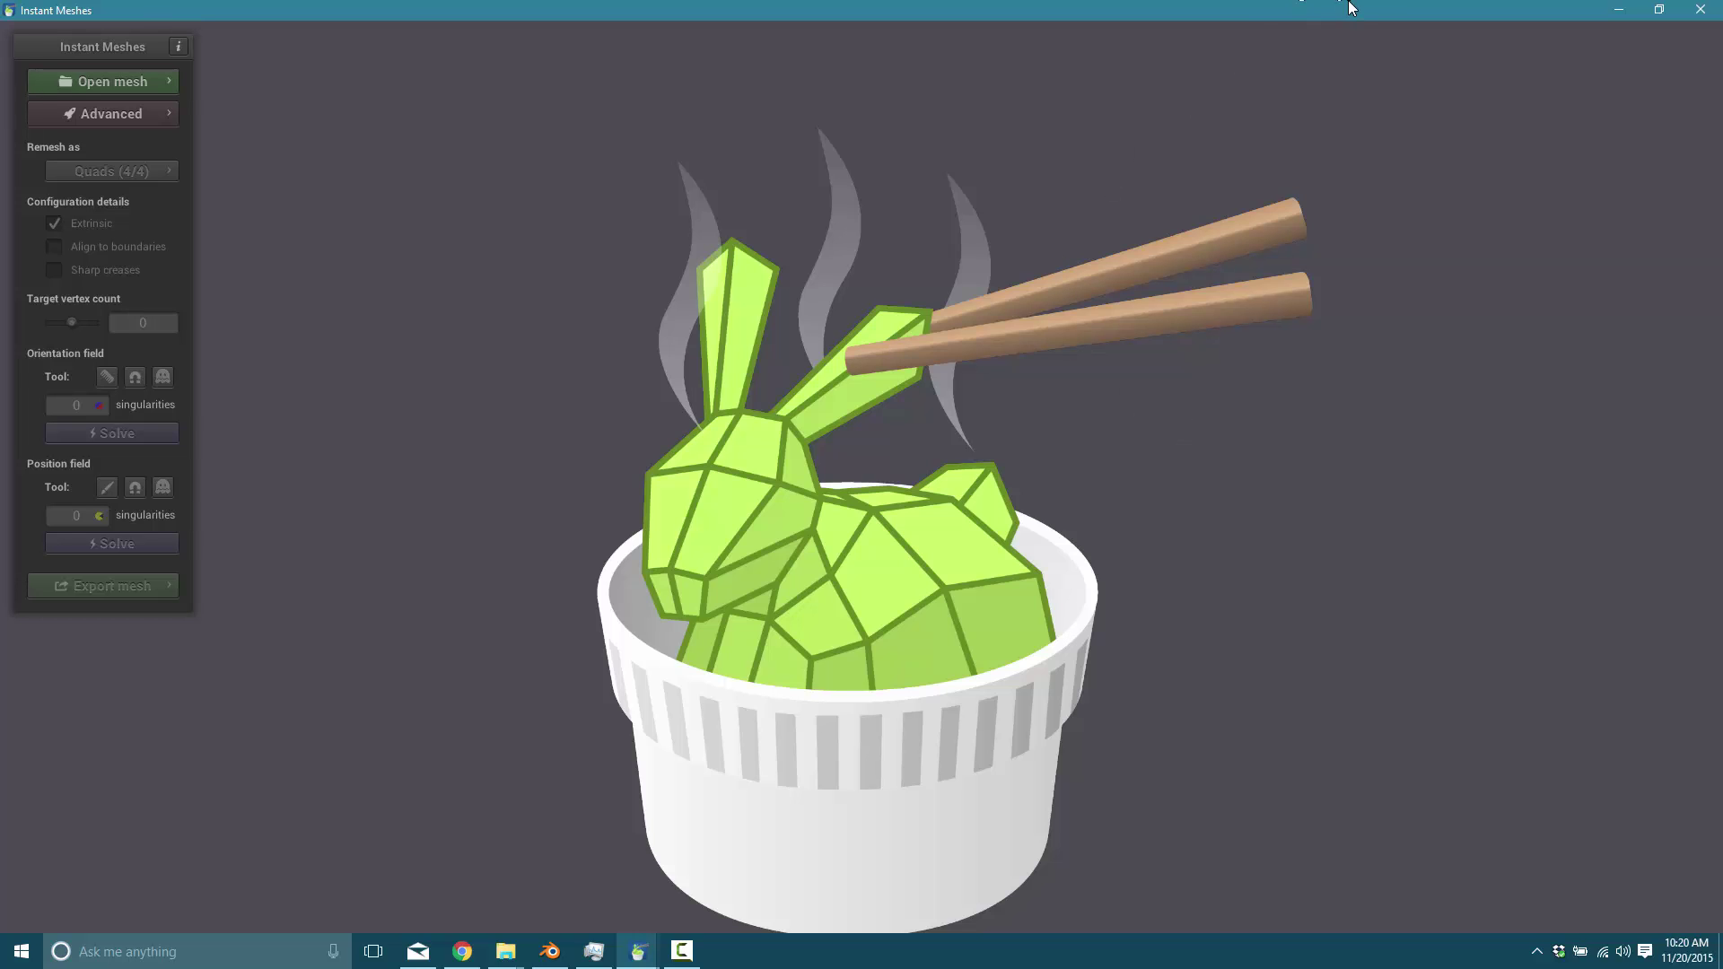
- Restore Instant Meshes to a smaller window and place a narrowed Task Manager process list beside it
drag(1353, 9, 899, 13)
click(600, 953)
click(592, 956)
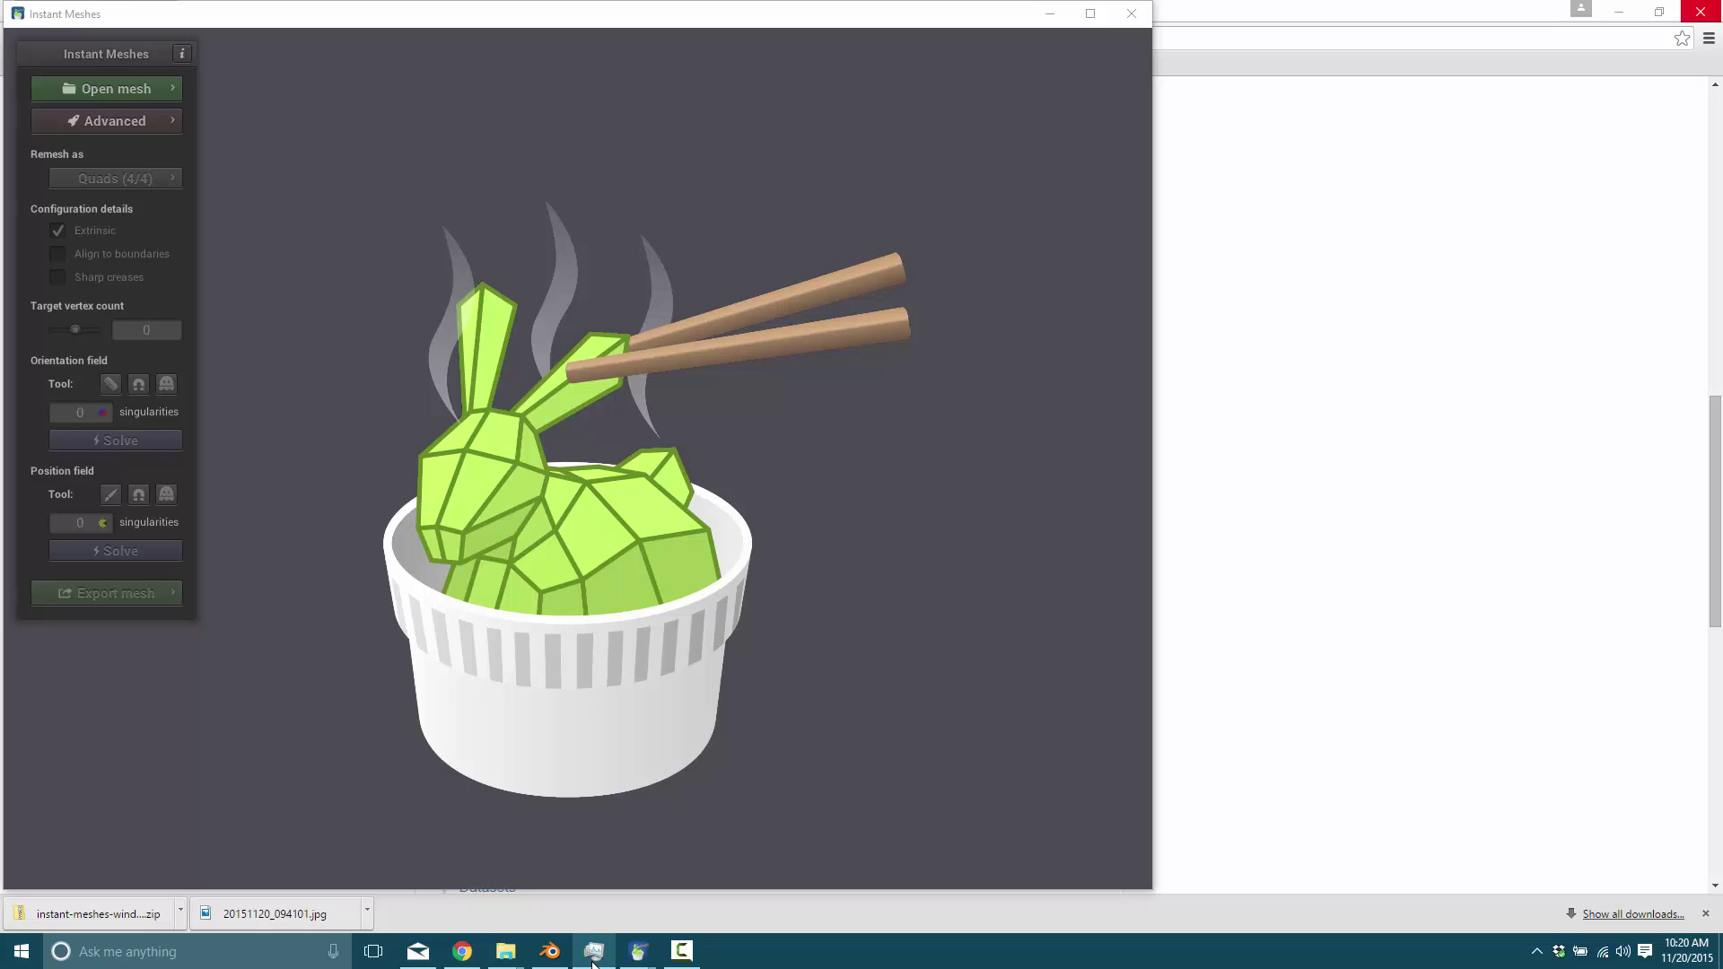
click(592, 956)
key(super+Right)
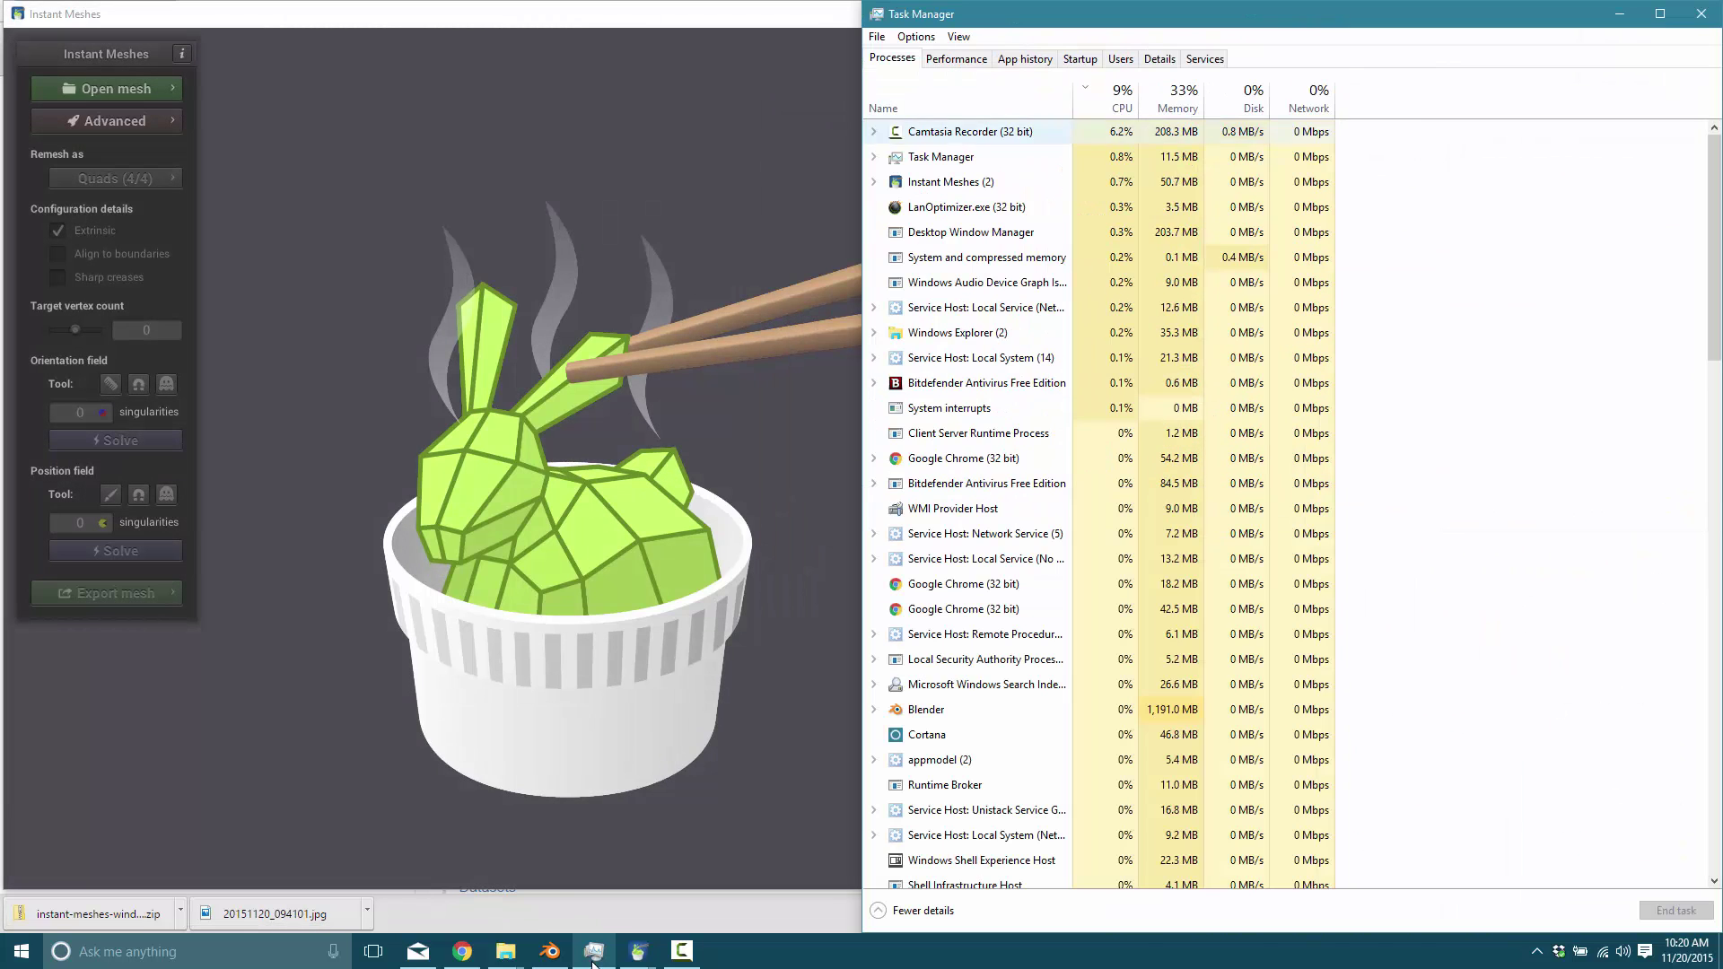
drag(863, 130, 1152, 127)
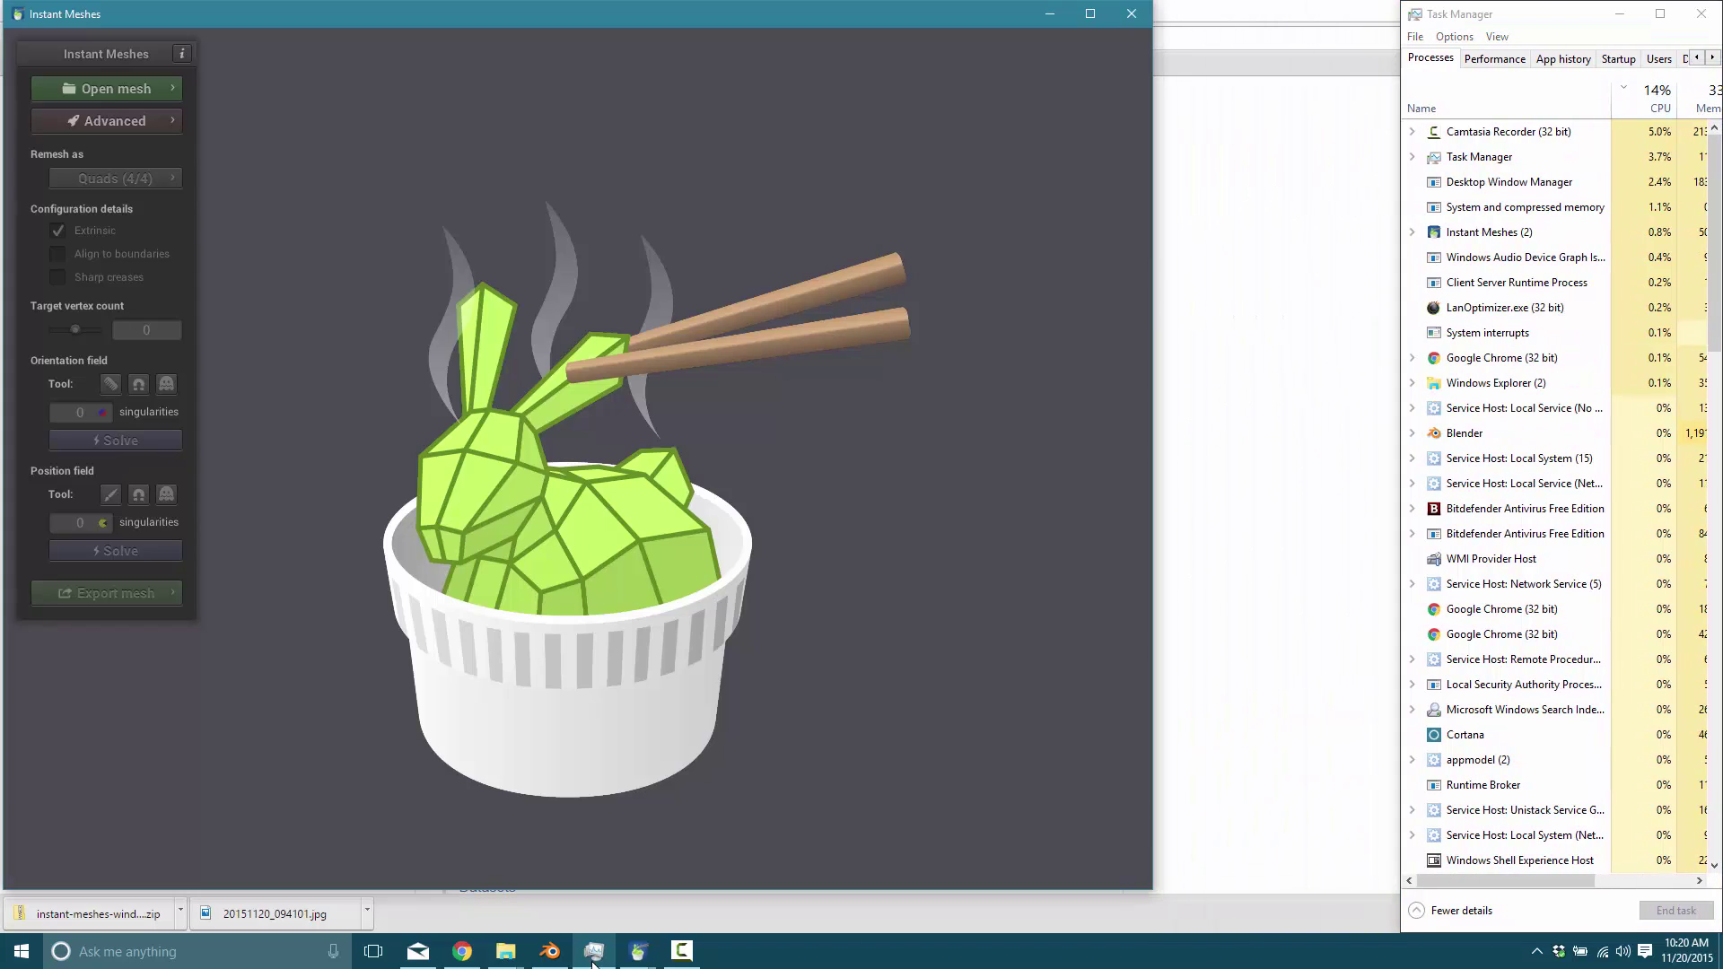
- Widen the Instant Meshes window up to the edge of Task Manager and sort the processes by CPU usage
click(1151, 321)
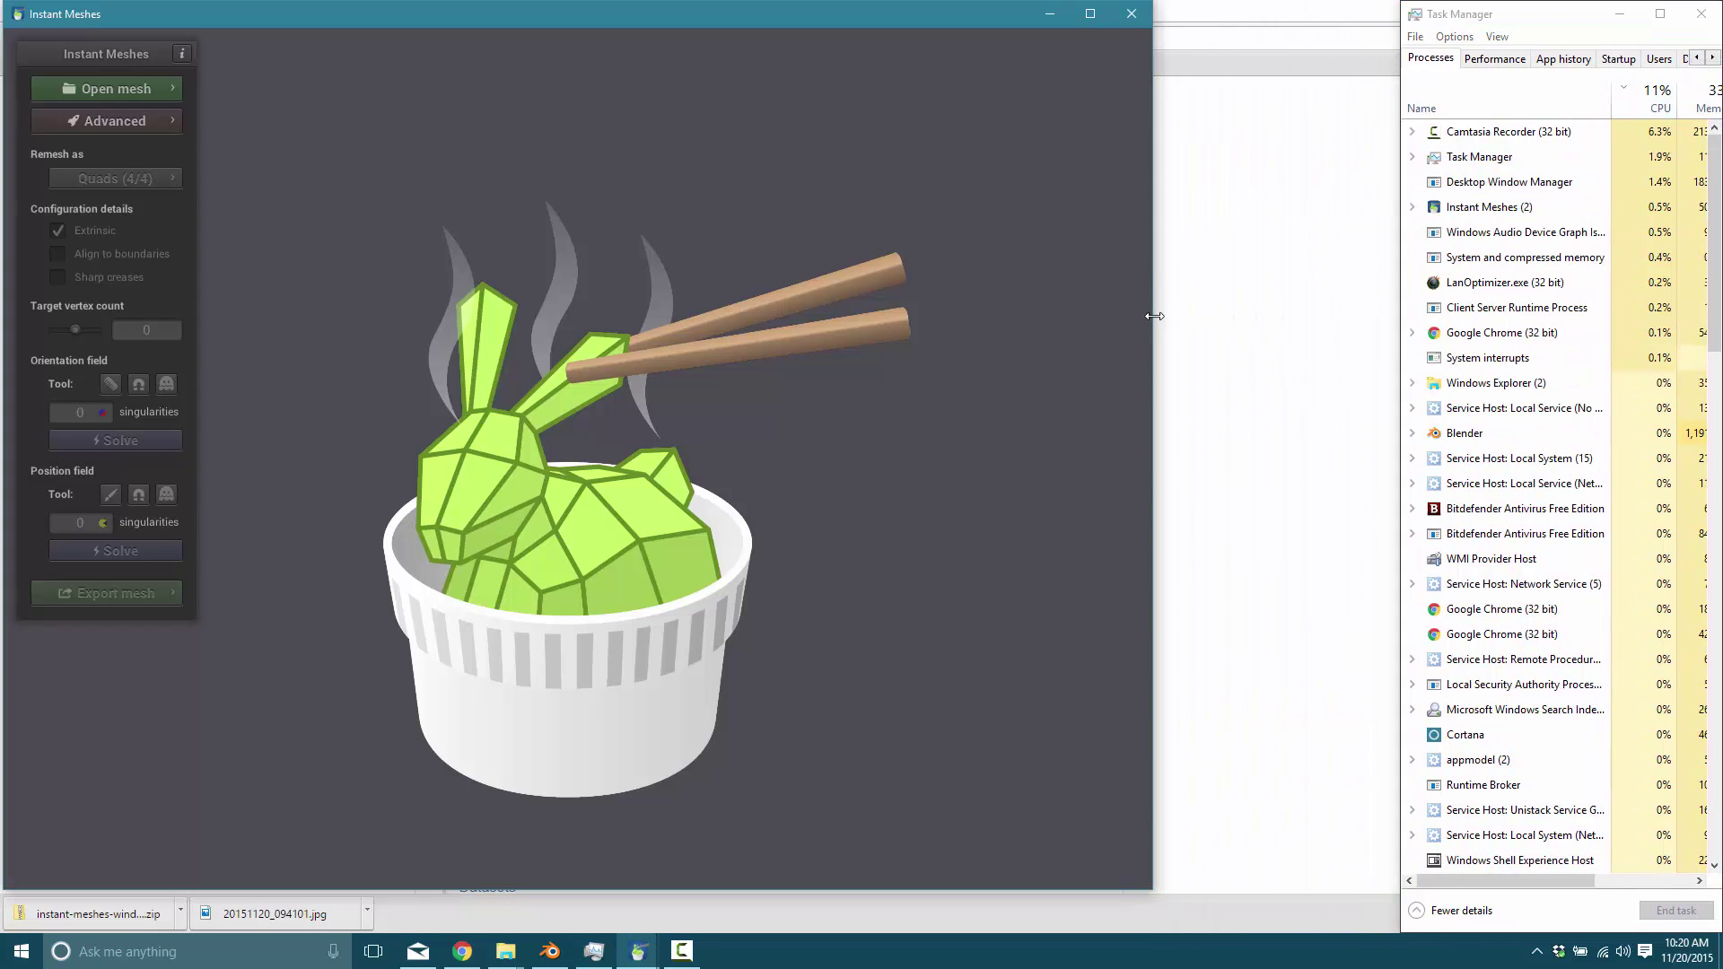
drag(1151, 322, 1402, 313)
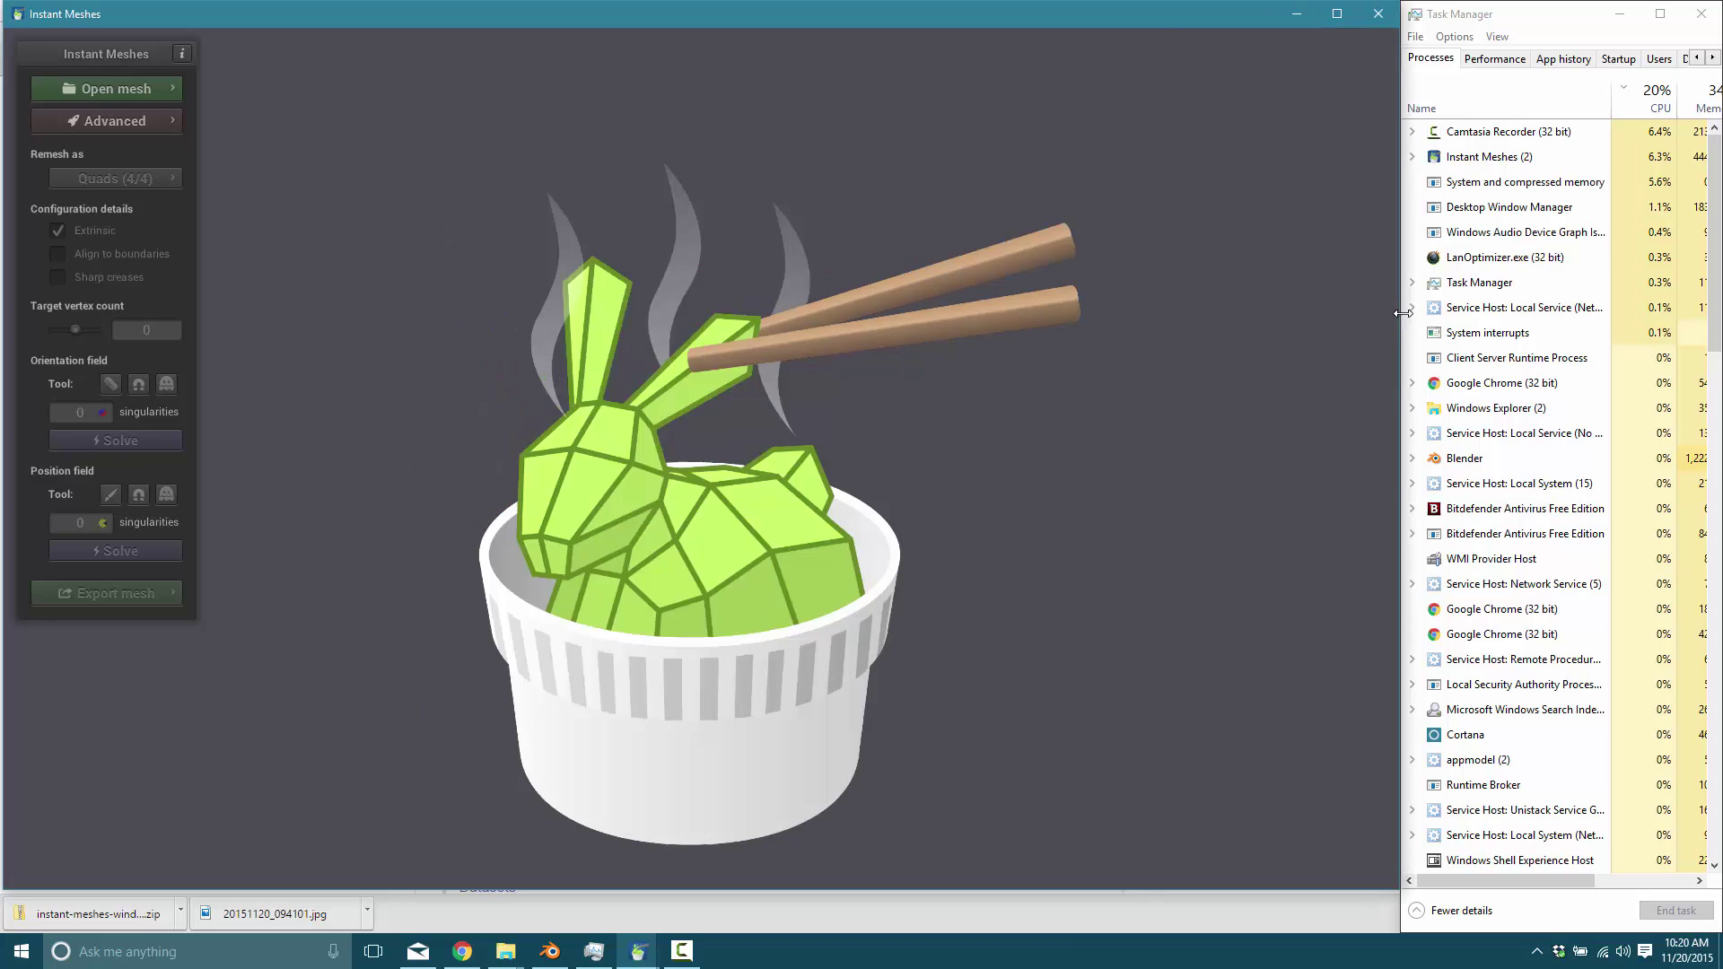
click(1615, 107)
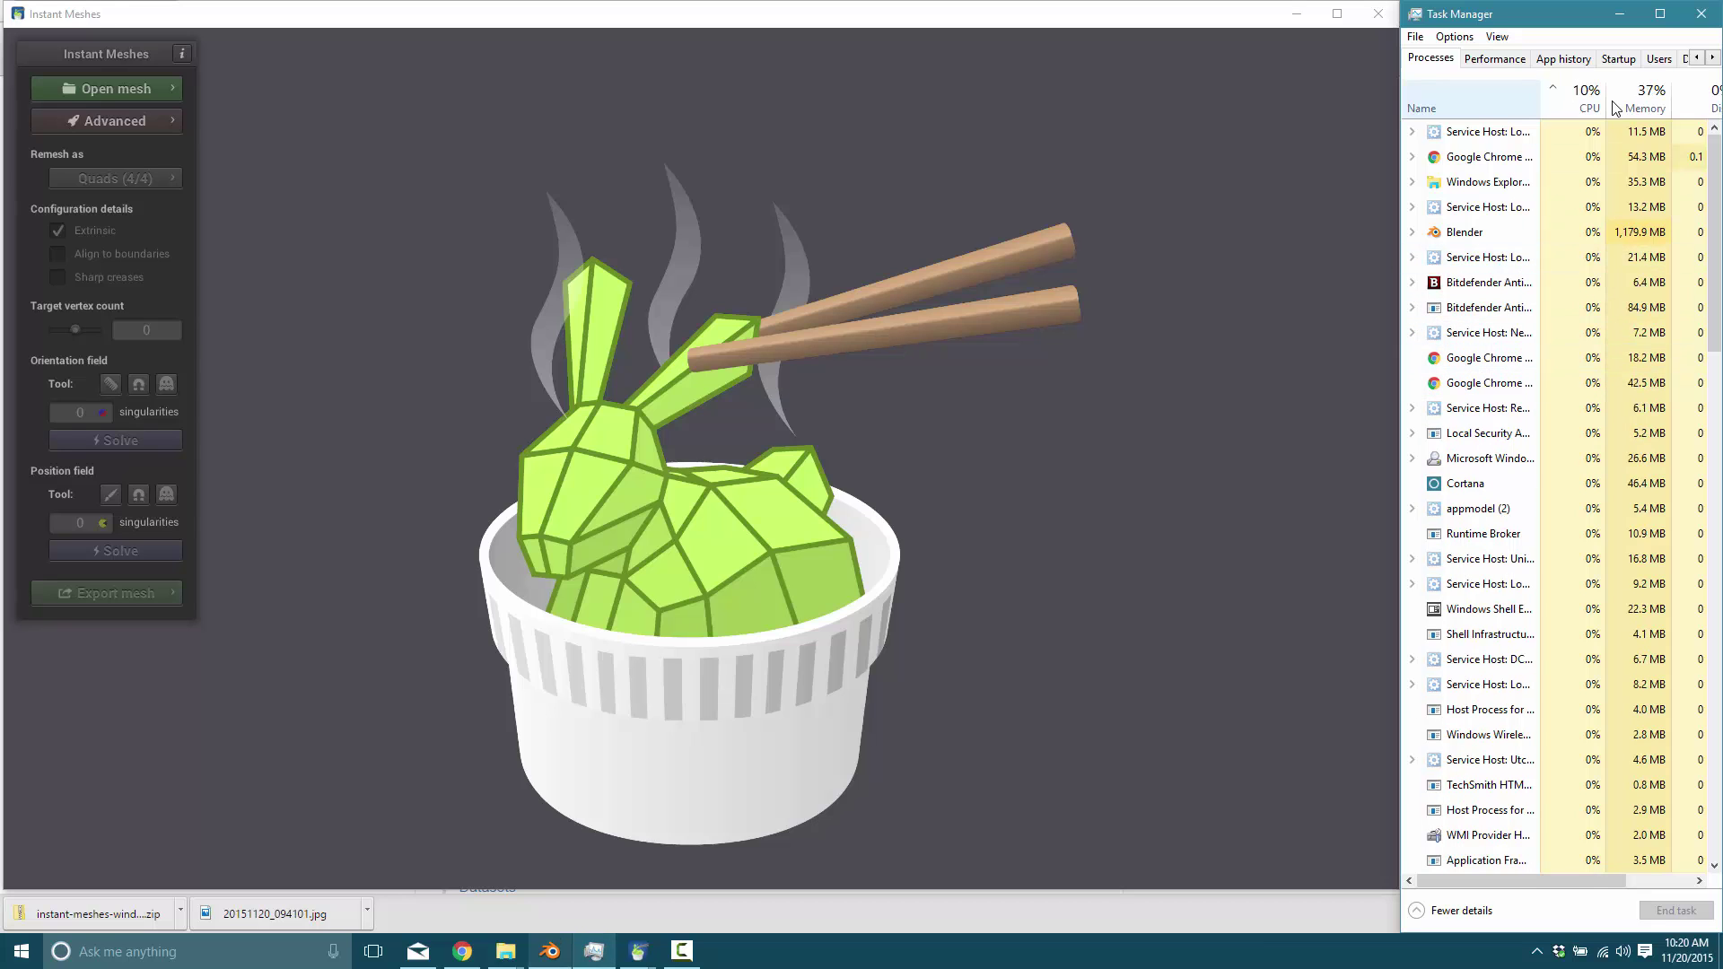
- Switch to Blender to view the sculpted high-poly mesh and its statistics, and return to Instant Meshes
click(549, 950)
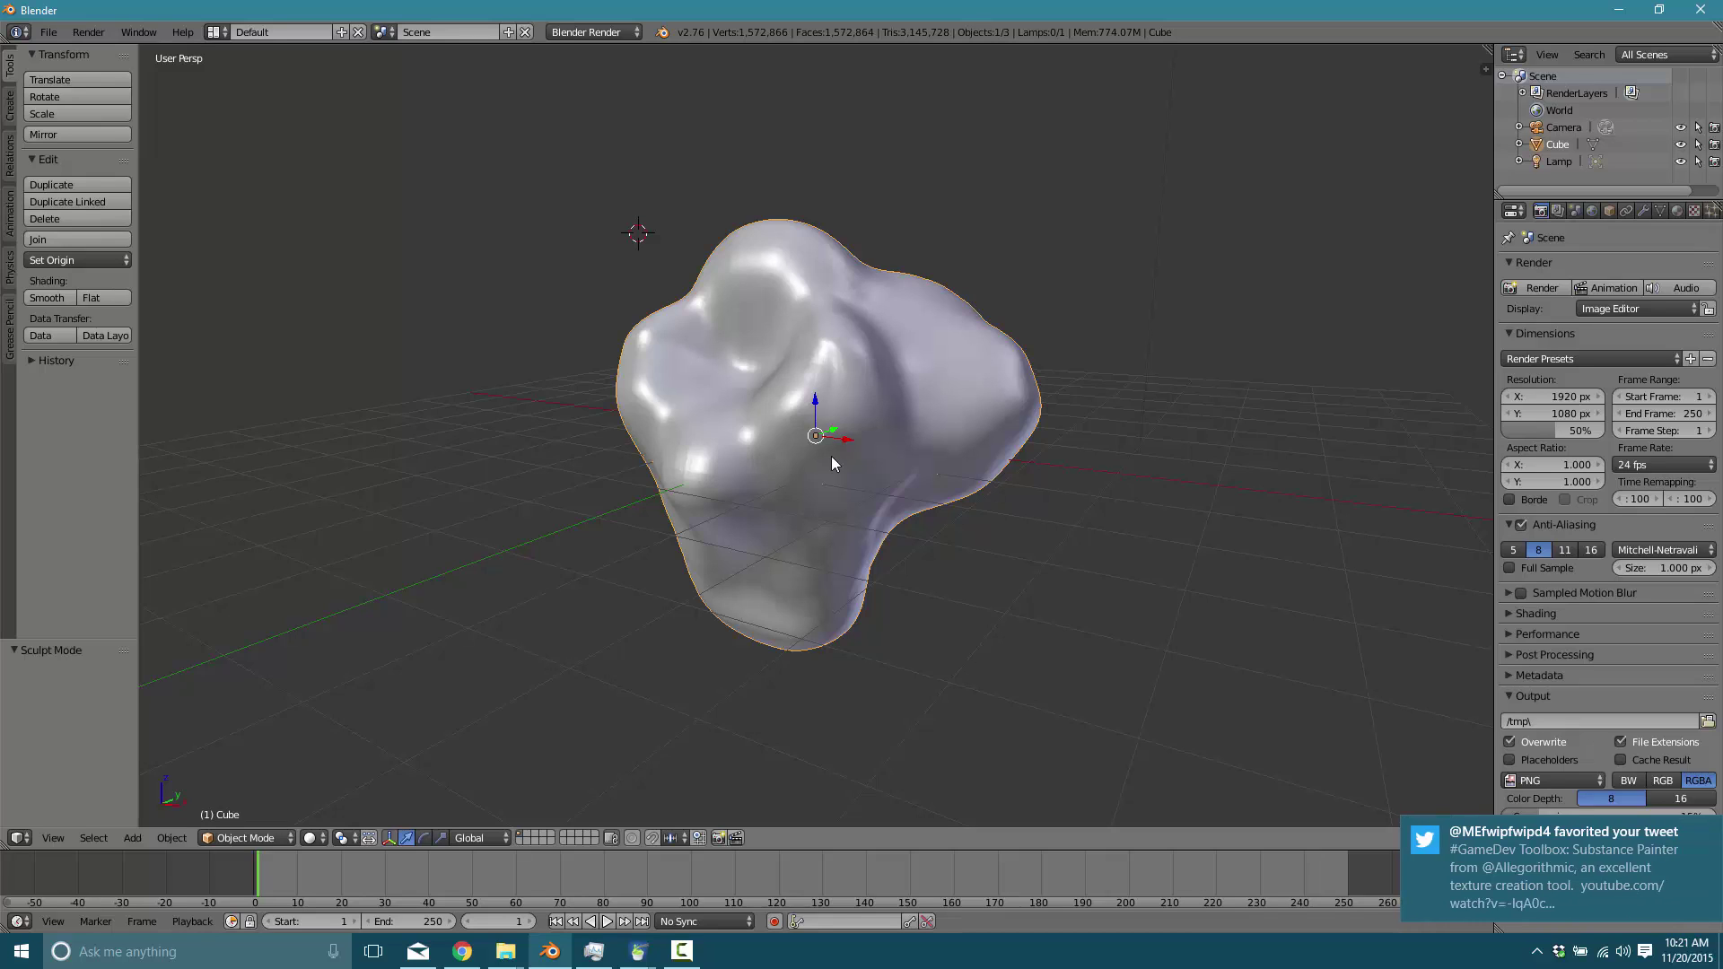
click(638, 951)
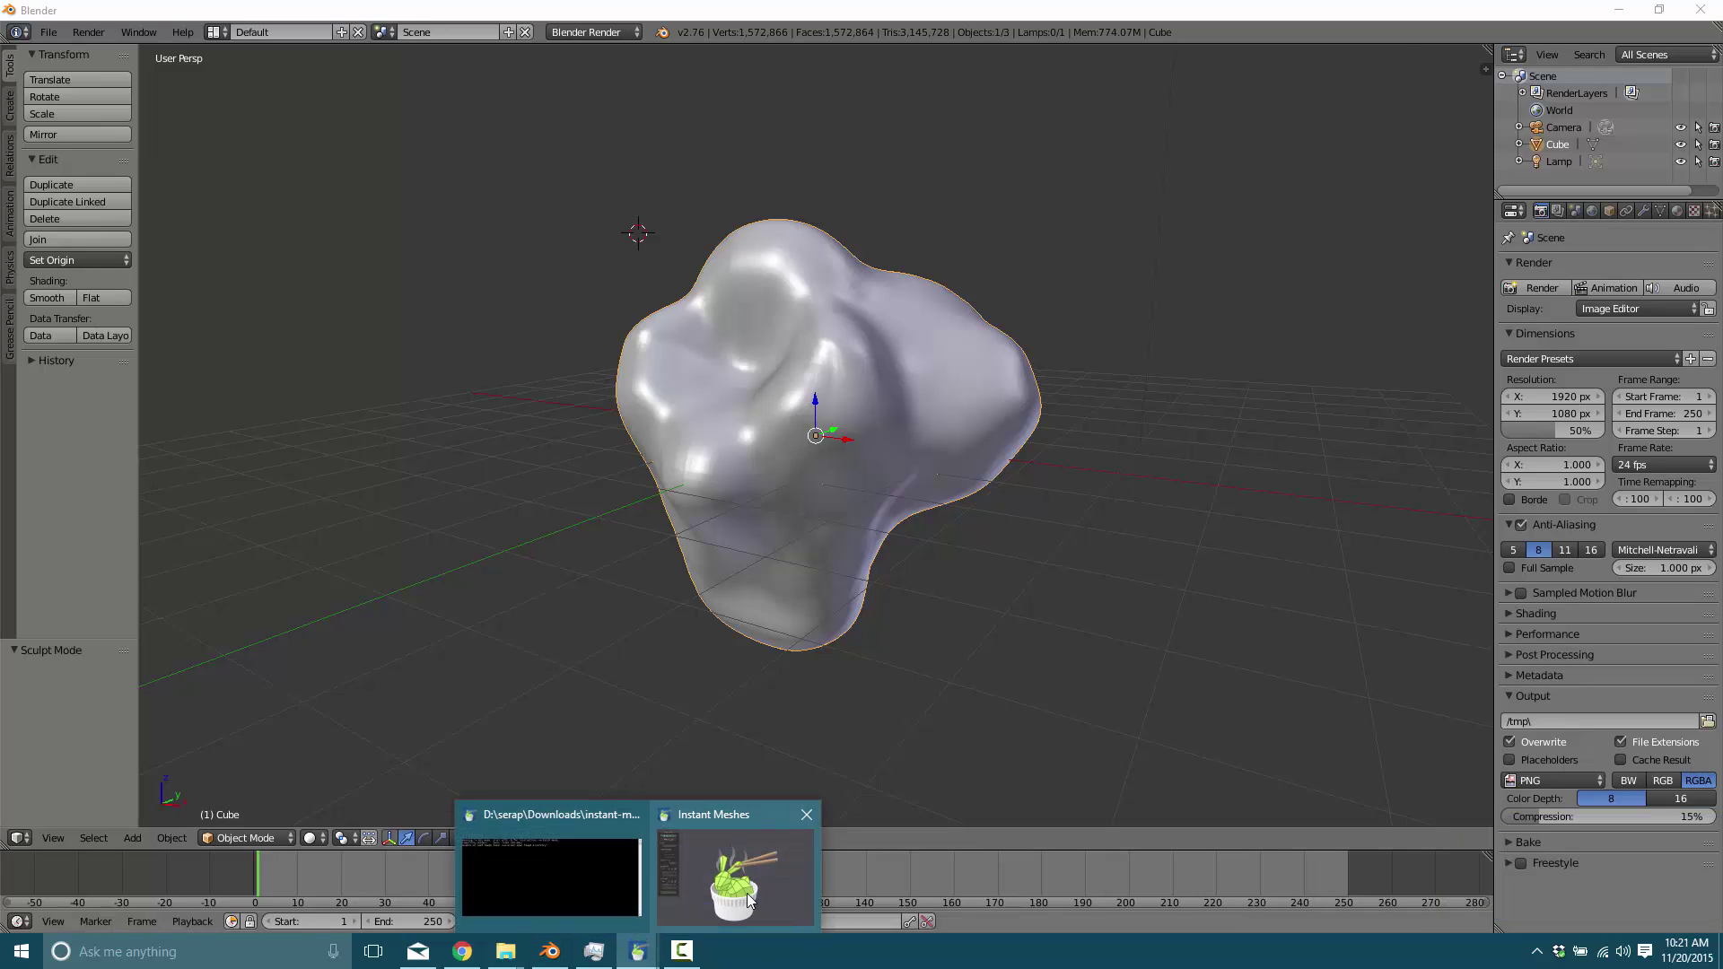
click(749, 897)
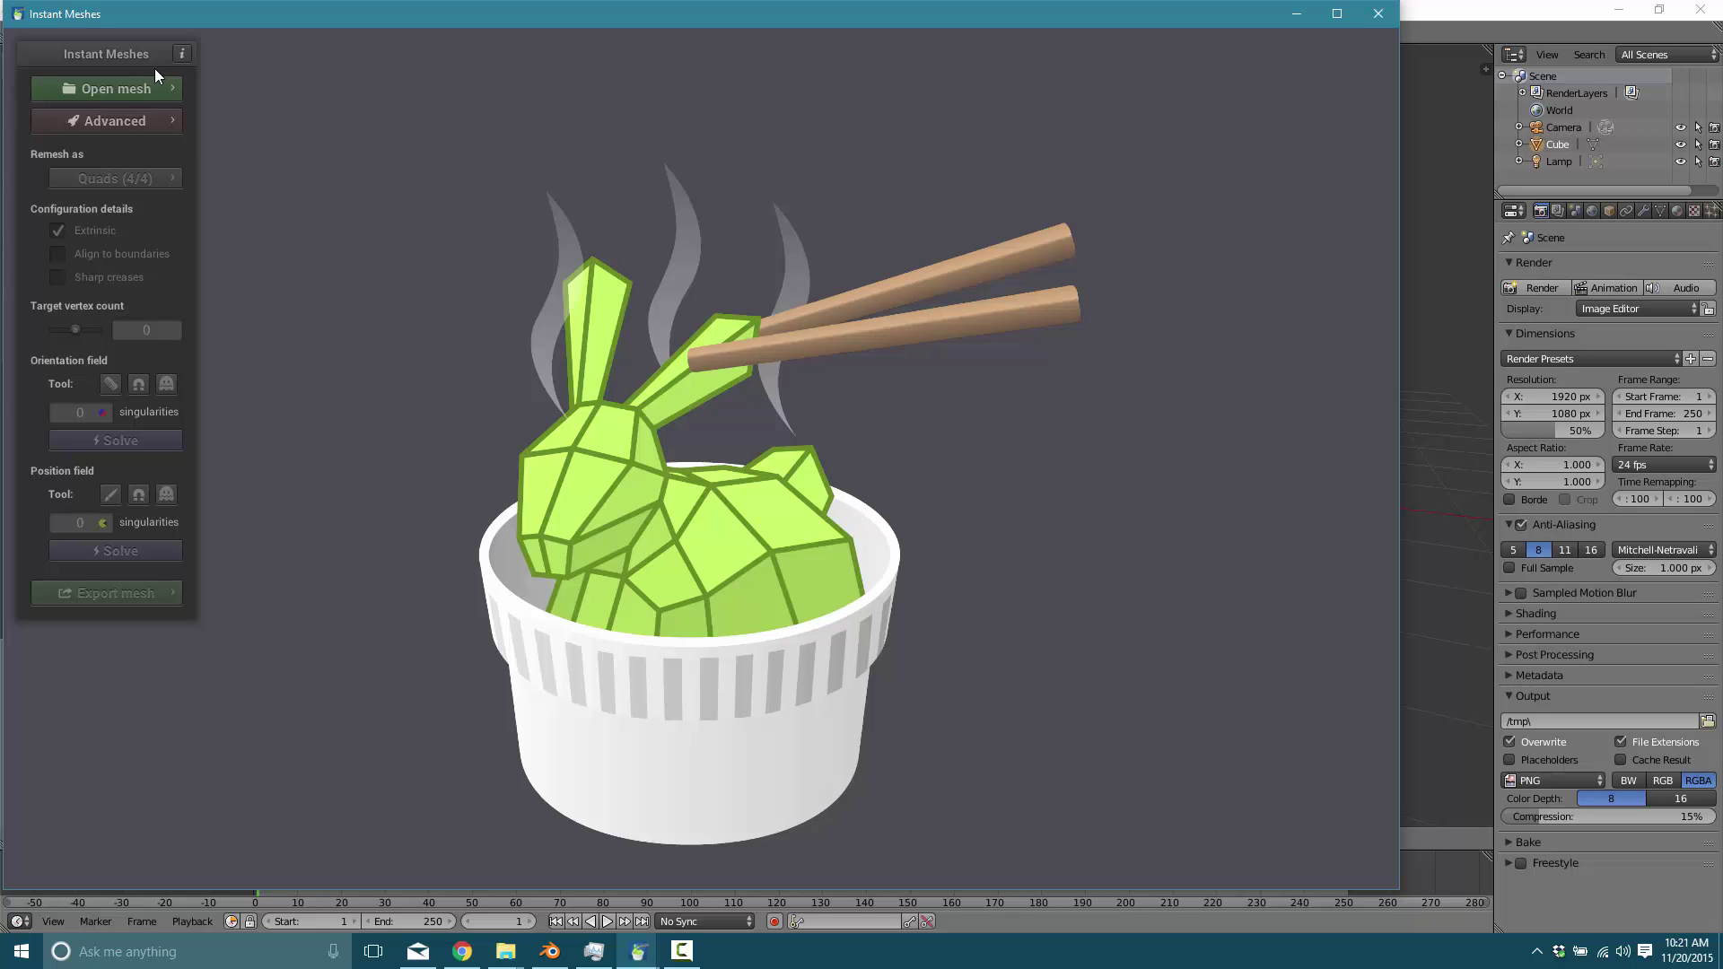
- Open the mesh file untitled.obj from the Desktop
click(124, 90)
click(229, 96)
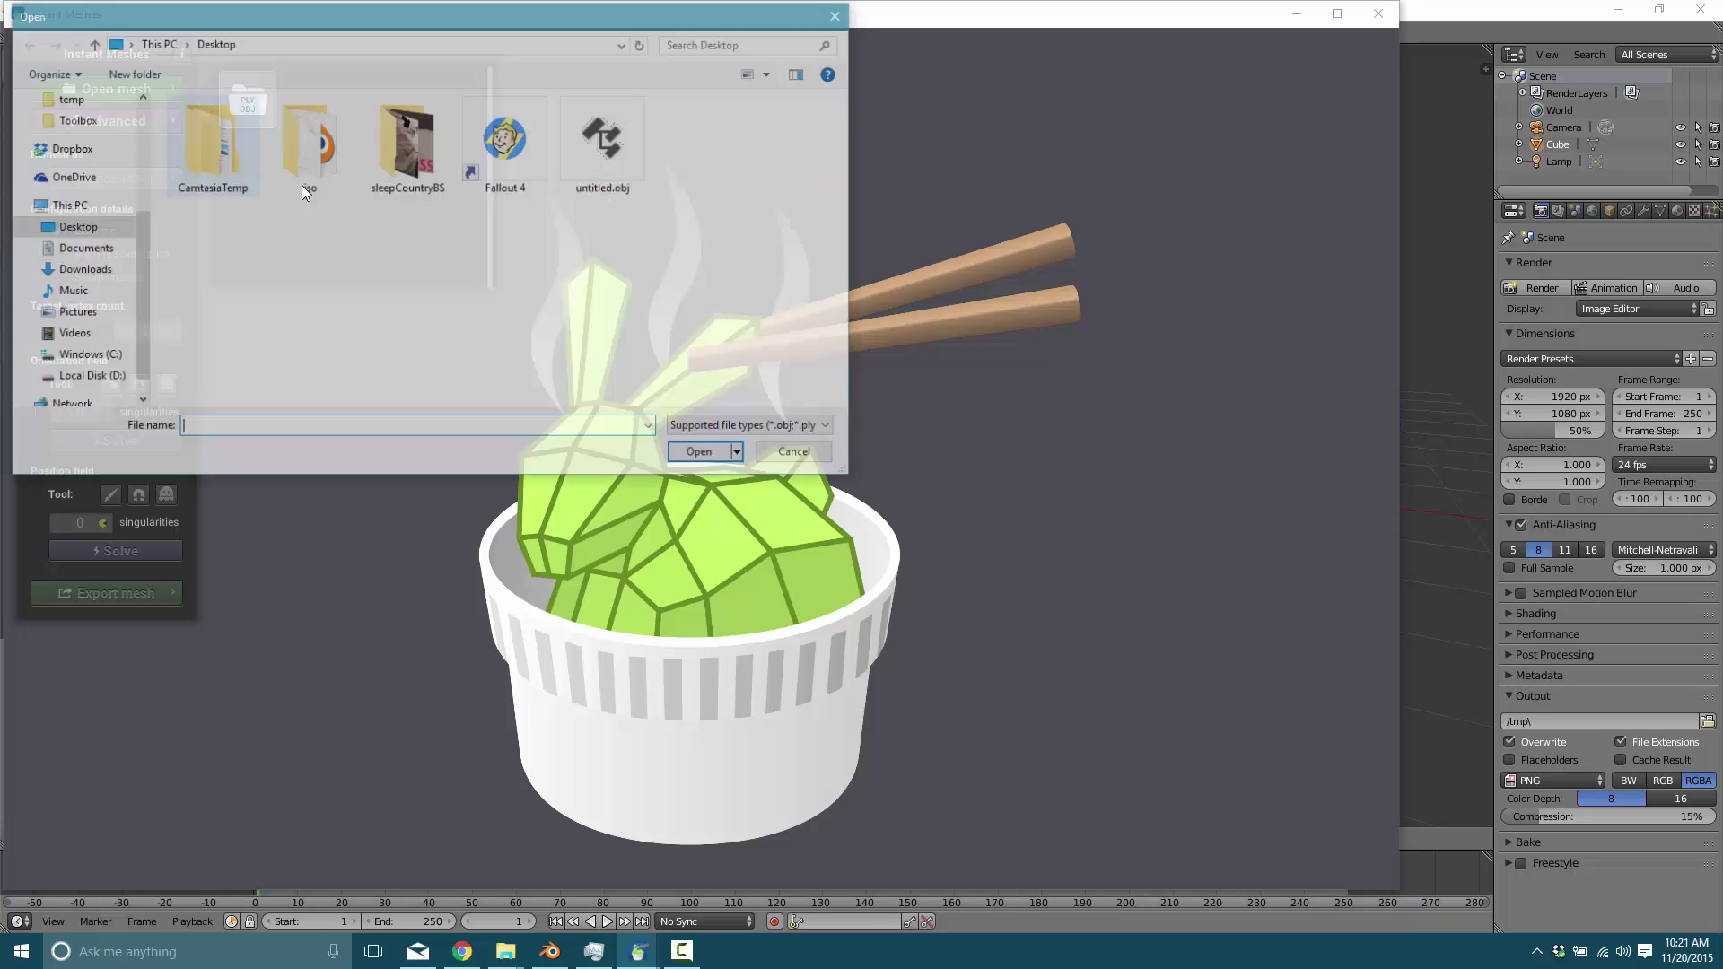
double_click(605, 142)
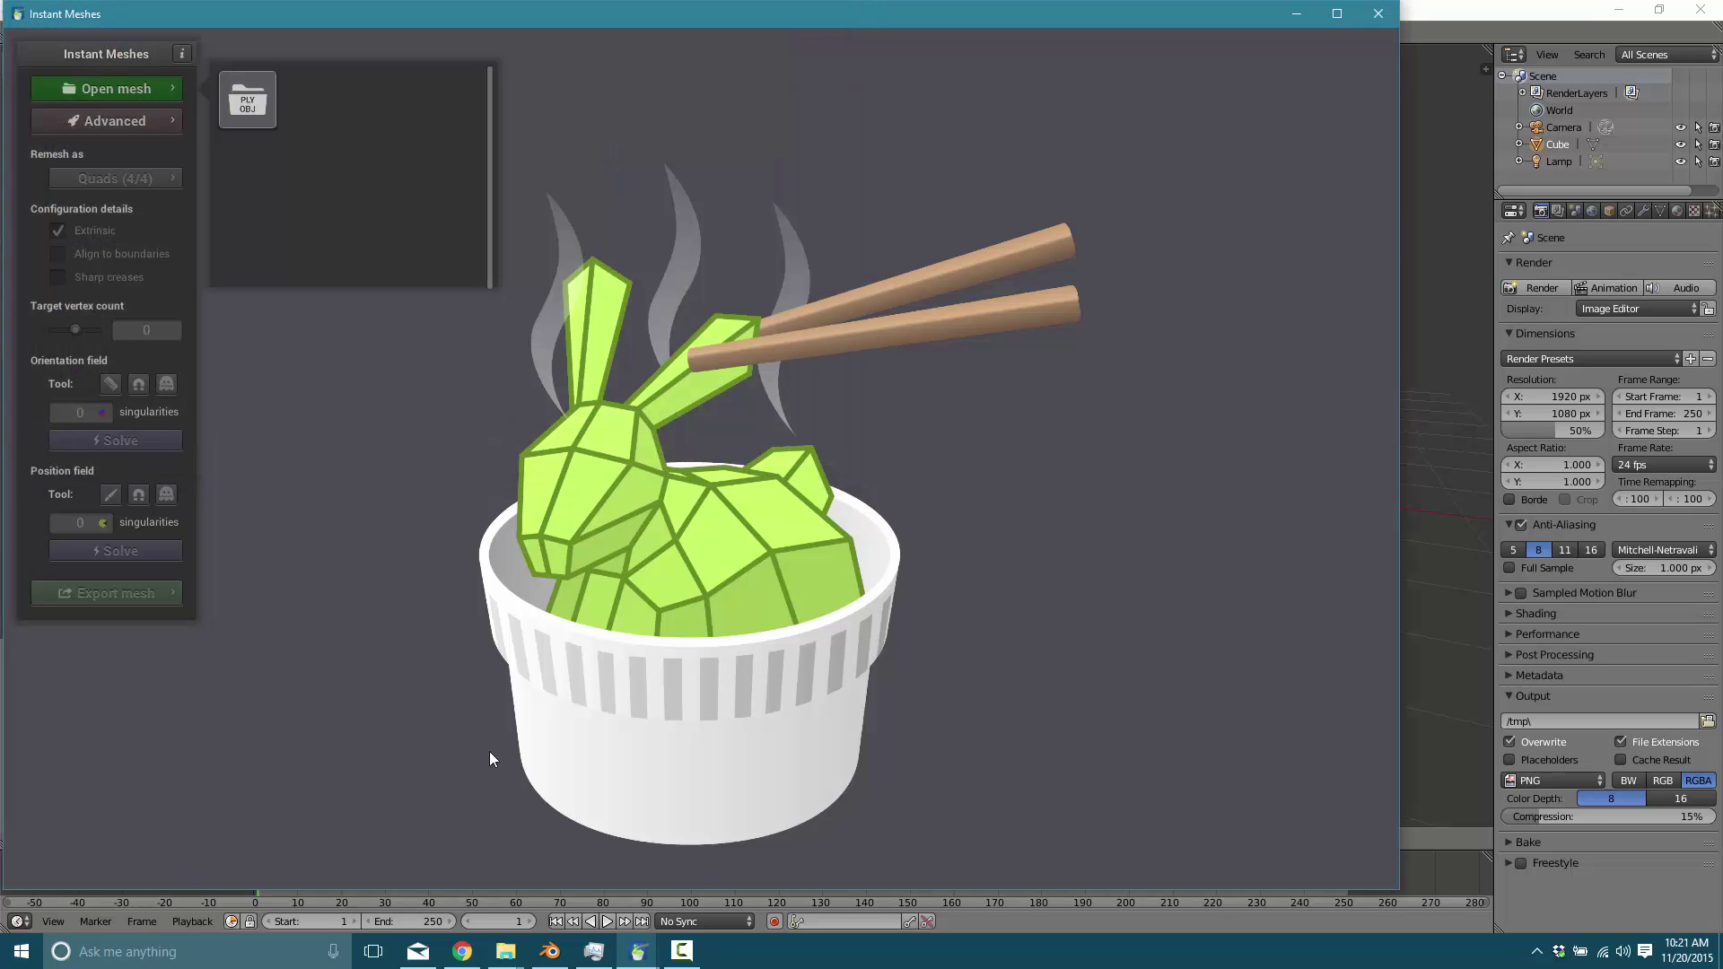
- Select untitled.obj in the Desktop folder of File Explorer to check its file size
mouse_move(505, 951)
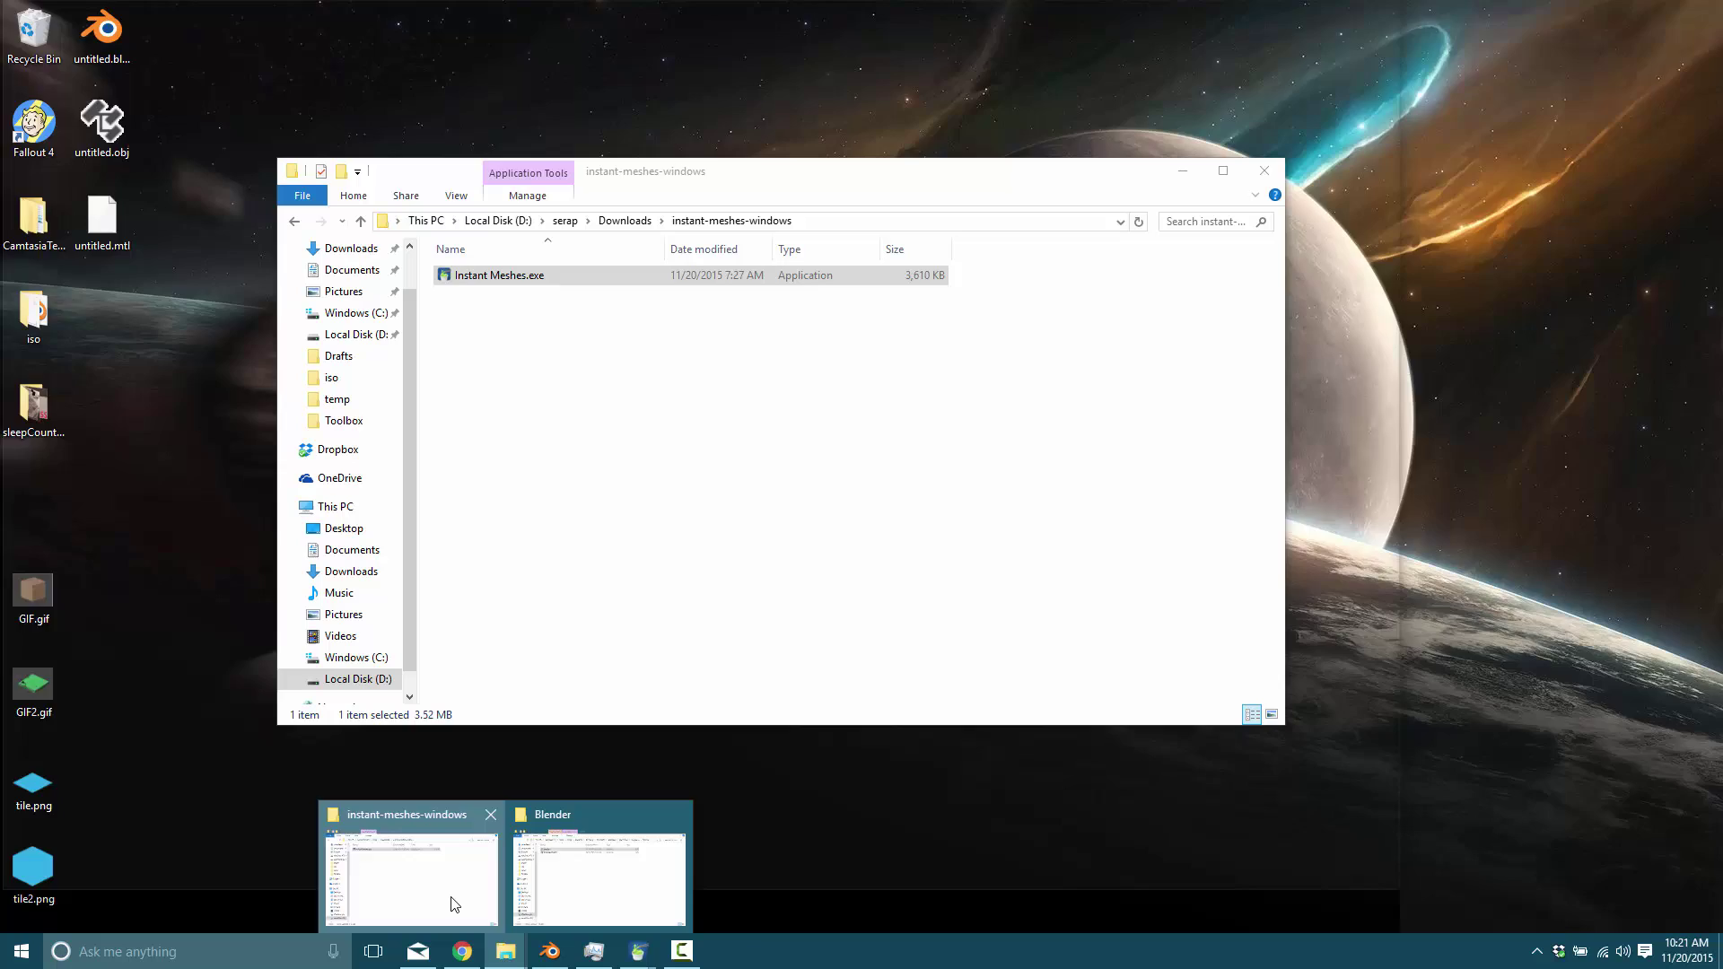
click(453, 904)
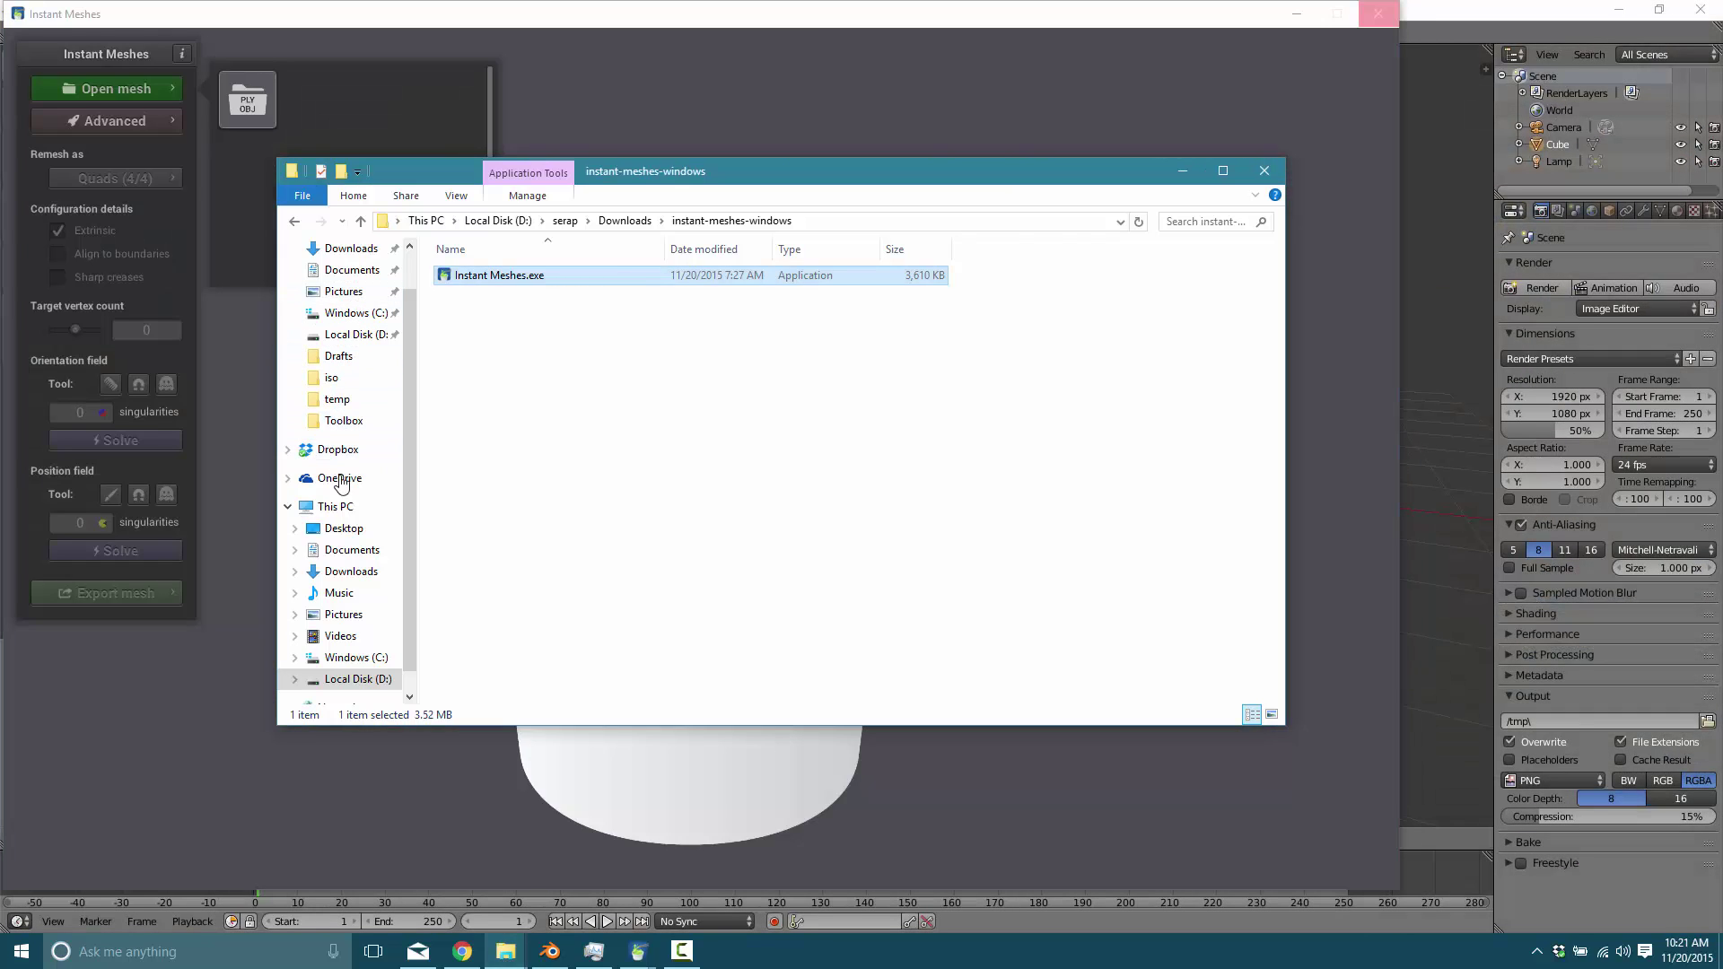
click(348, 531)
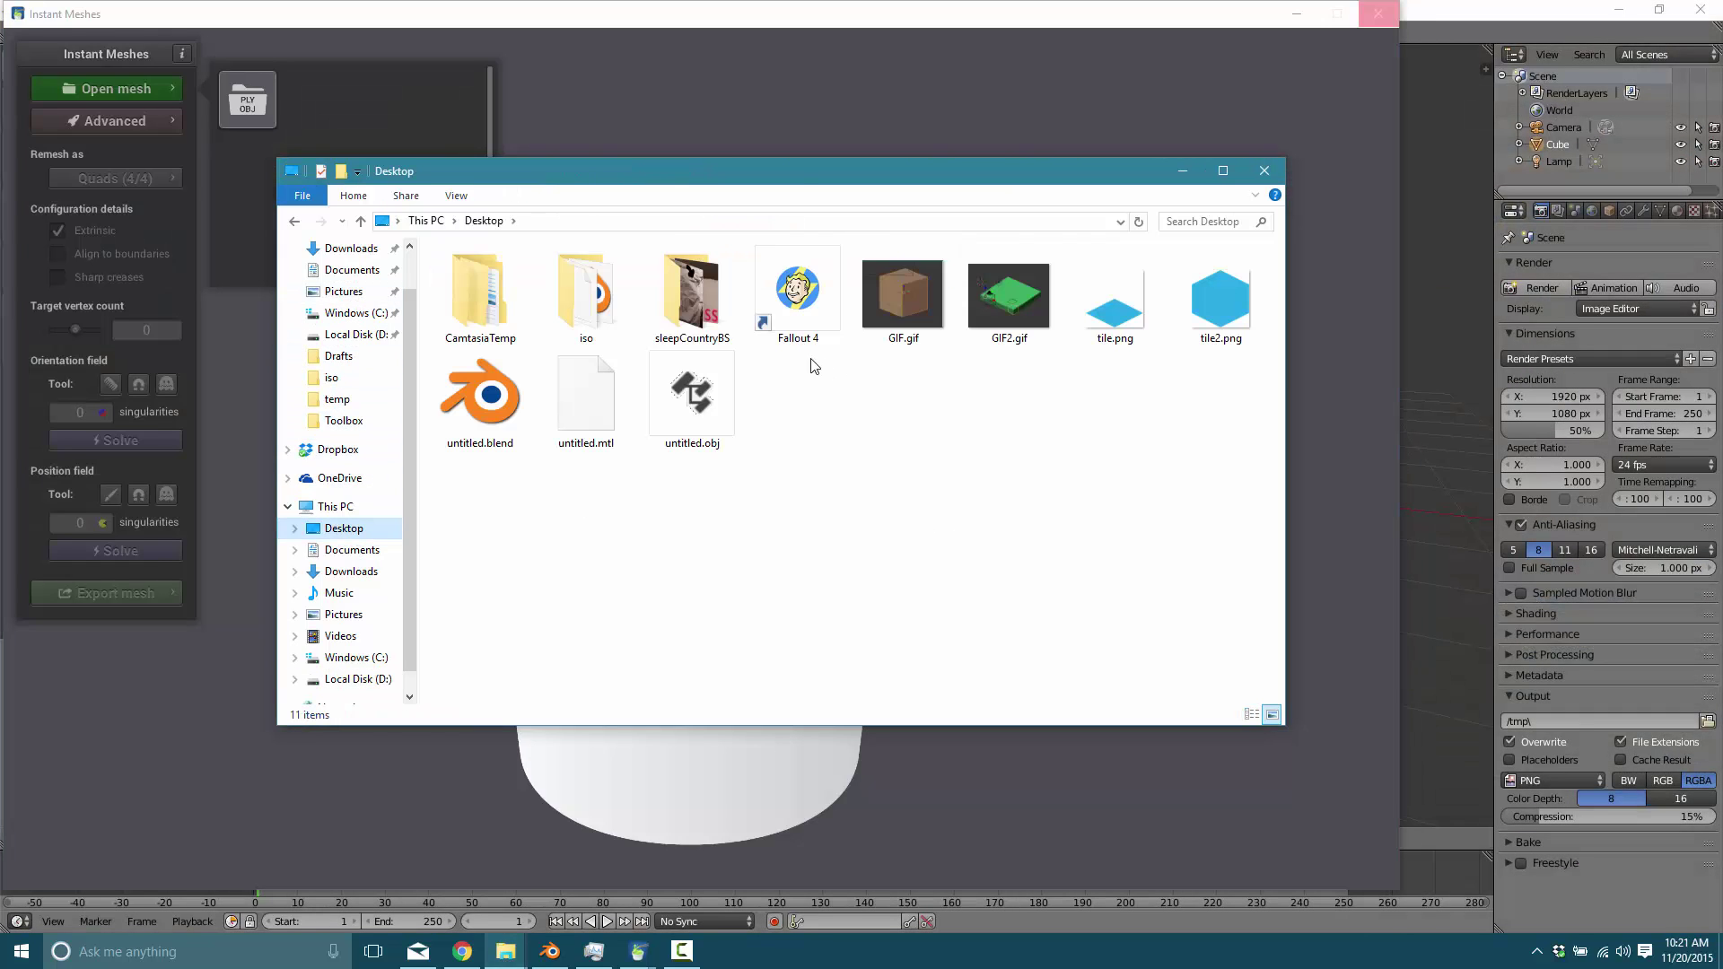
click(668, 389)
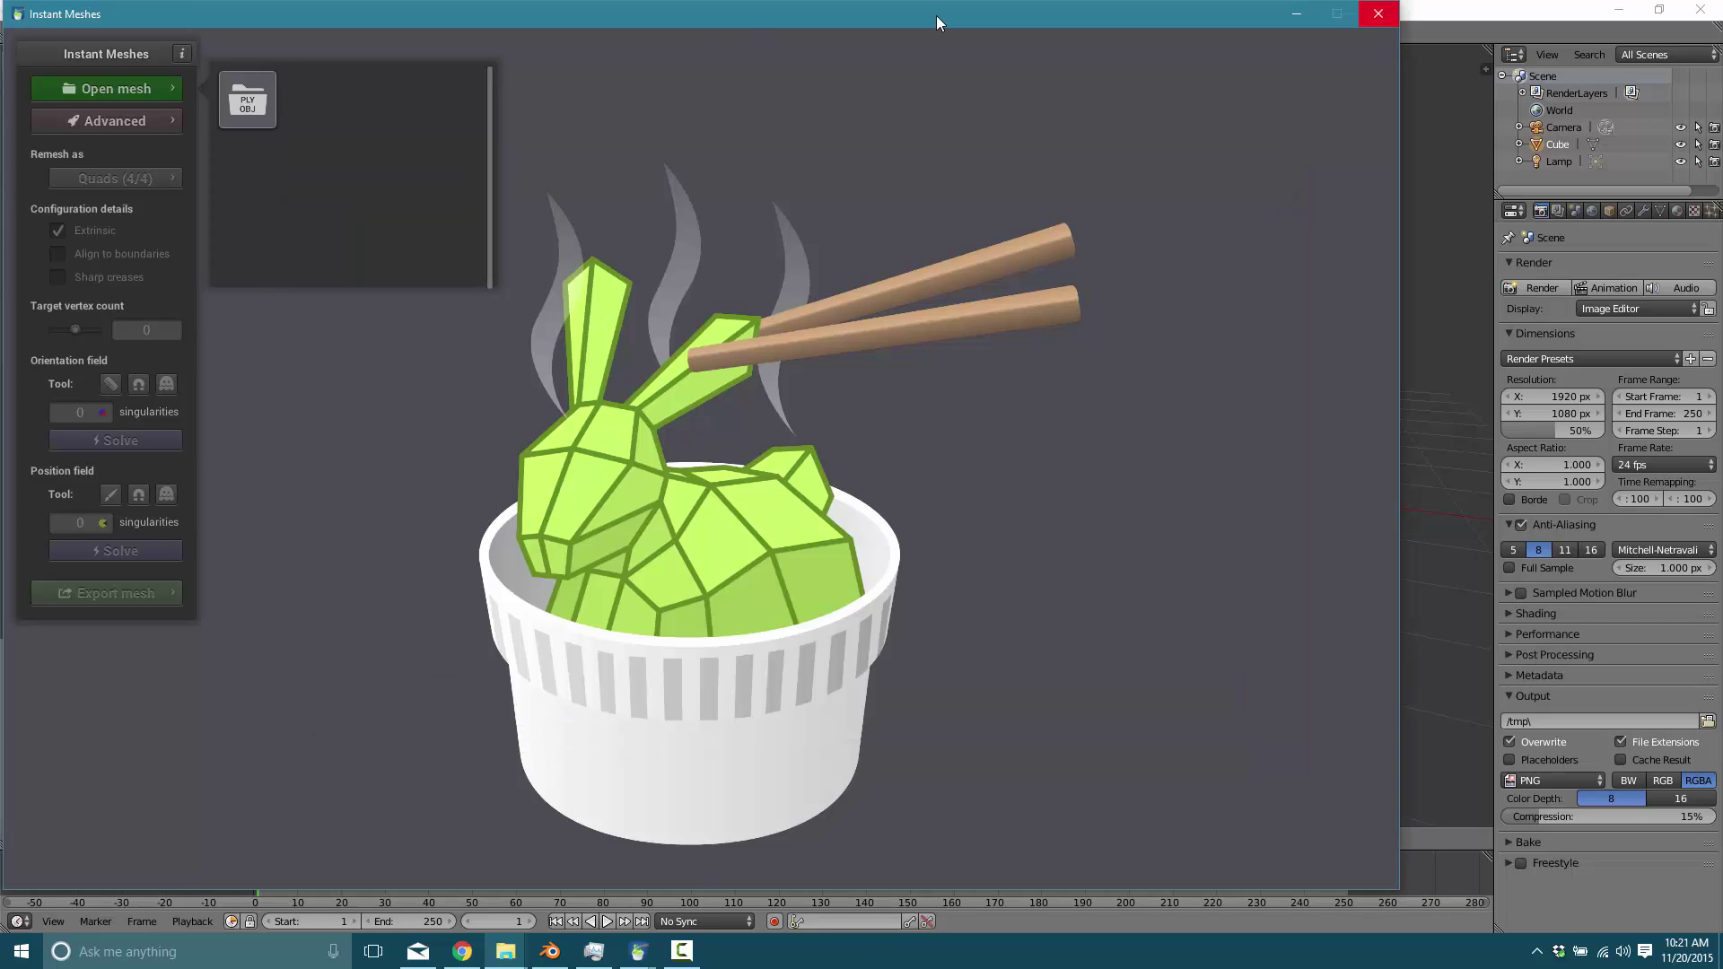
- Bring Instant Meshes and Task Manager back into view to monitor the import, and inspect the loaded mesh
click(935, 14)
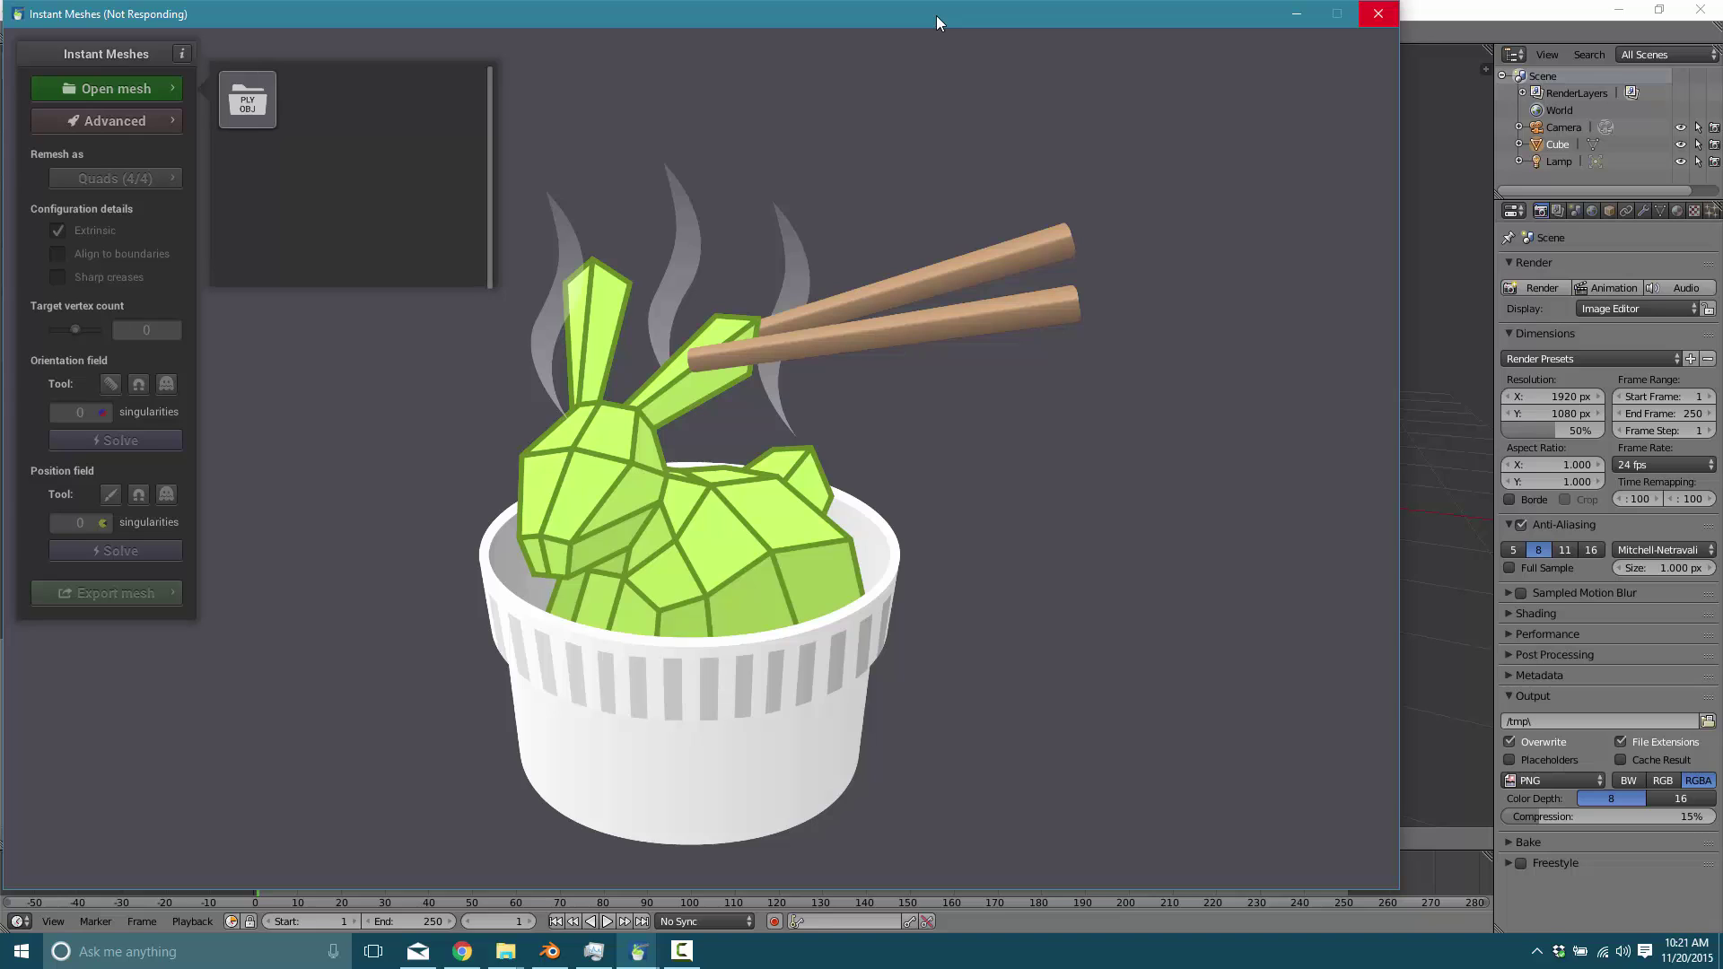
click(593, 952)
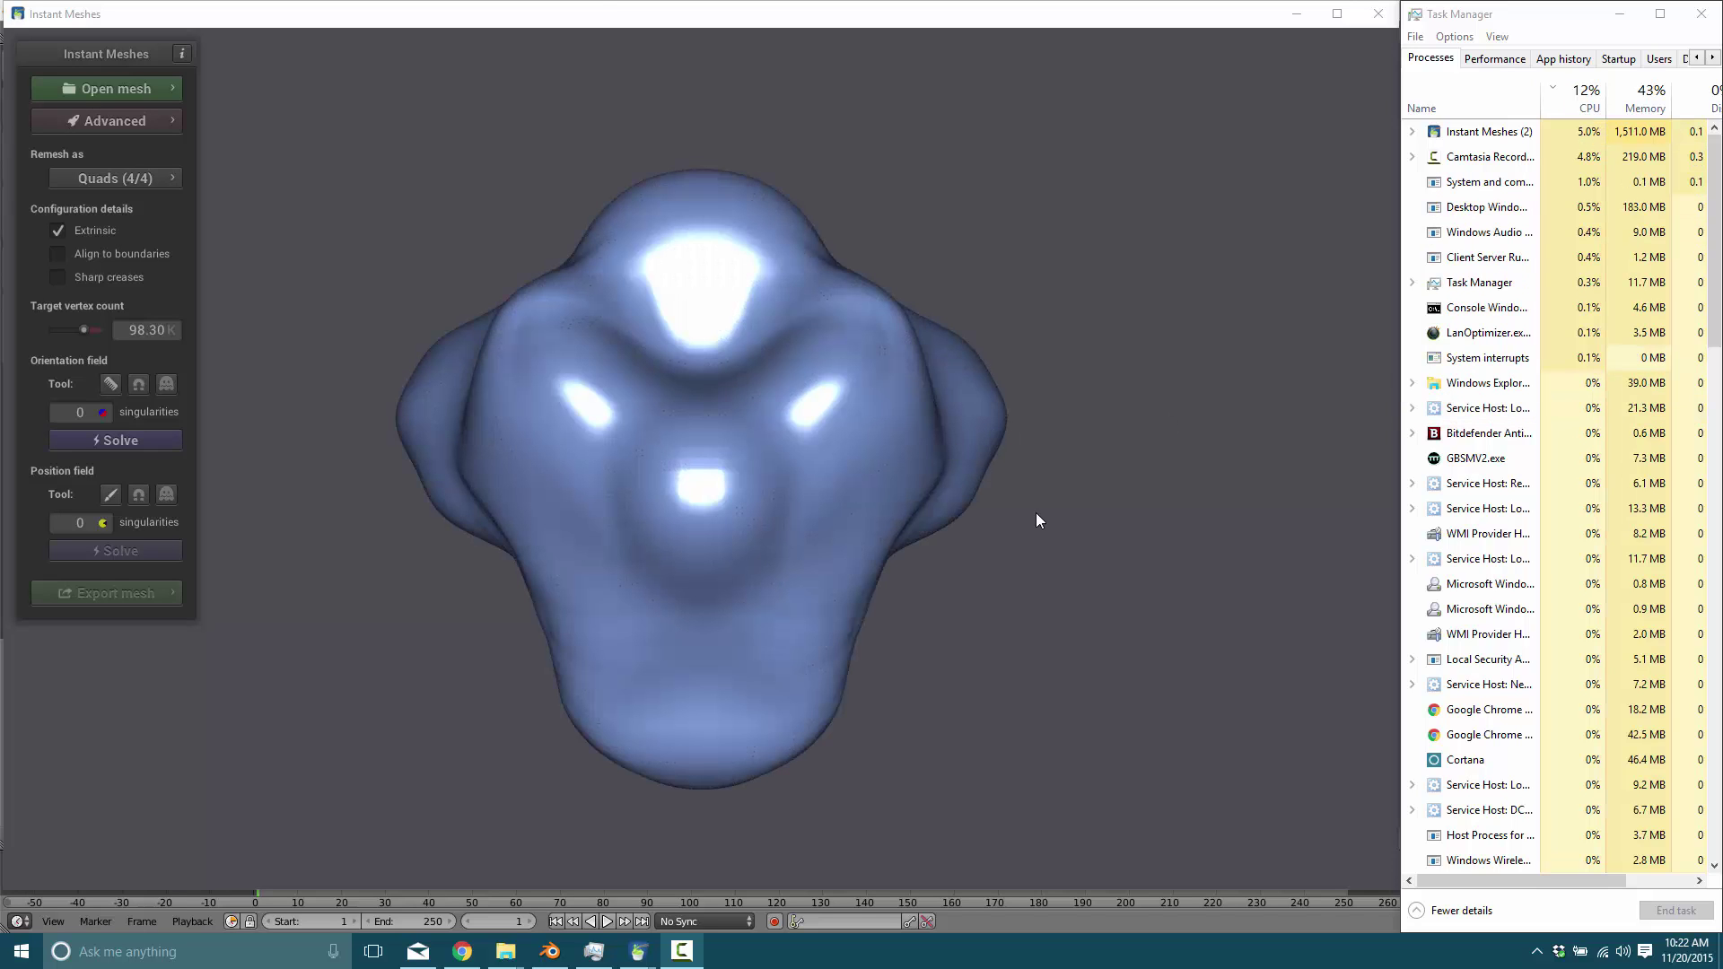
mouse_move(1080, 511)
mouse_down()
mouse_move(616, 527)
mouse_move(815, 496)
mouse_move(1134, 627)
mouse_move(1058, 323)
mouse_move(1101, 424)
mouse_move(589, 458)
mouse_move(880, 500)
mouse_move(969, 553)
mouse_move(1038, 533)
mouse_up()
mouse_move(609, 437)
mouse_down()
mouse_move(819, 547)
mouse_move(772, 558)
mouse_move(541, 439)
mouse_up()
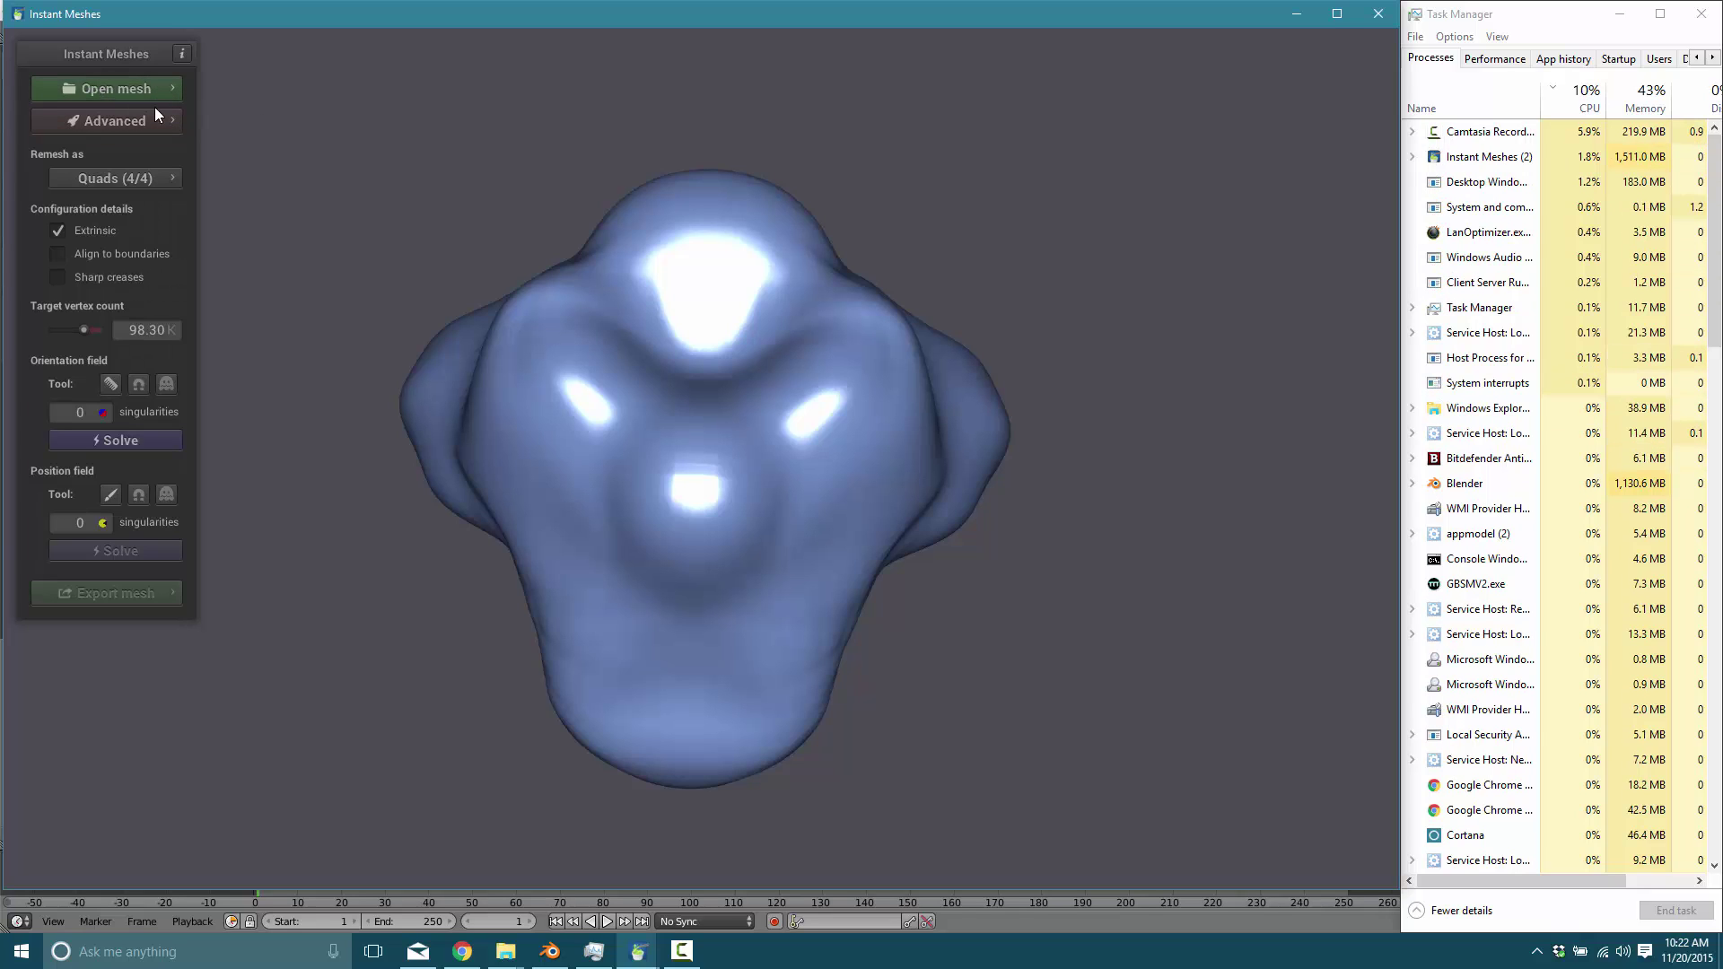
- Set the remesh type to Quads (4-RoSy, 4-PoSy) and lower the target vertex count to 15.69 K
click(175, 176)
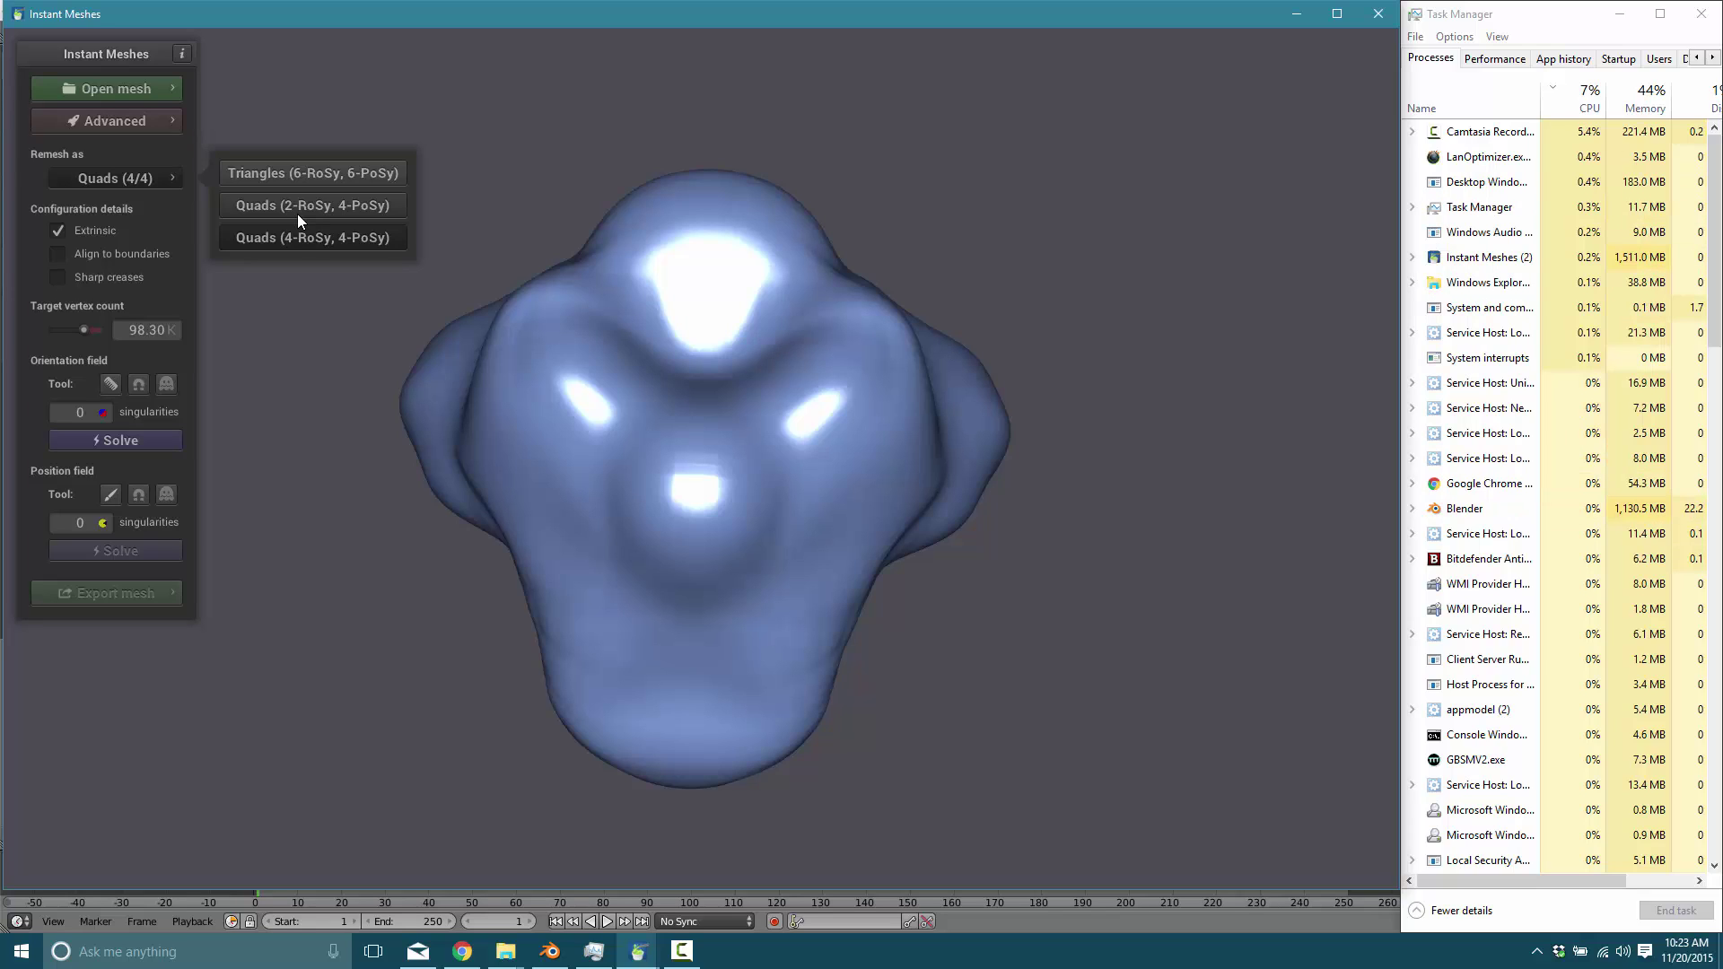
click(353, 240)
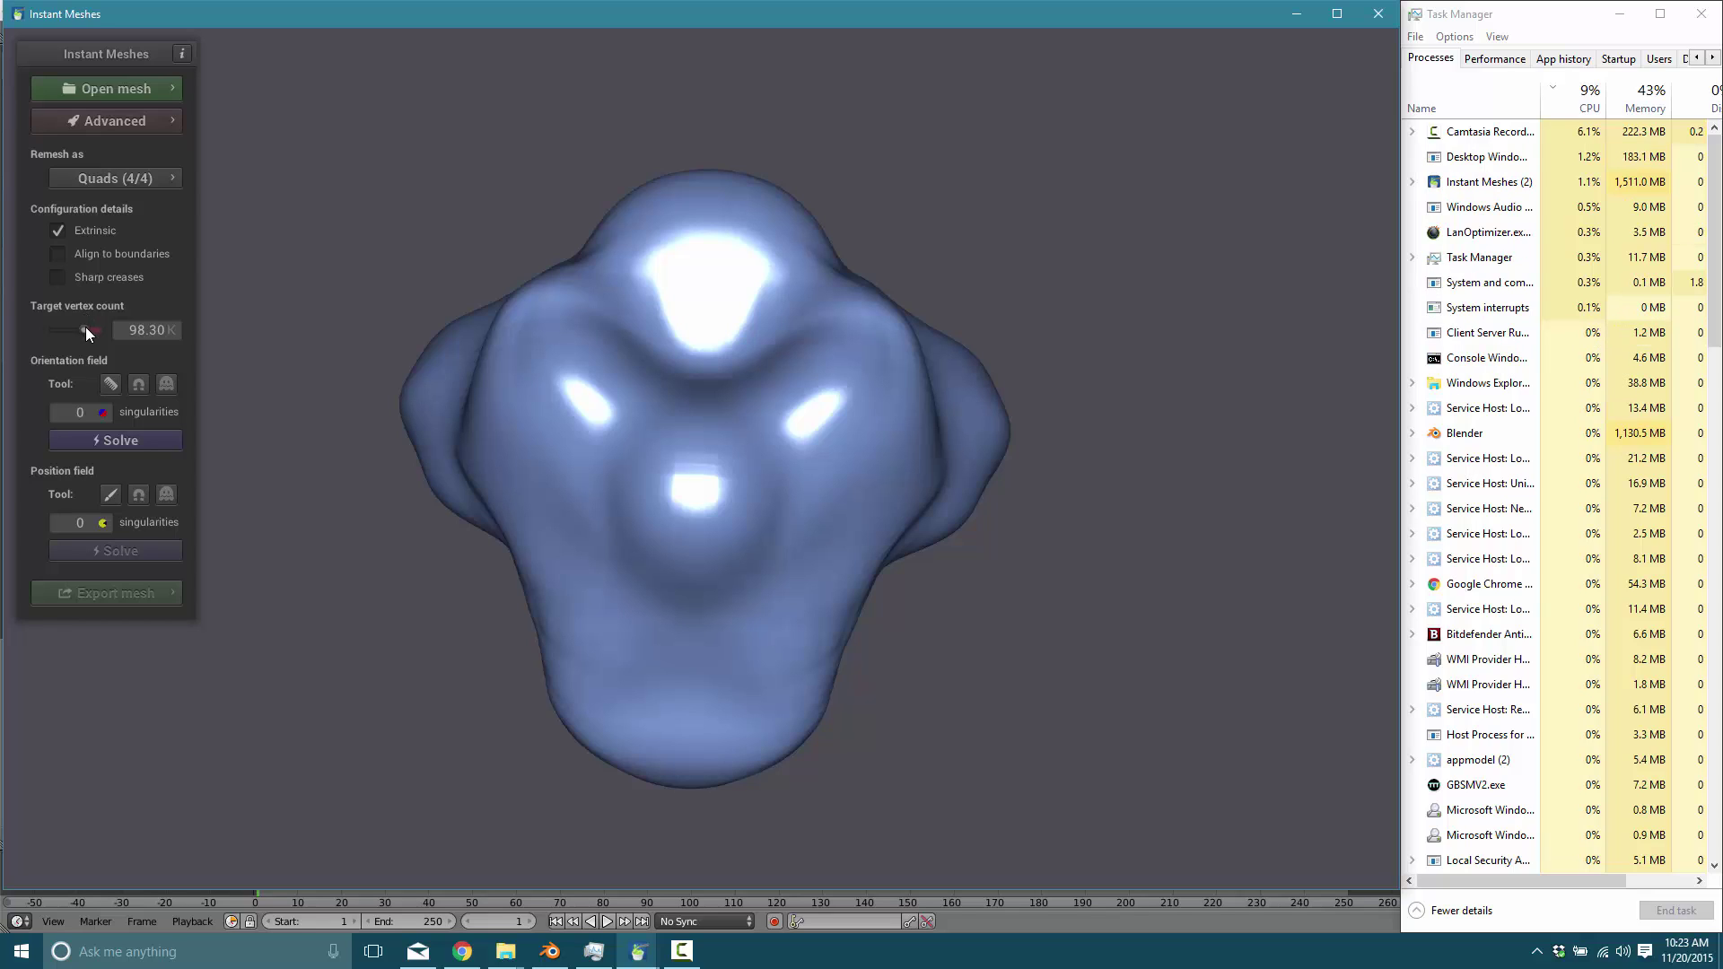
drag(86, 327, 75, 331)
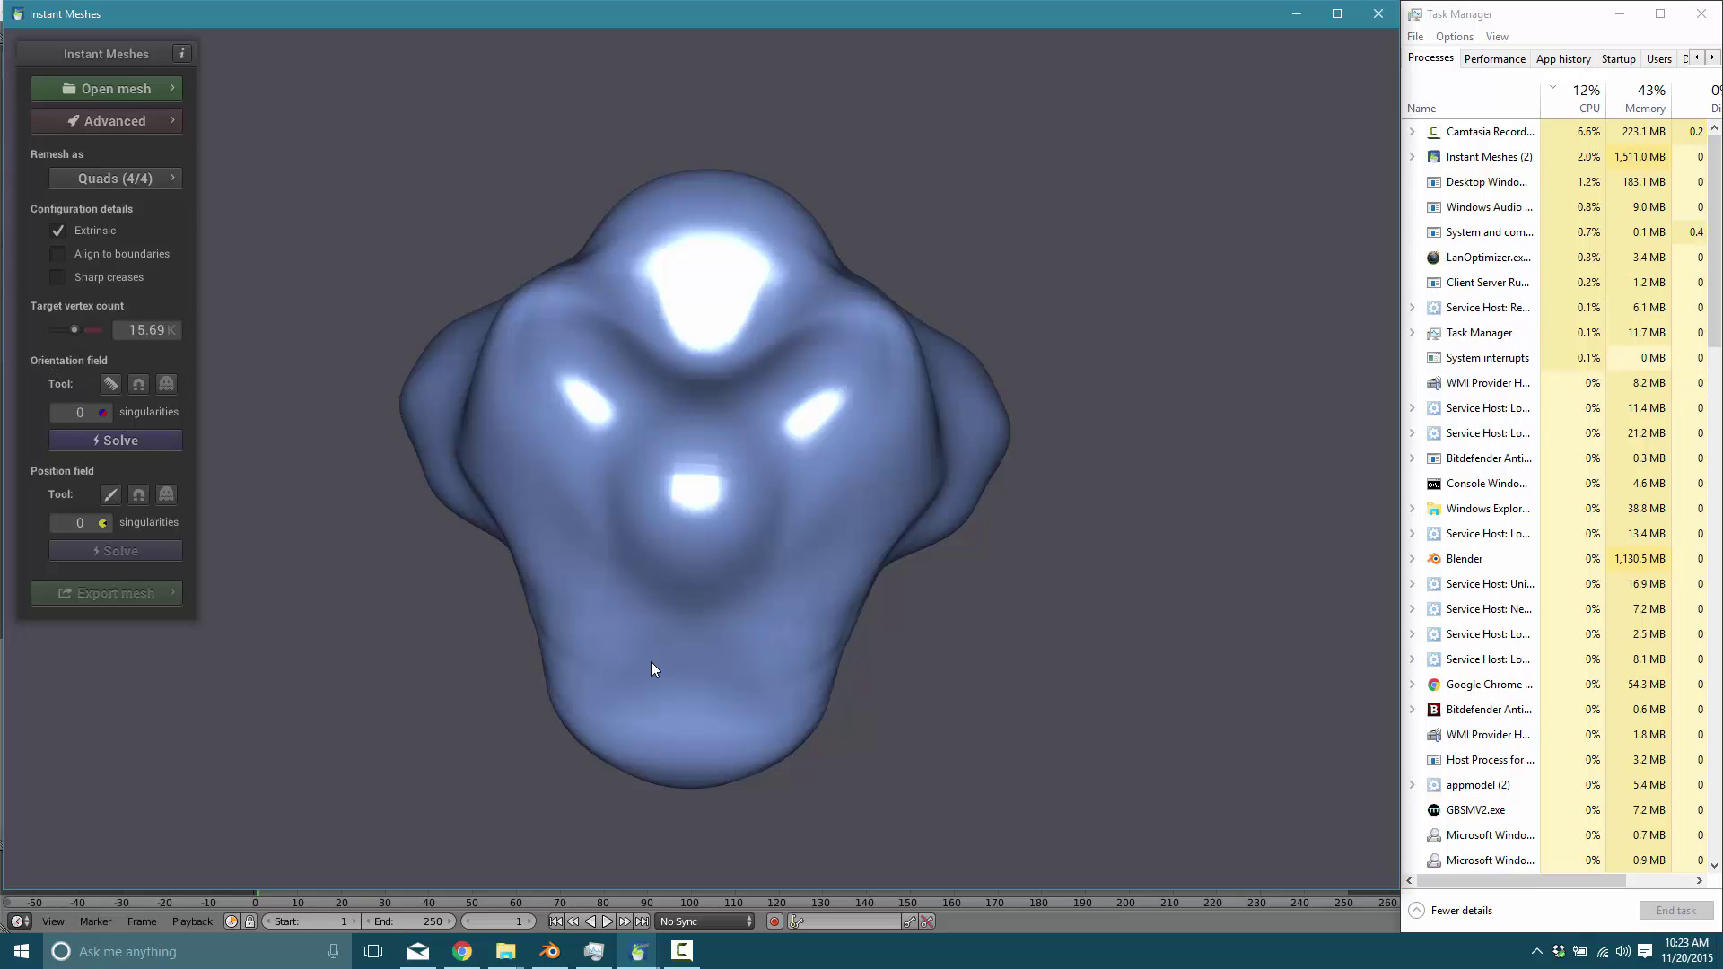
- Solve the orientation field and the position field for the mesh
click(129, 440)
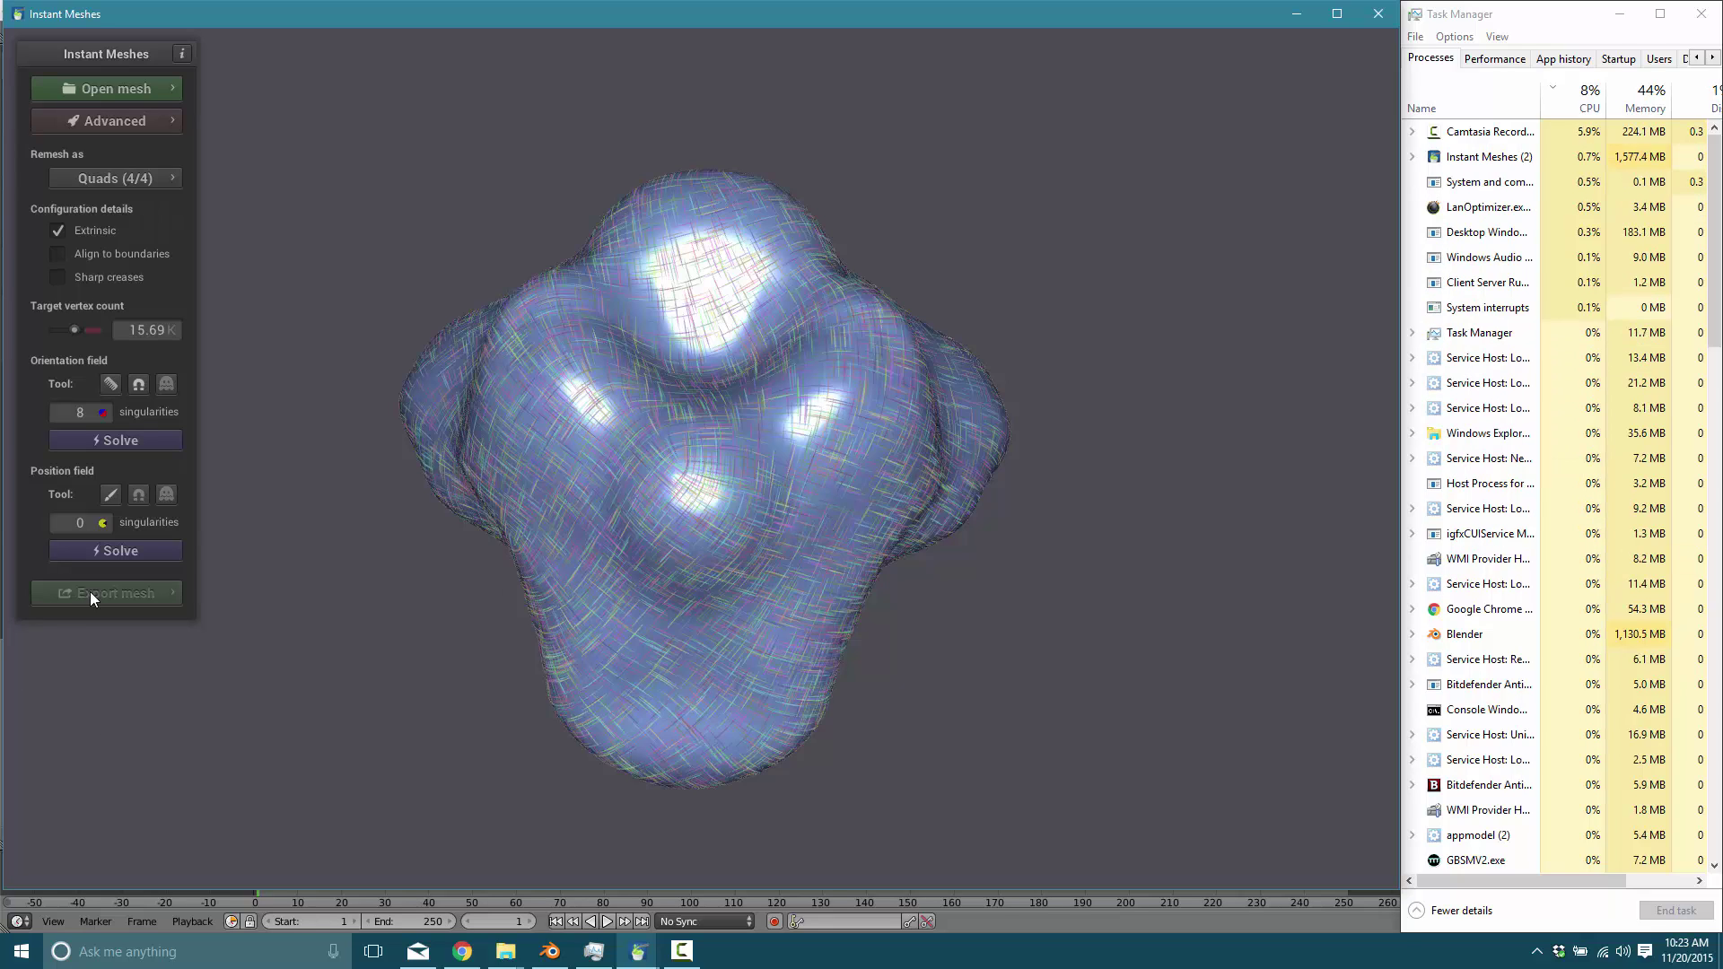
click(111, 550)
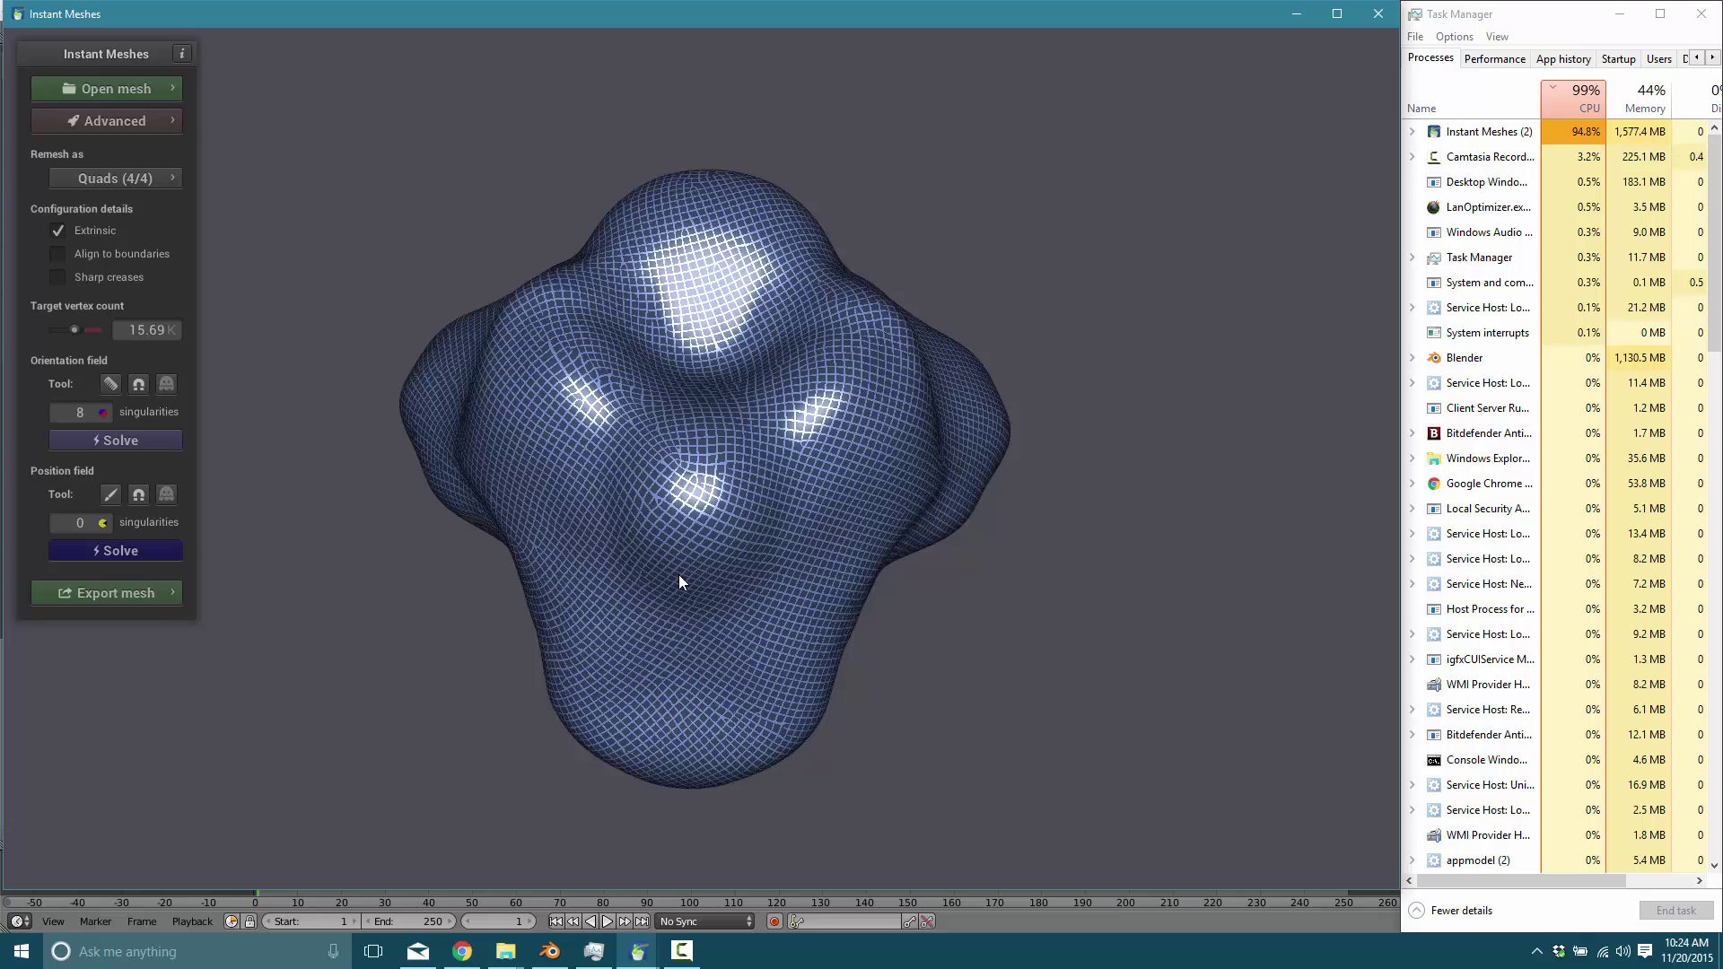
- Extract the mesh for export with 1 smoothing iteration and the pure quad mesh option off
click(117, 594)
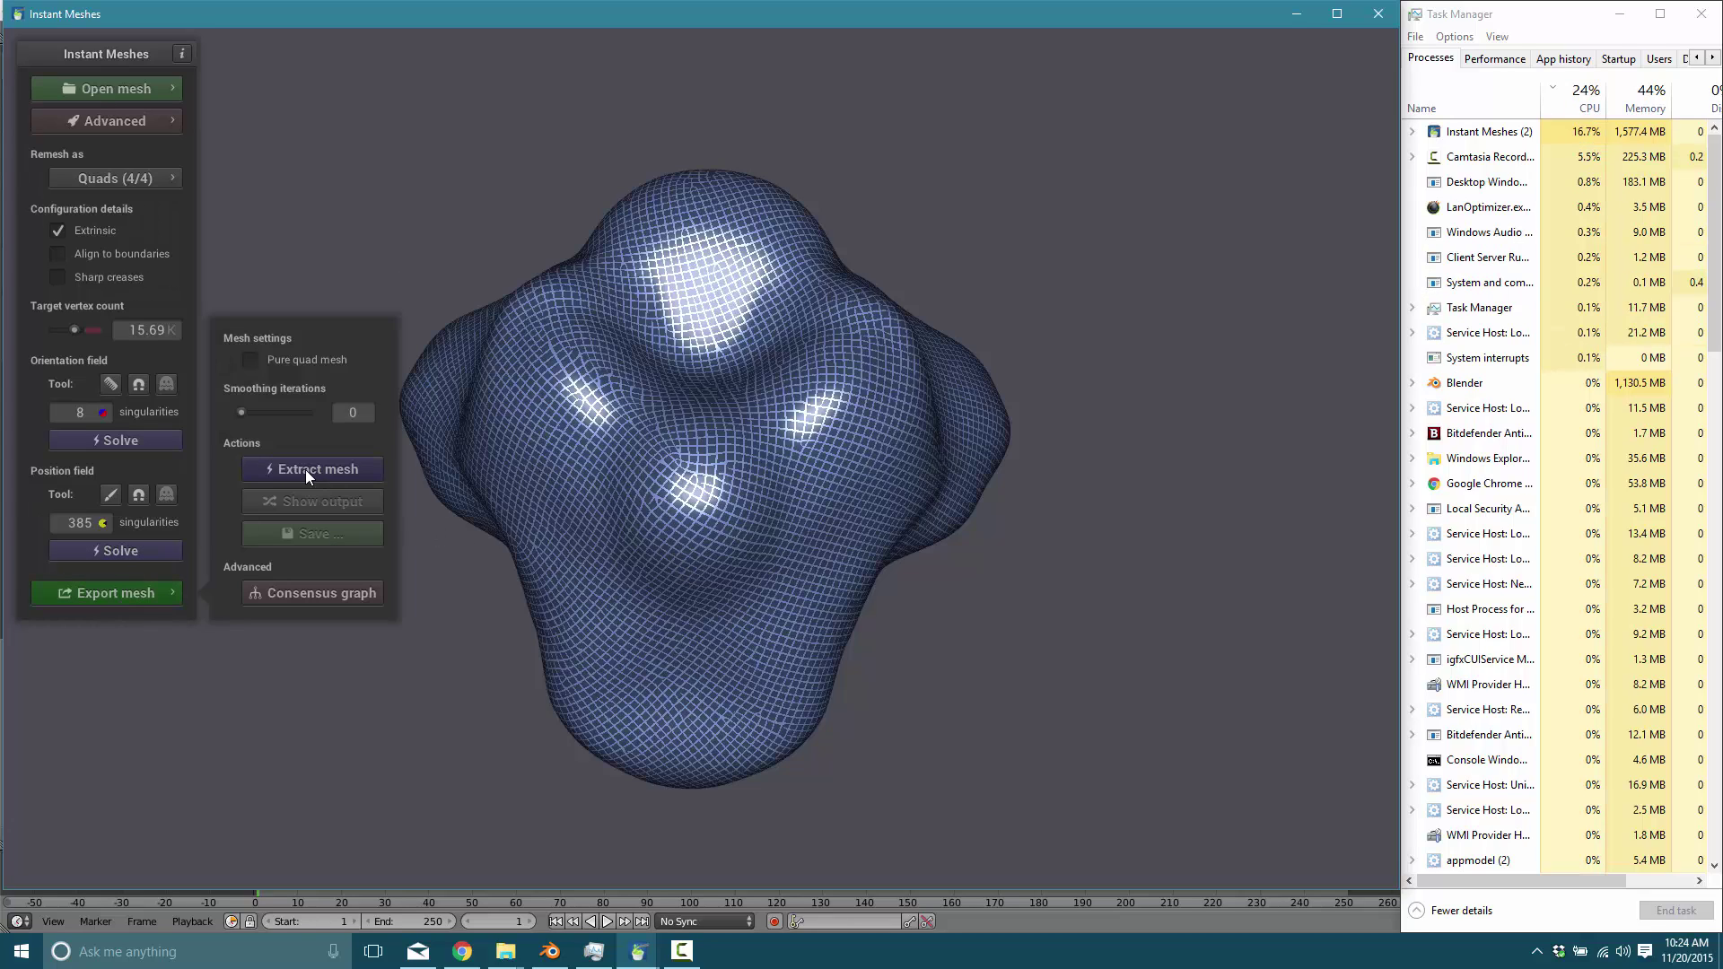
drag(243, 414, 249, 416)
click(251, 361)
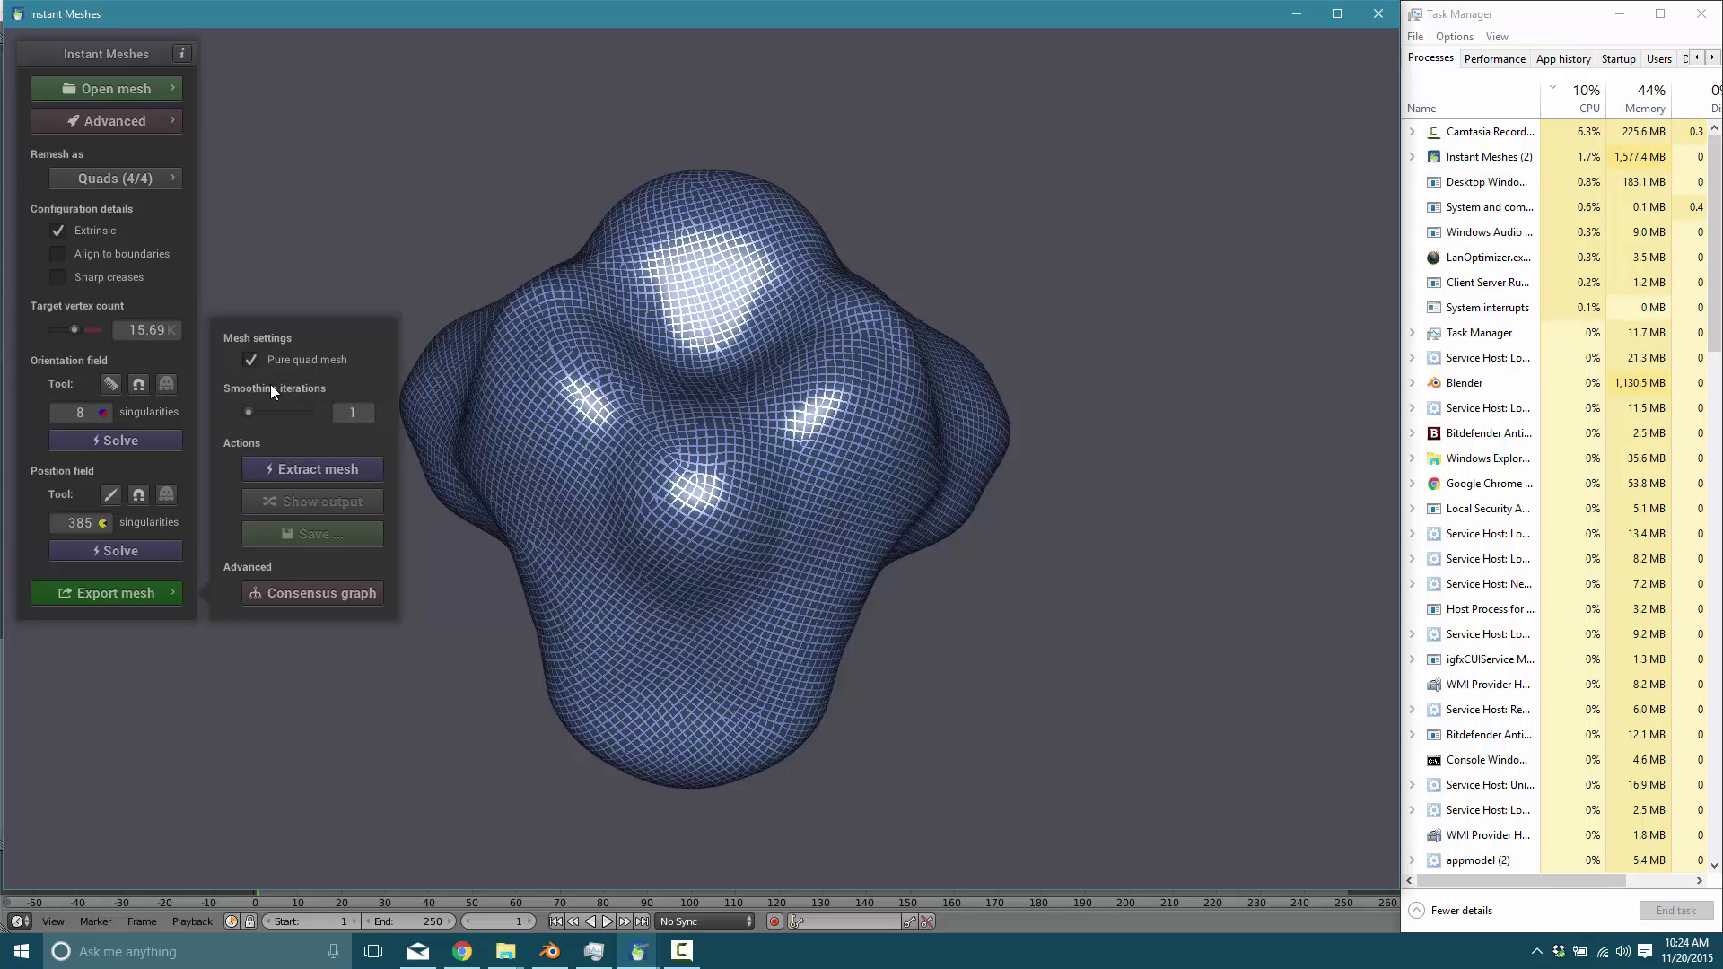
click(255, 360)
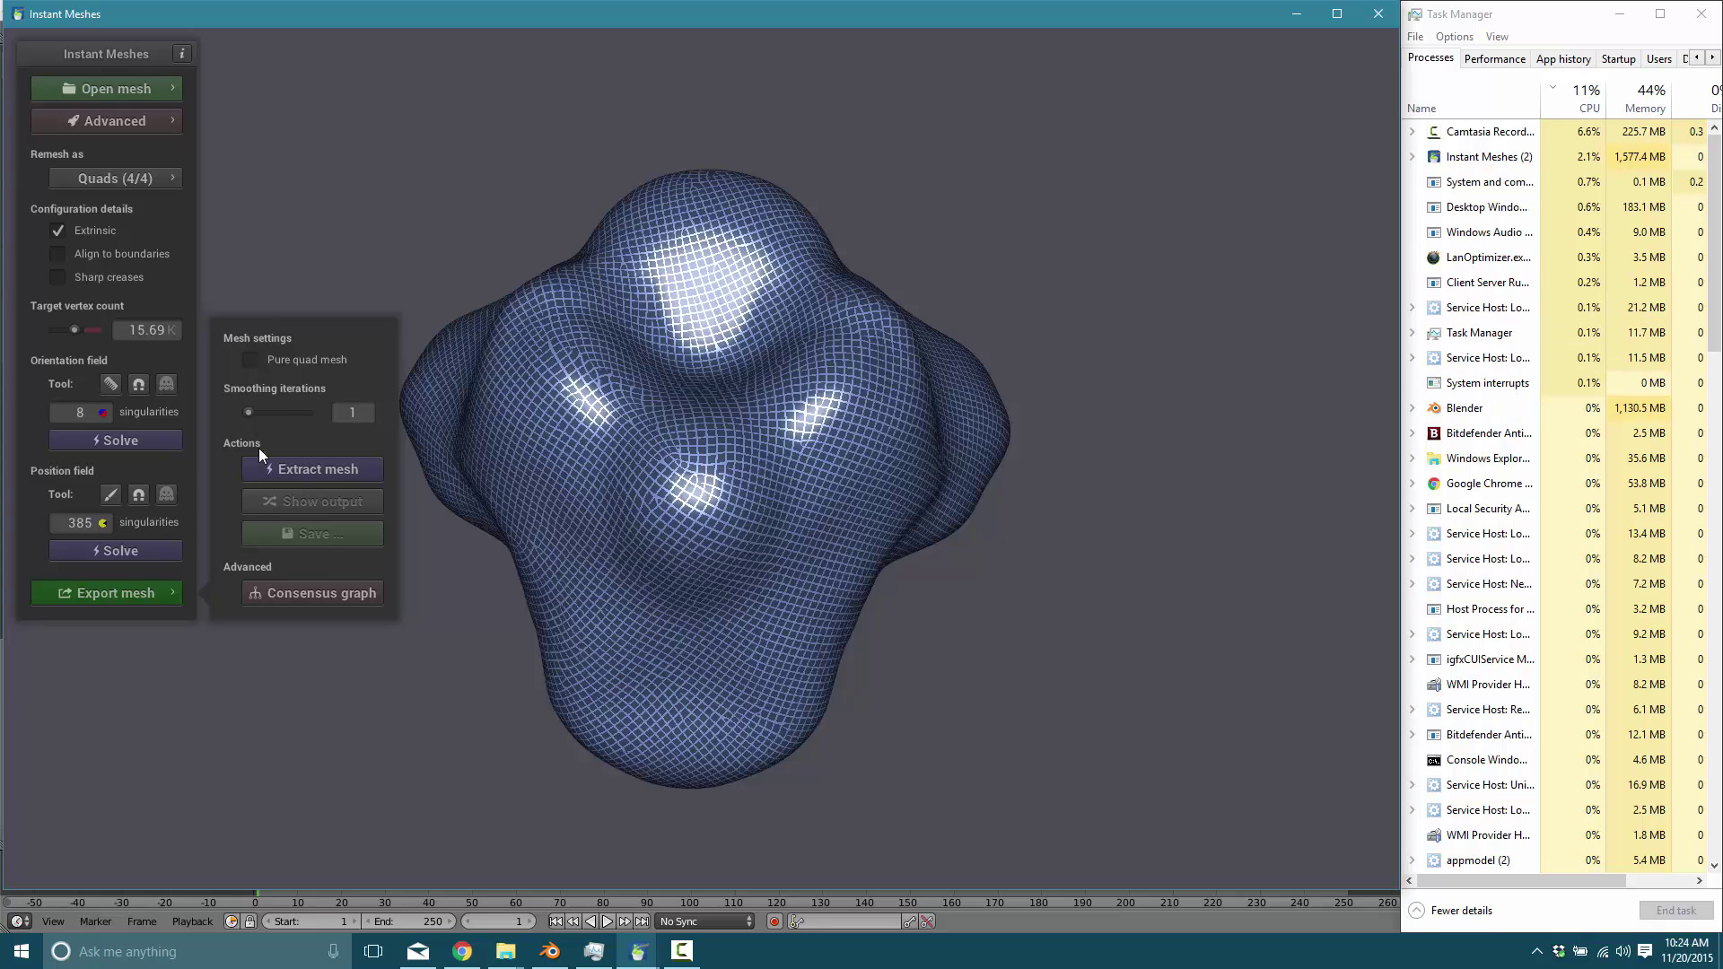
click(336, 471)
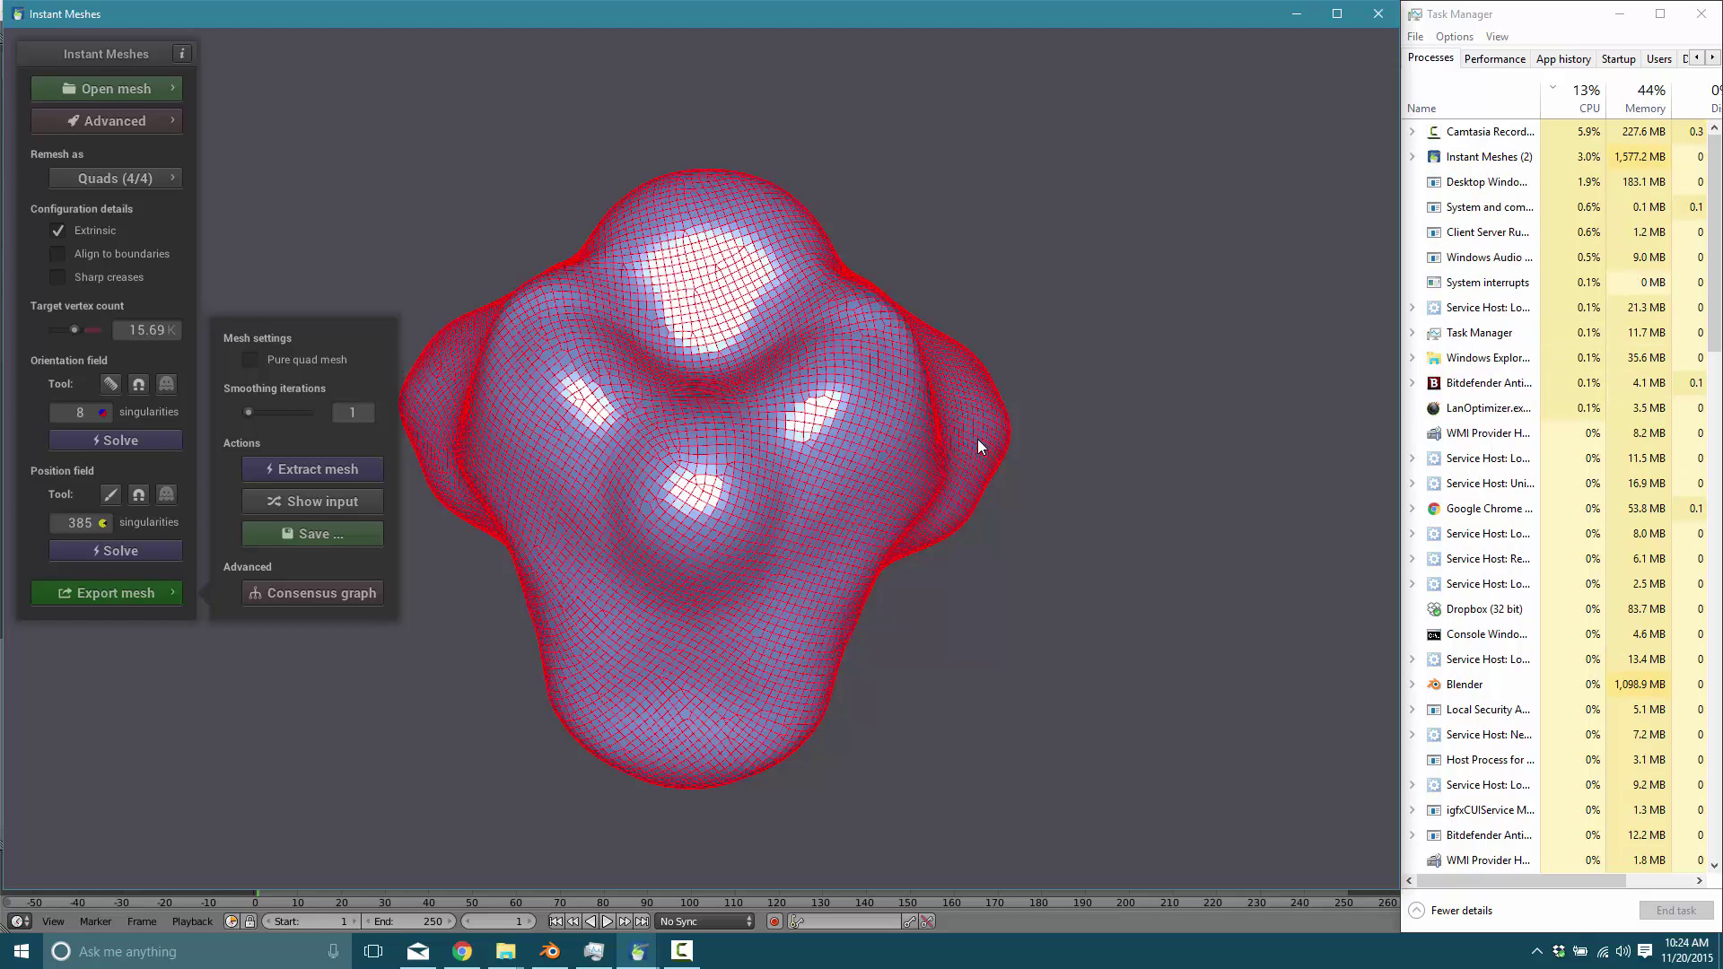
- Save the extracted mesh to the Desktop as out.obj in Wavefront OBJ format
click(323, 541)
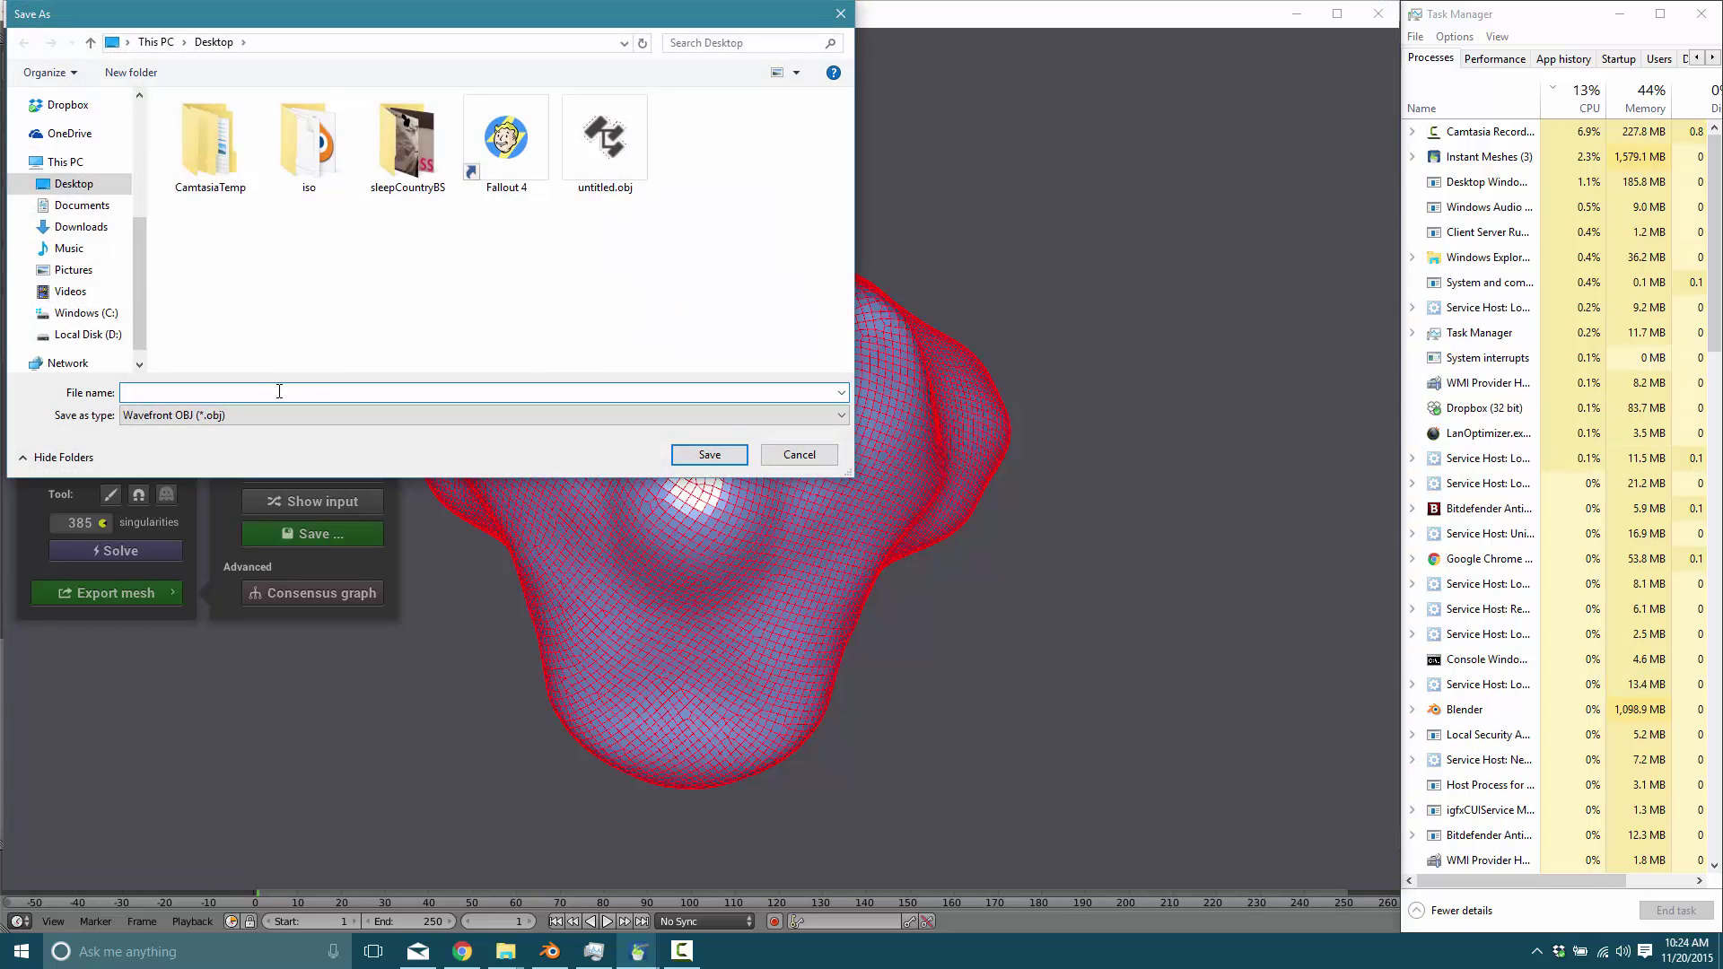
text(out.obj)
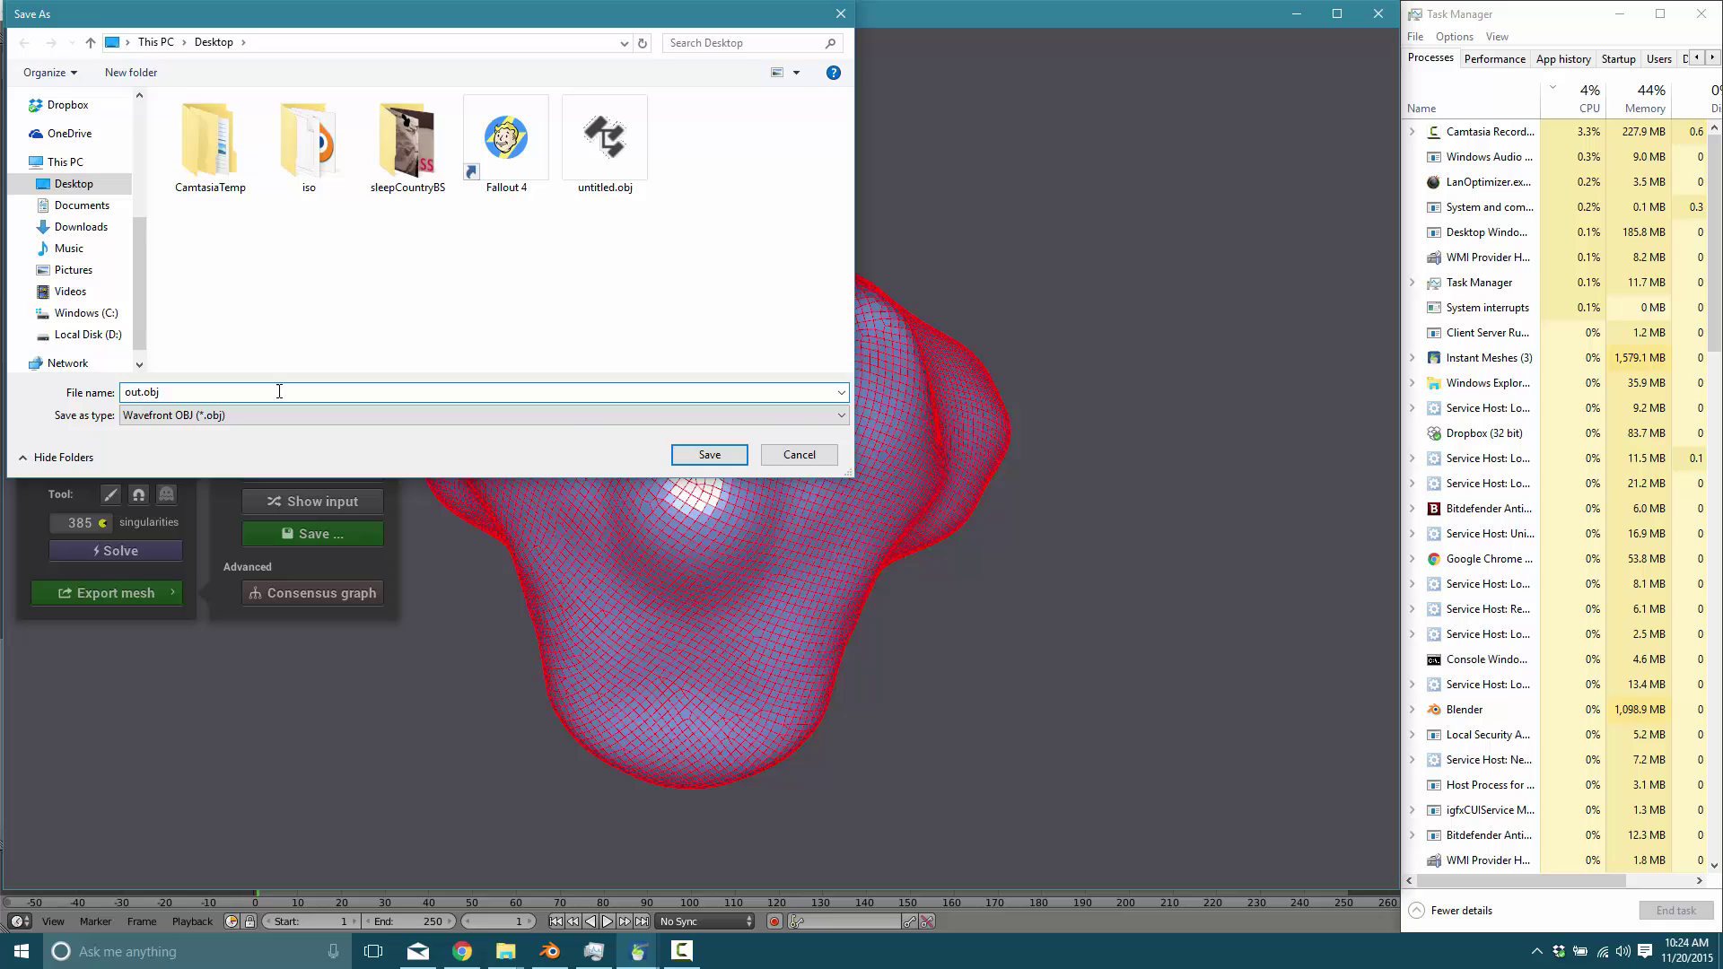
key(Return)
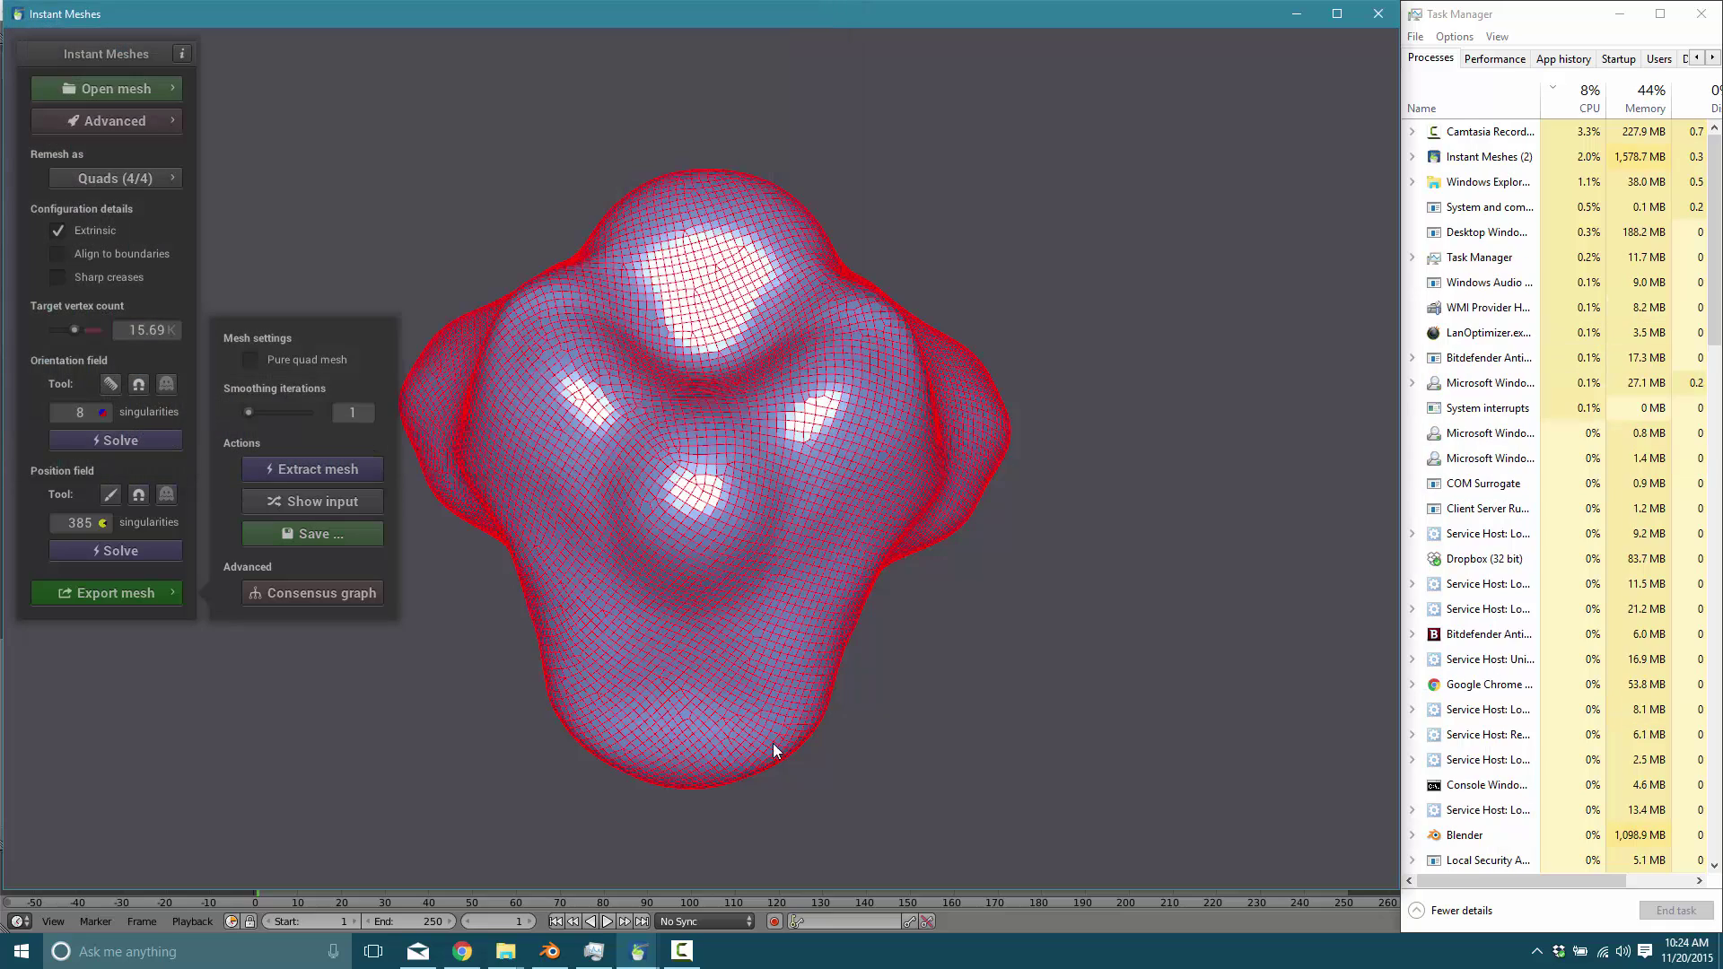
- Select out.obj in the Desktop folder of File Explorer to check its file size
mouse_move(506, 951)
click(413, 874)
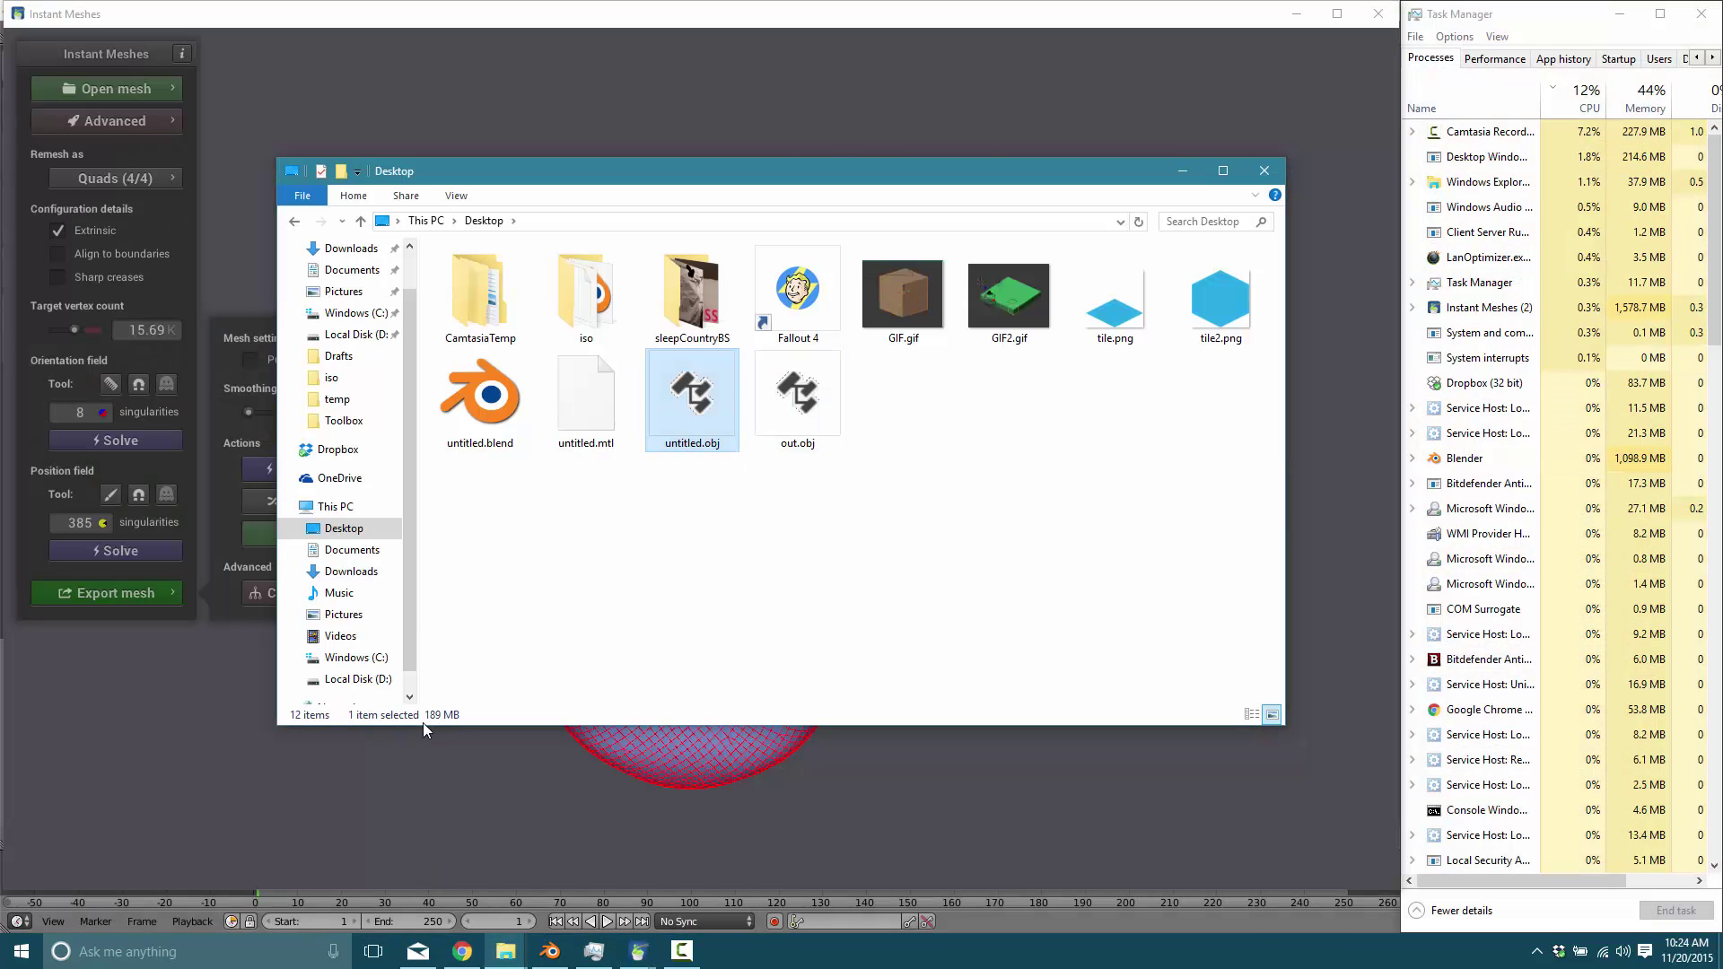
click(782, 405)
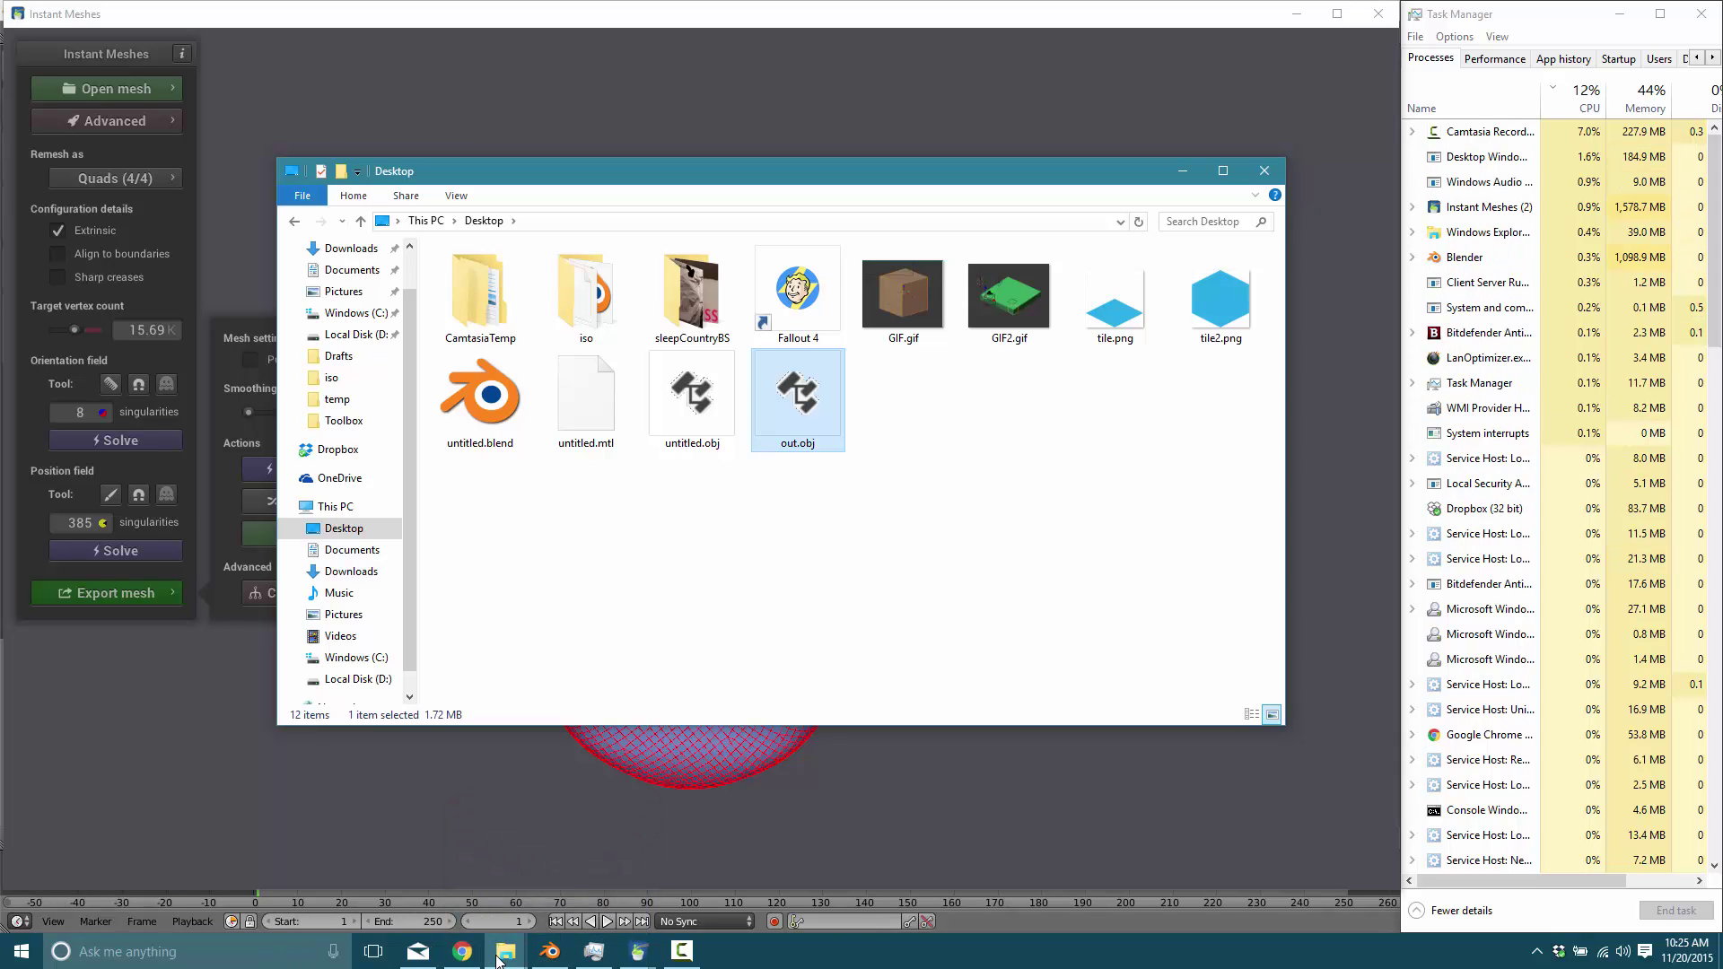
- Launch a second Blender instance from its shortcut in File Explorer using the high-performance NVIDIA graphics processor
mouse_move(499, 960)
click(599, 866)
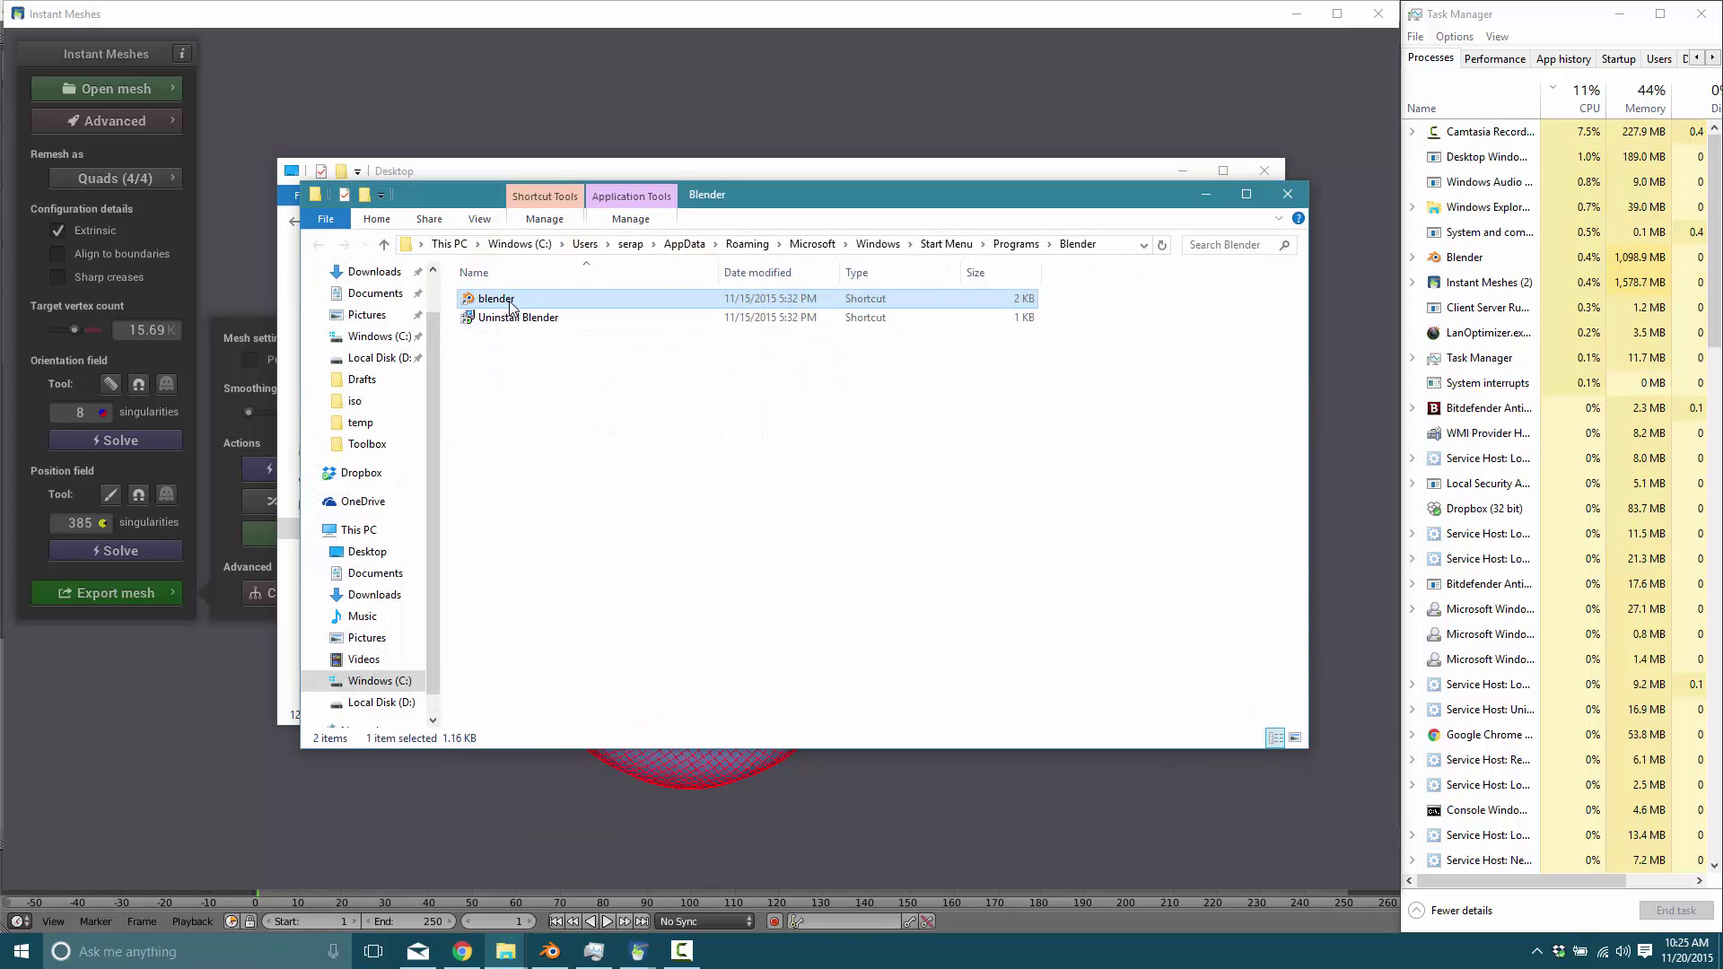
right_click(511, 300)
mouse_move(610, 329)
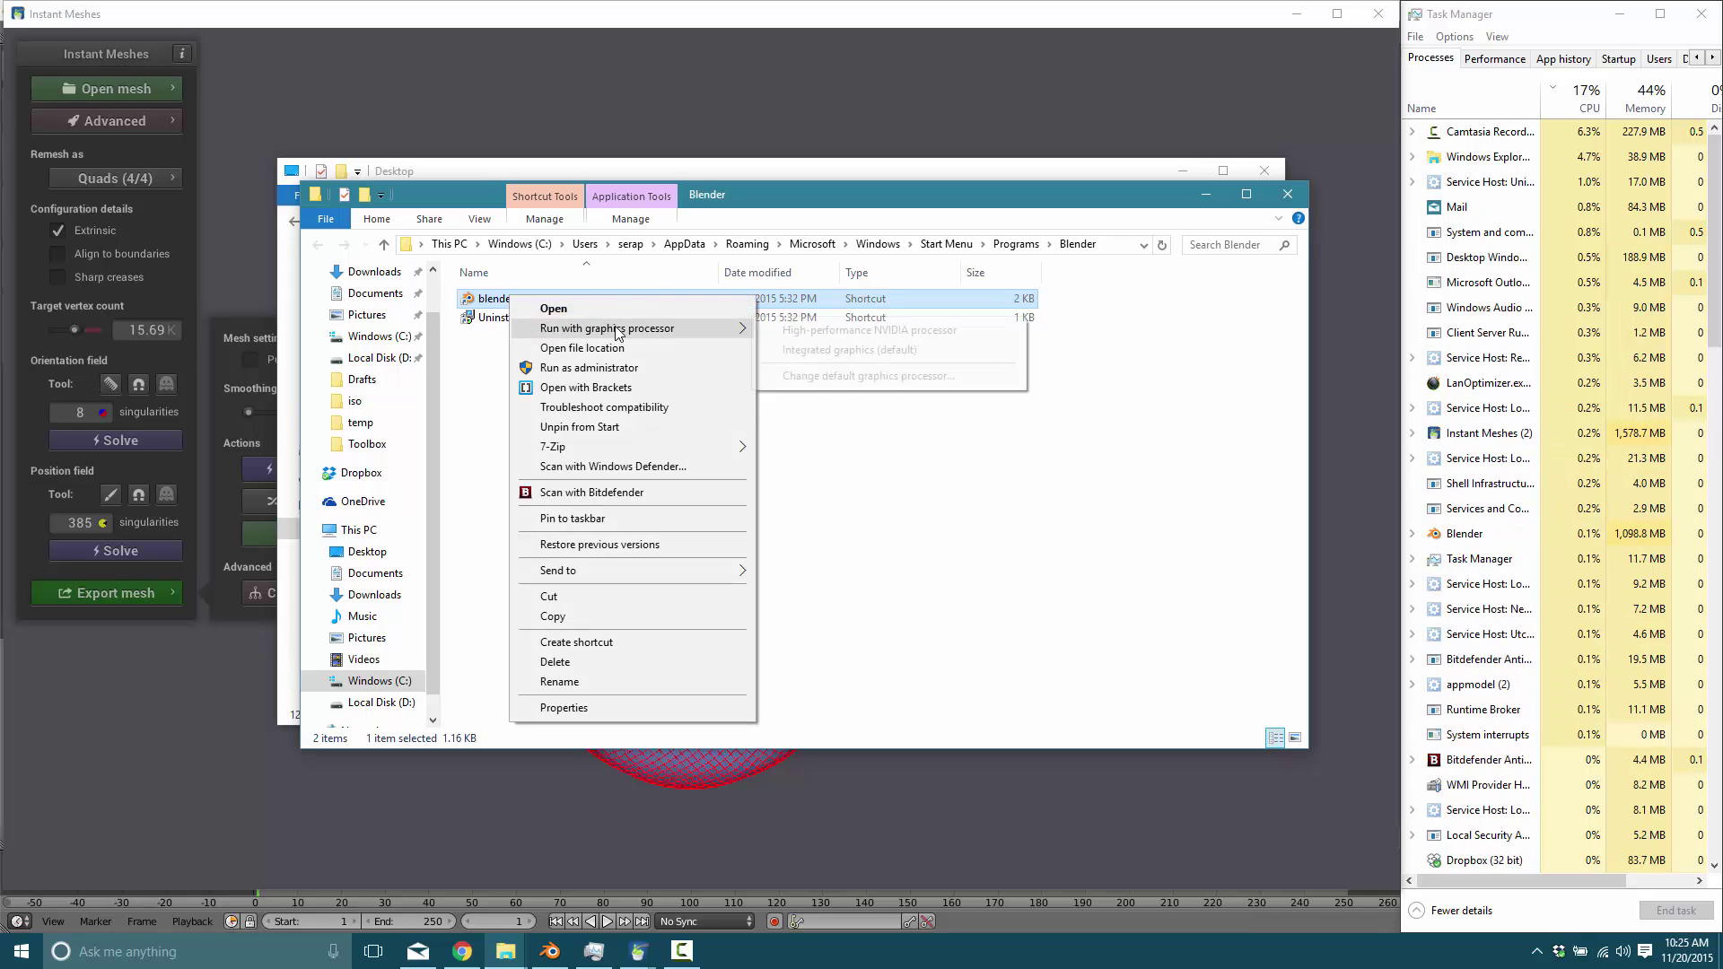
click(791, 332)
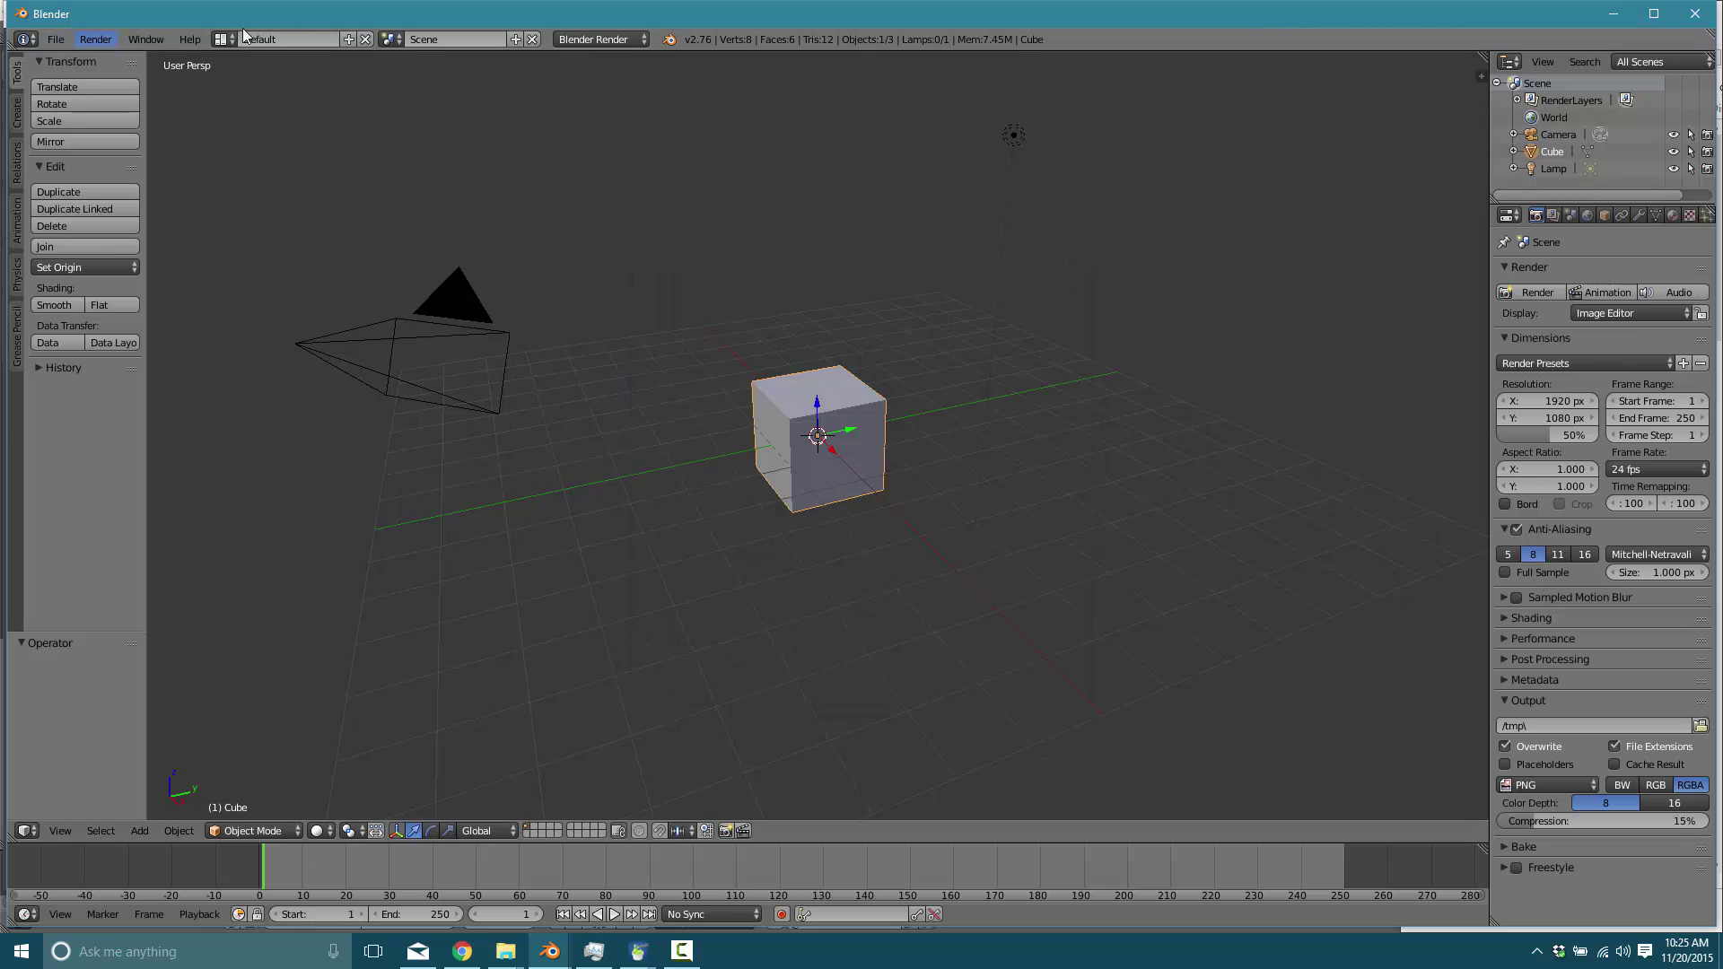
- Delete the default cube and import out.obj from the Desktop as a Wavefront OBJ
key(x)
click(794, 433)
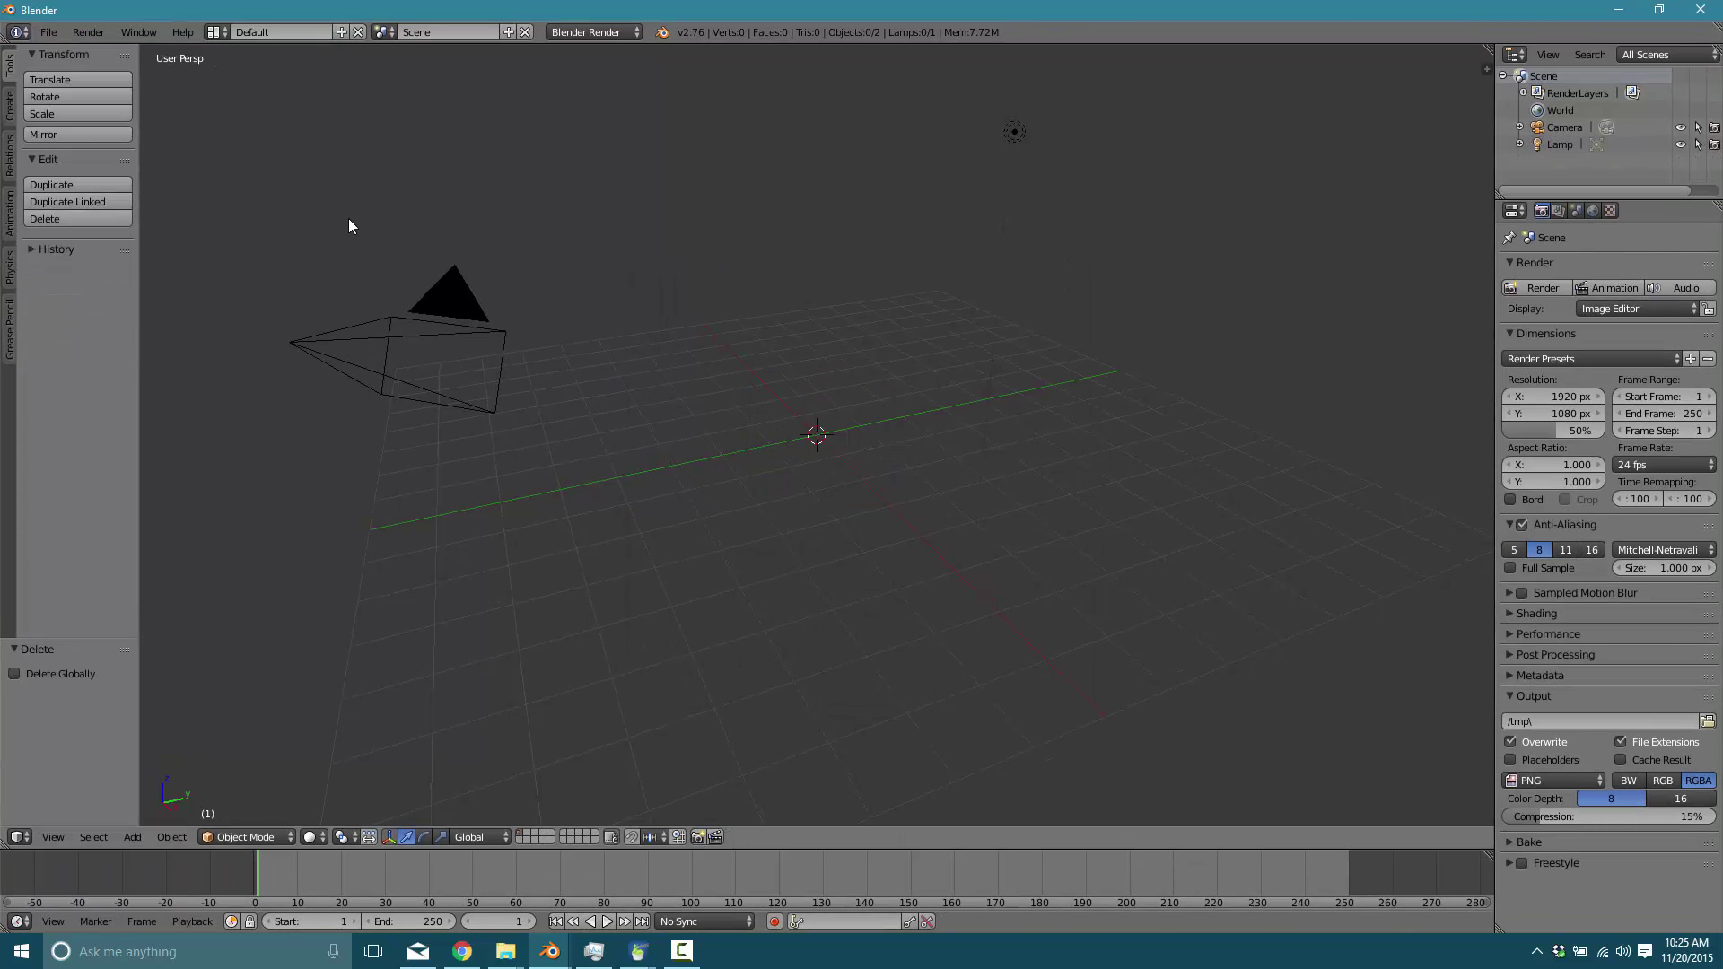
click(48, 34)
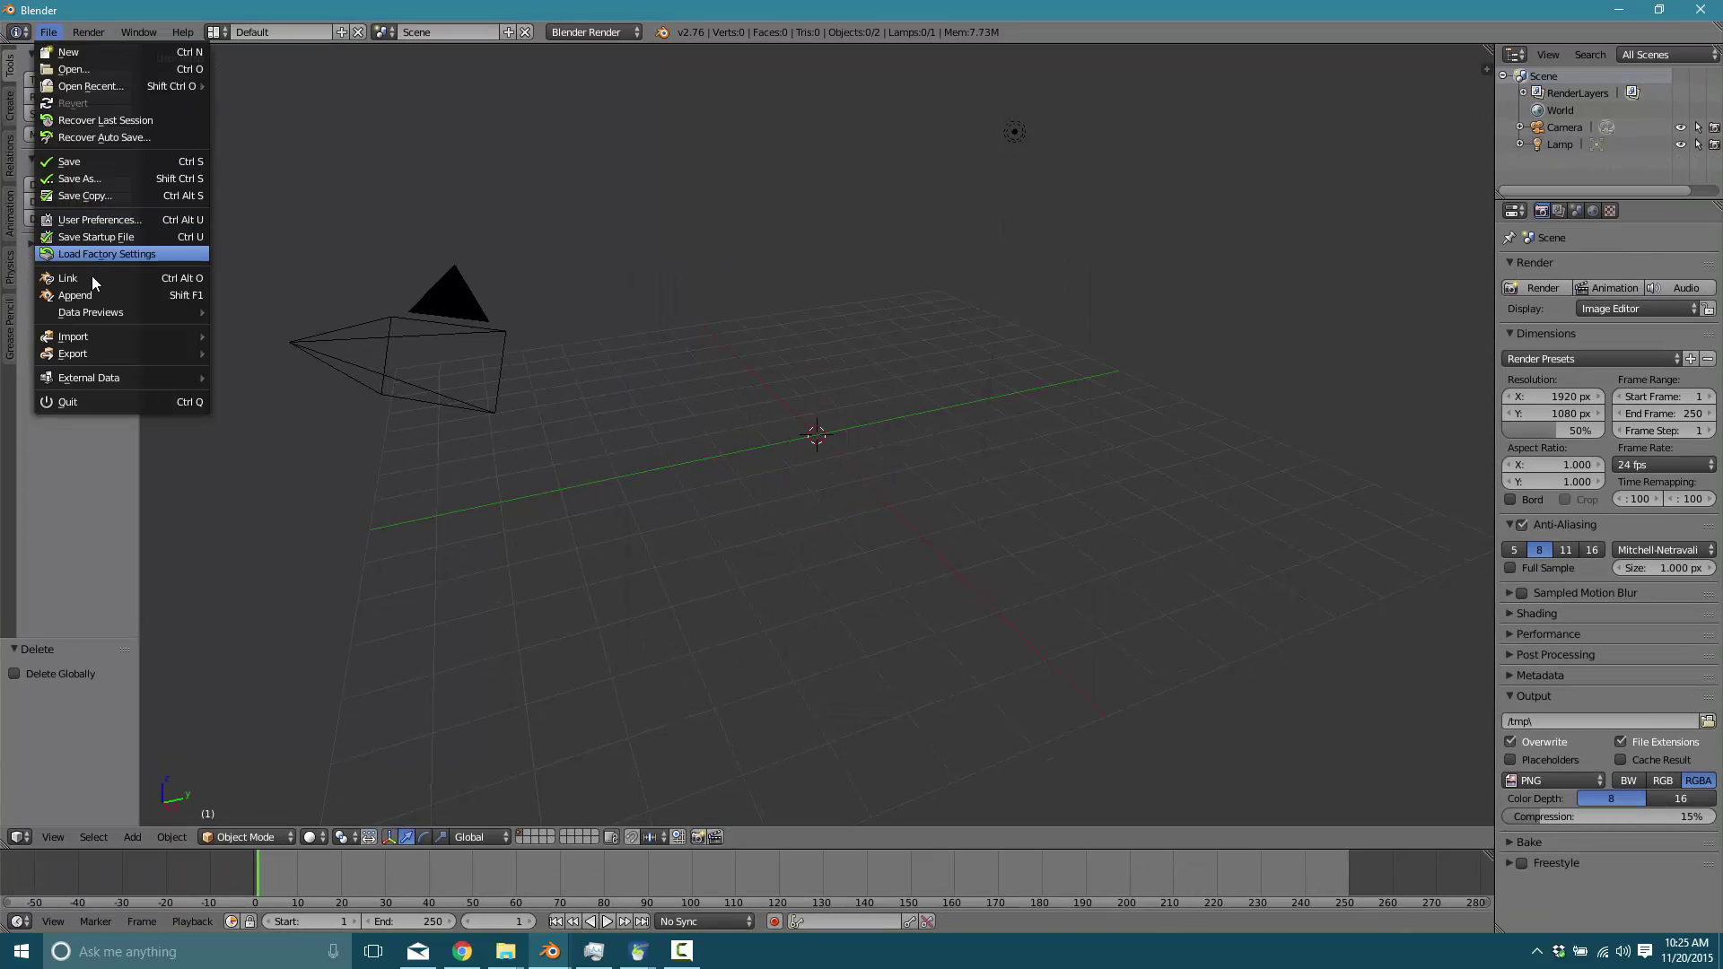
mouse_move(90, 337)
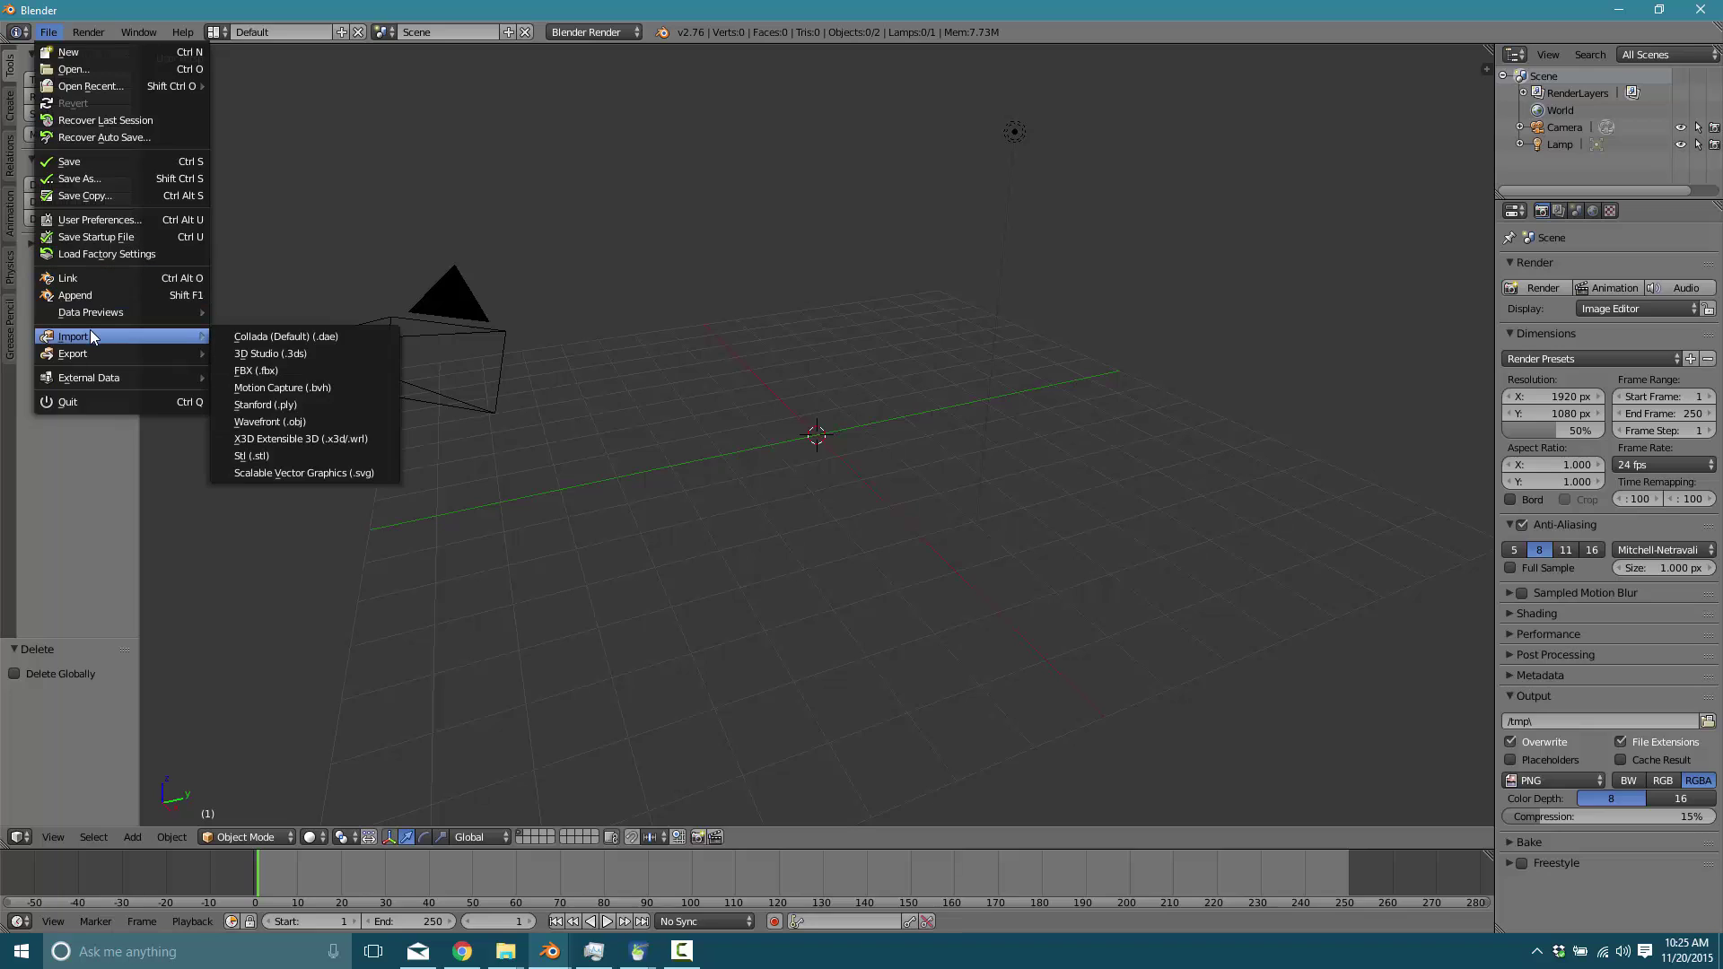
click(288, 427)
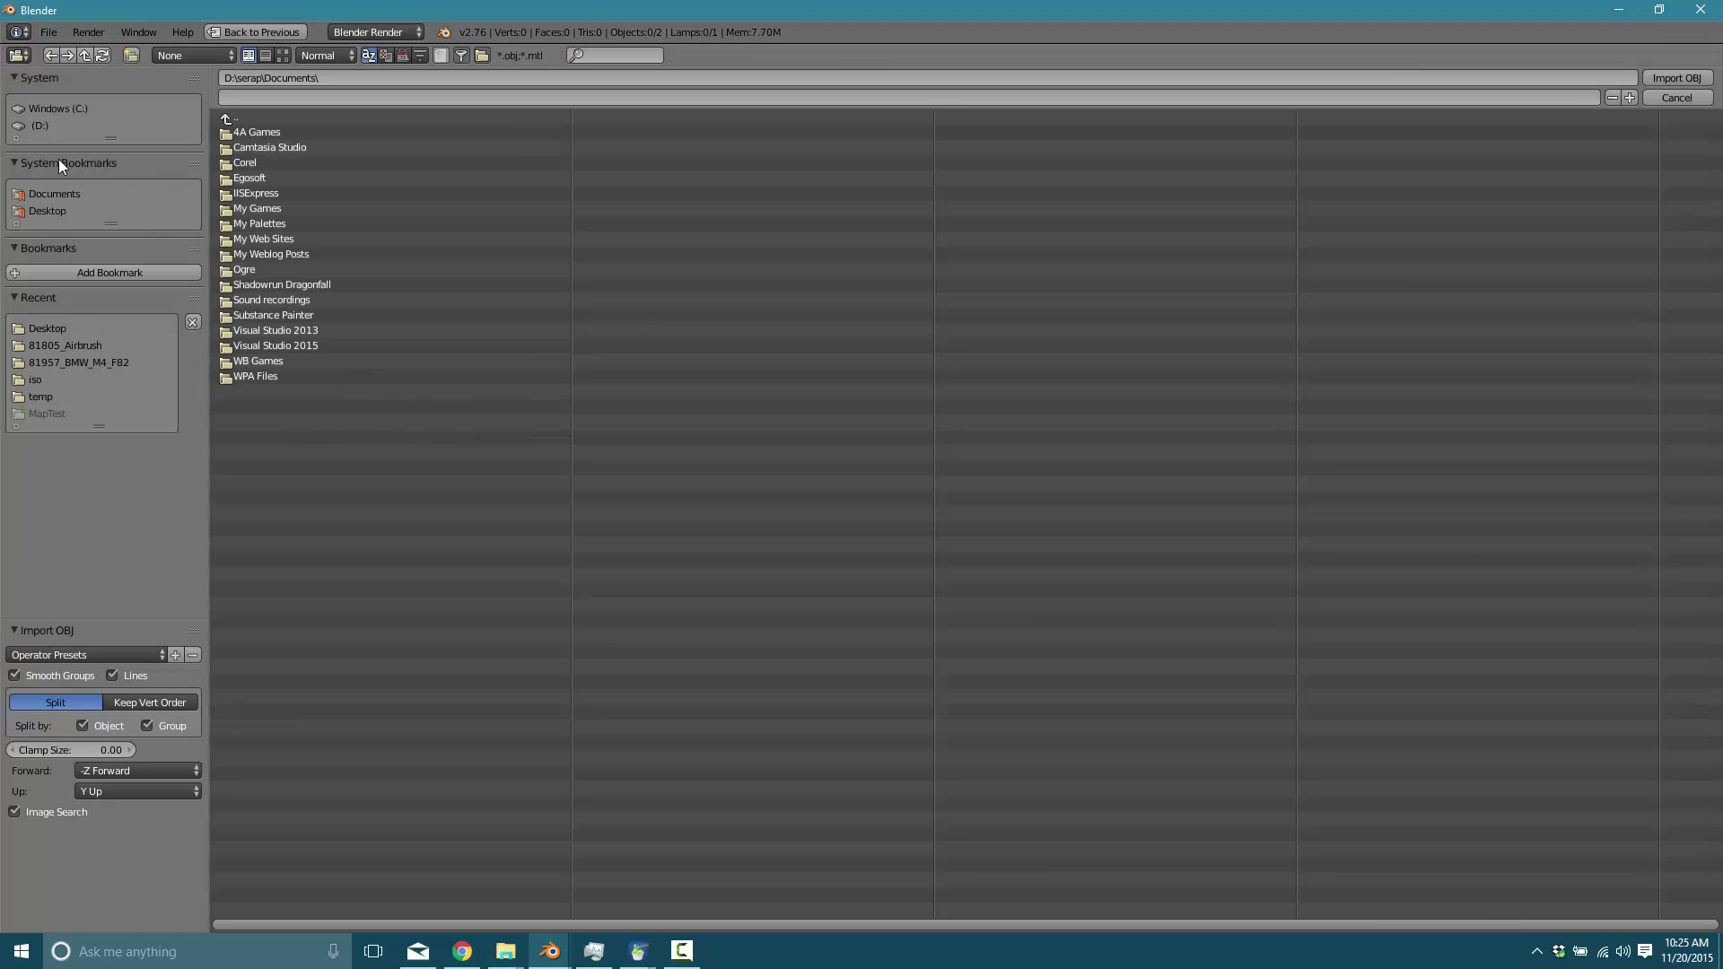
click(56, 210)
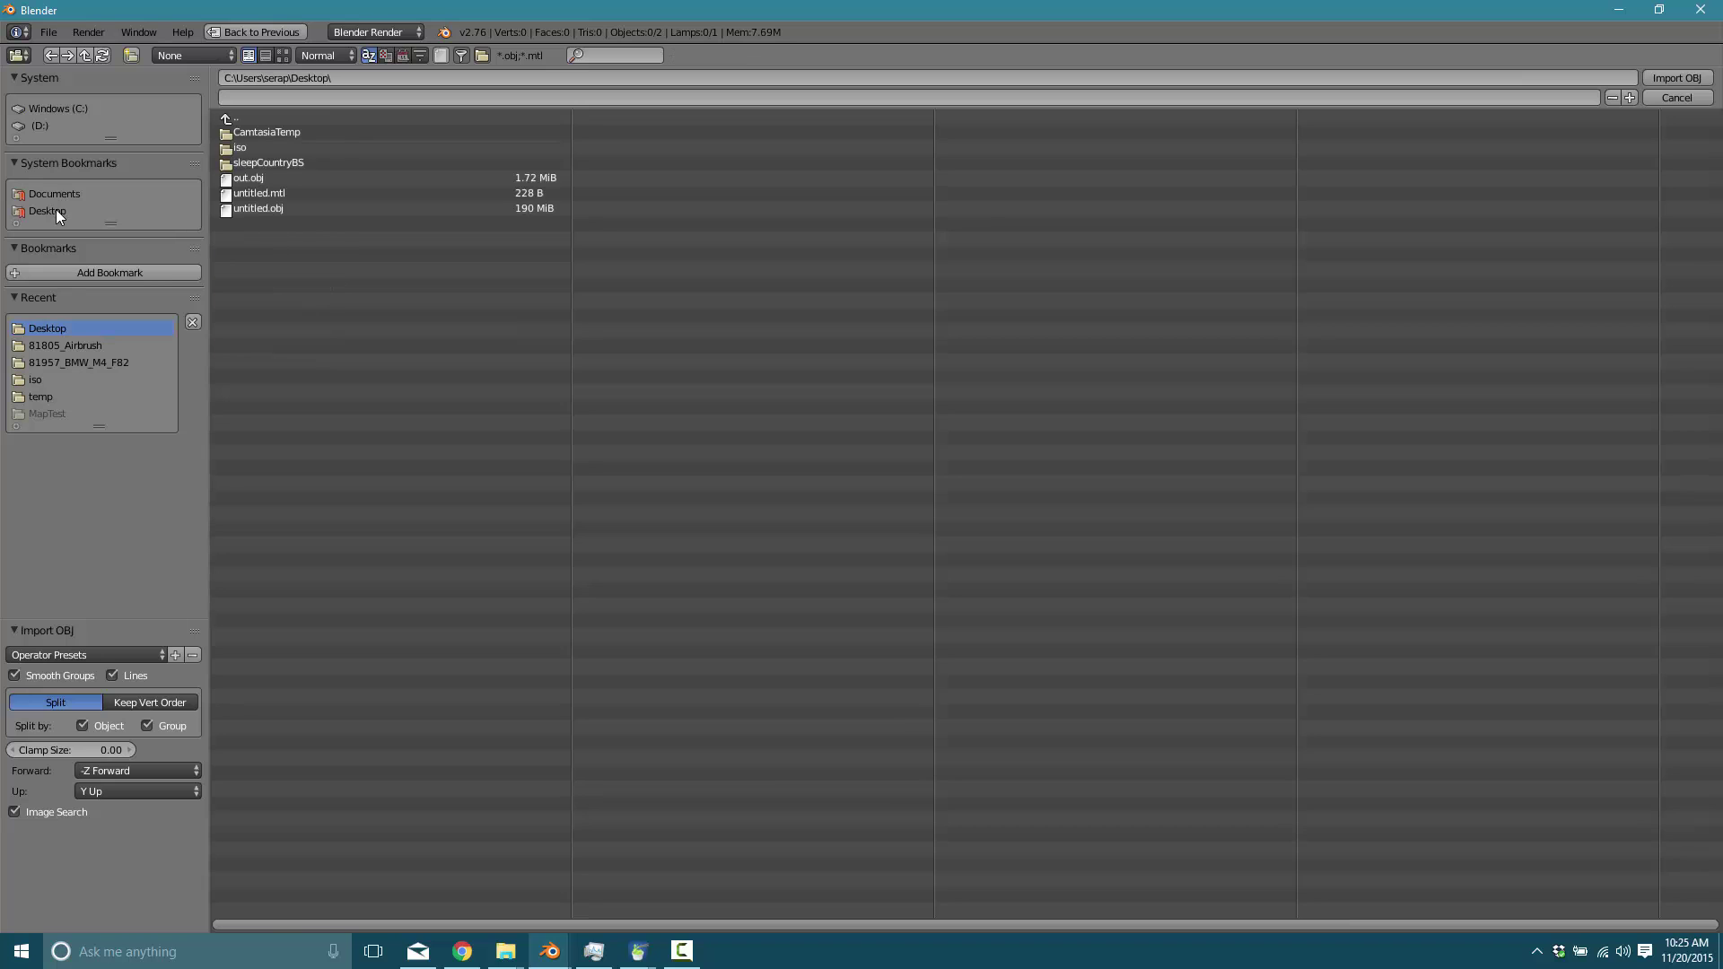
click(252, 178)
double_click(252, 178)
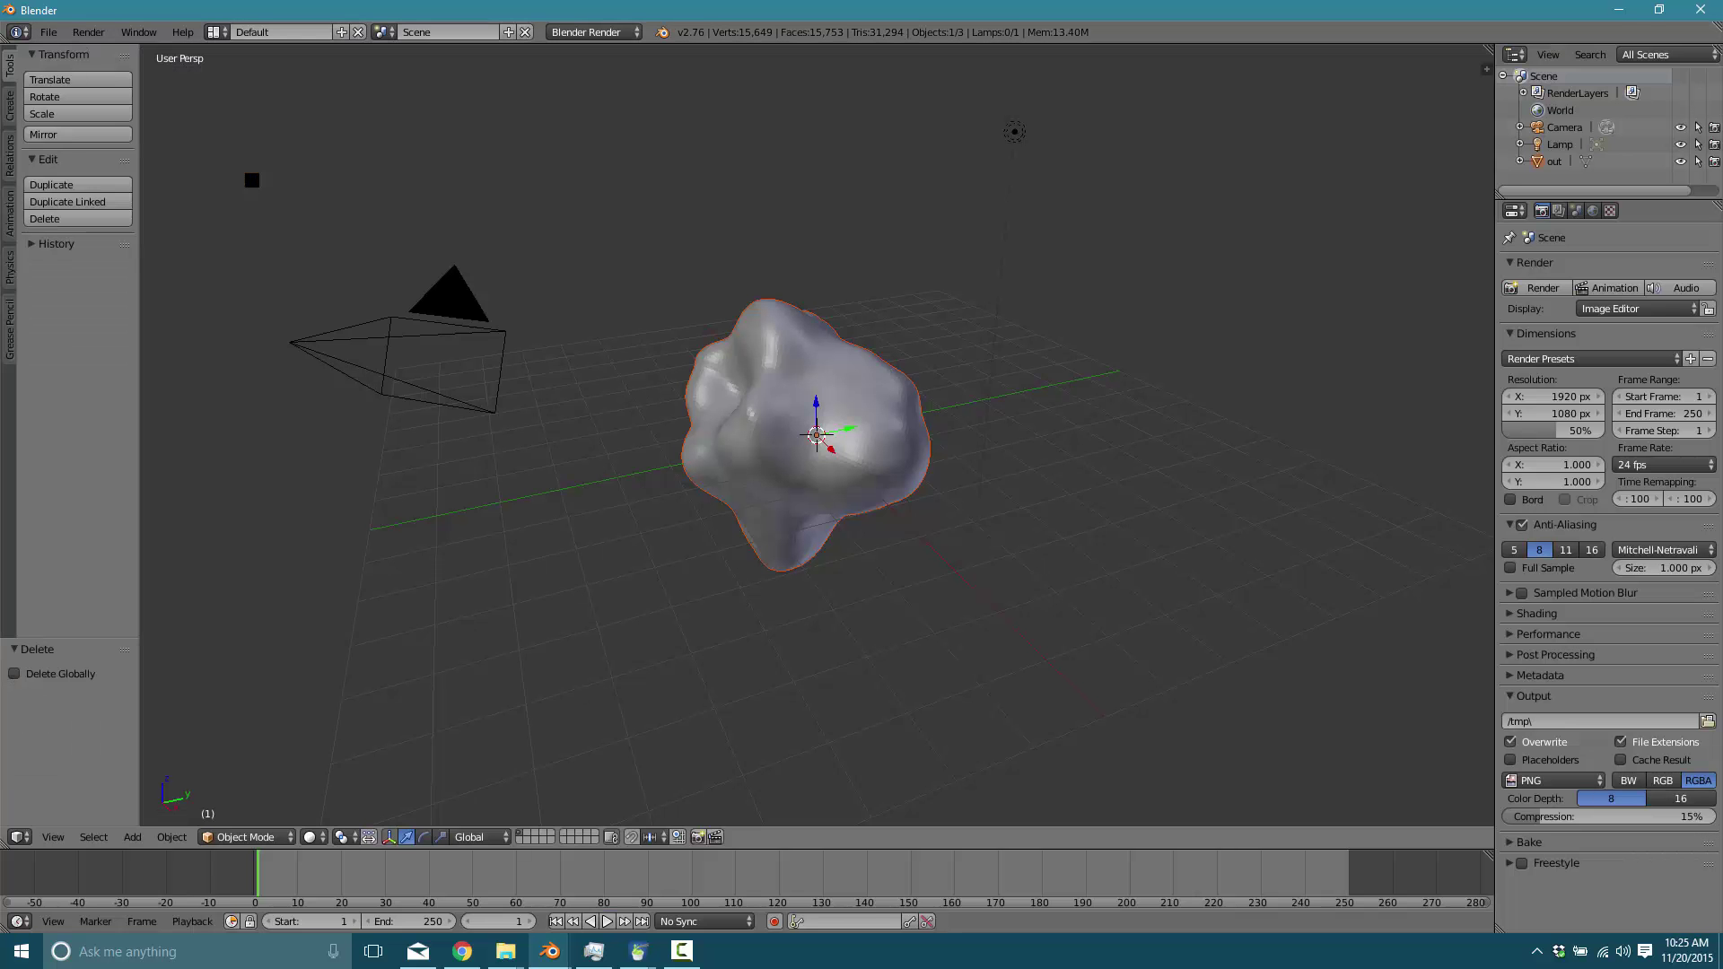
- Apply smooth shading to the faces and vertices of the imported mesh in Edit Mode and return to Object Mode
click(850, 449)
click(248, 837)
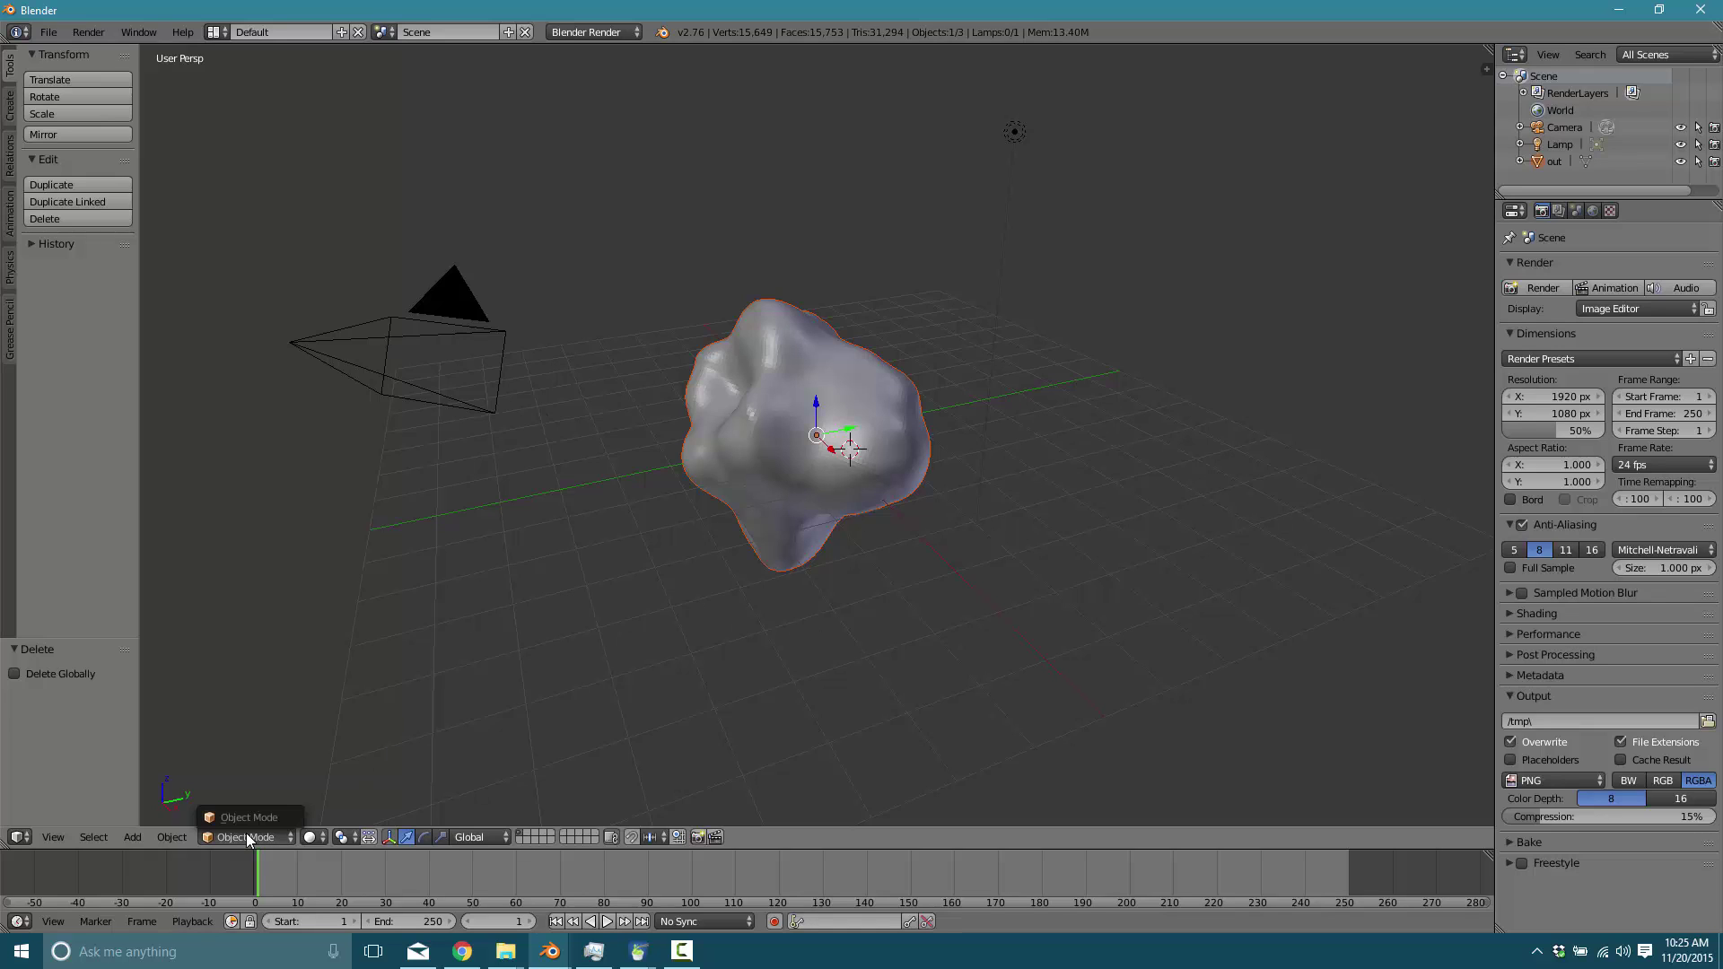
click(769, 441)
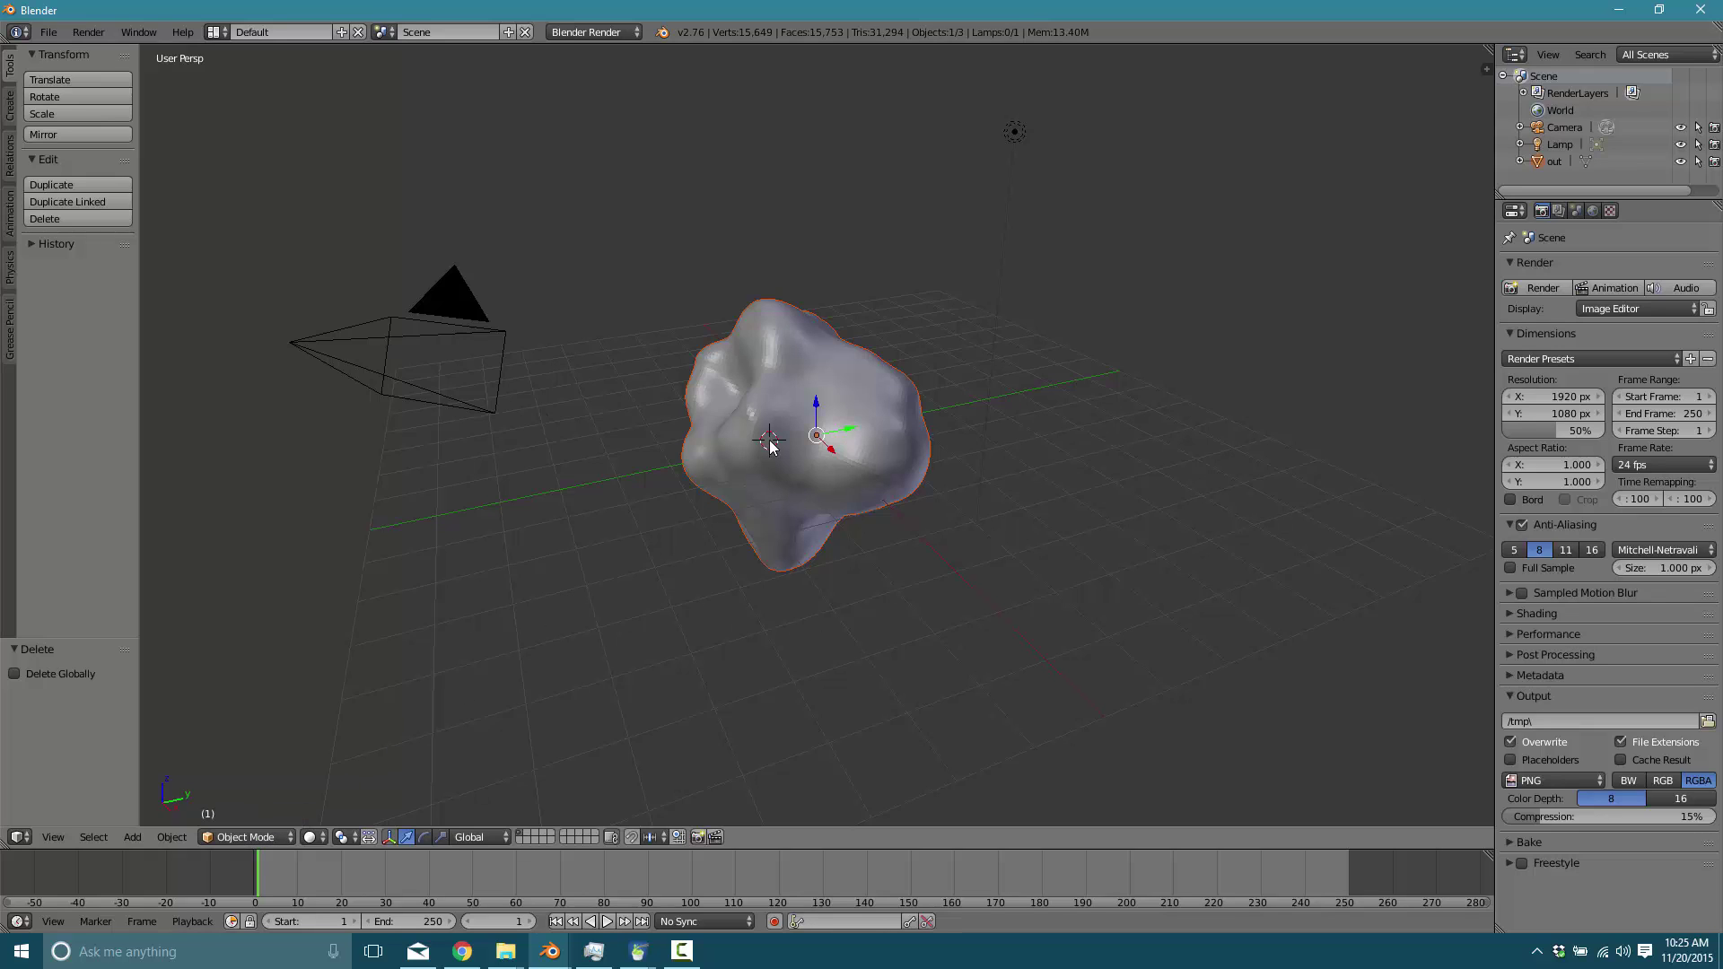
right_click(770, 446)
key(Tab)
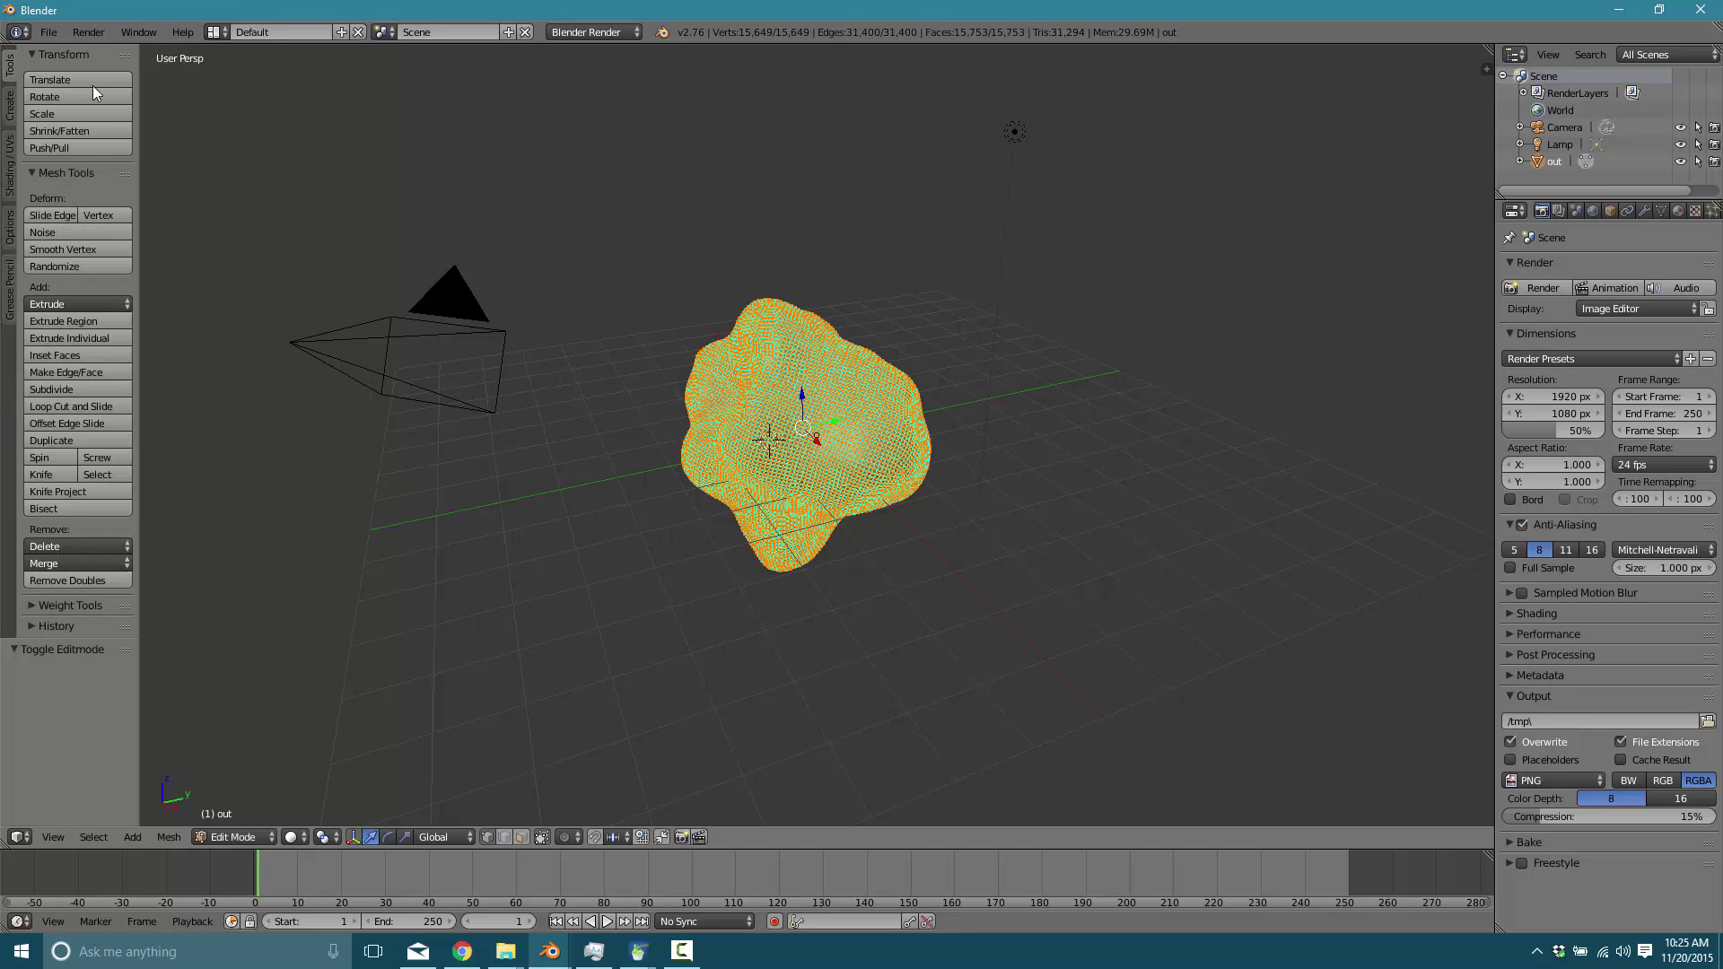
click(9, 166)
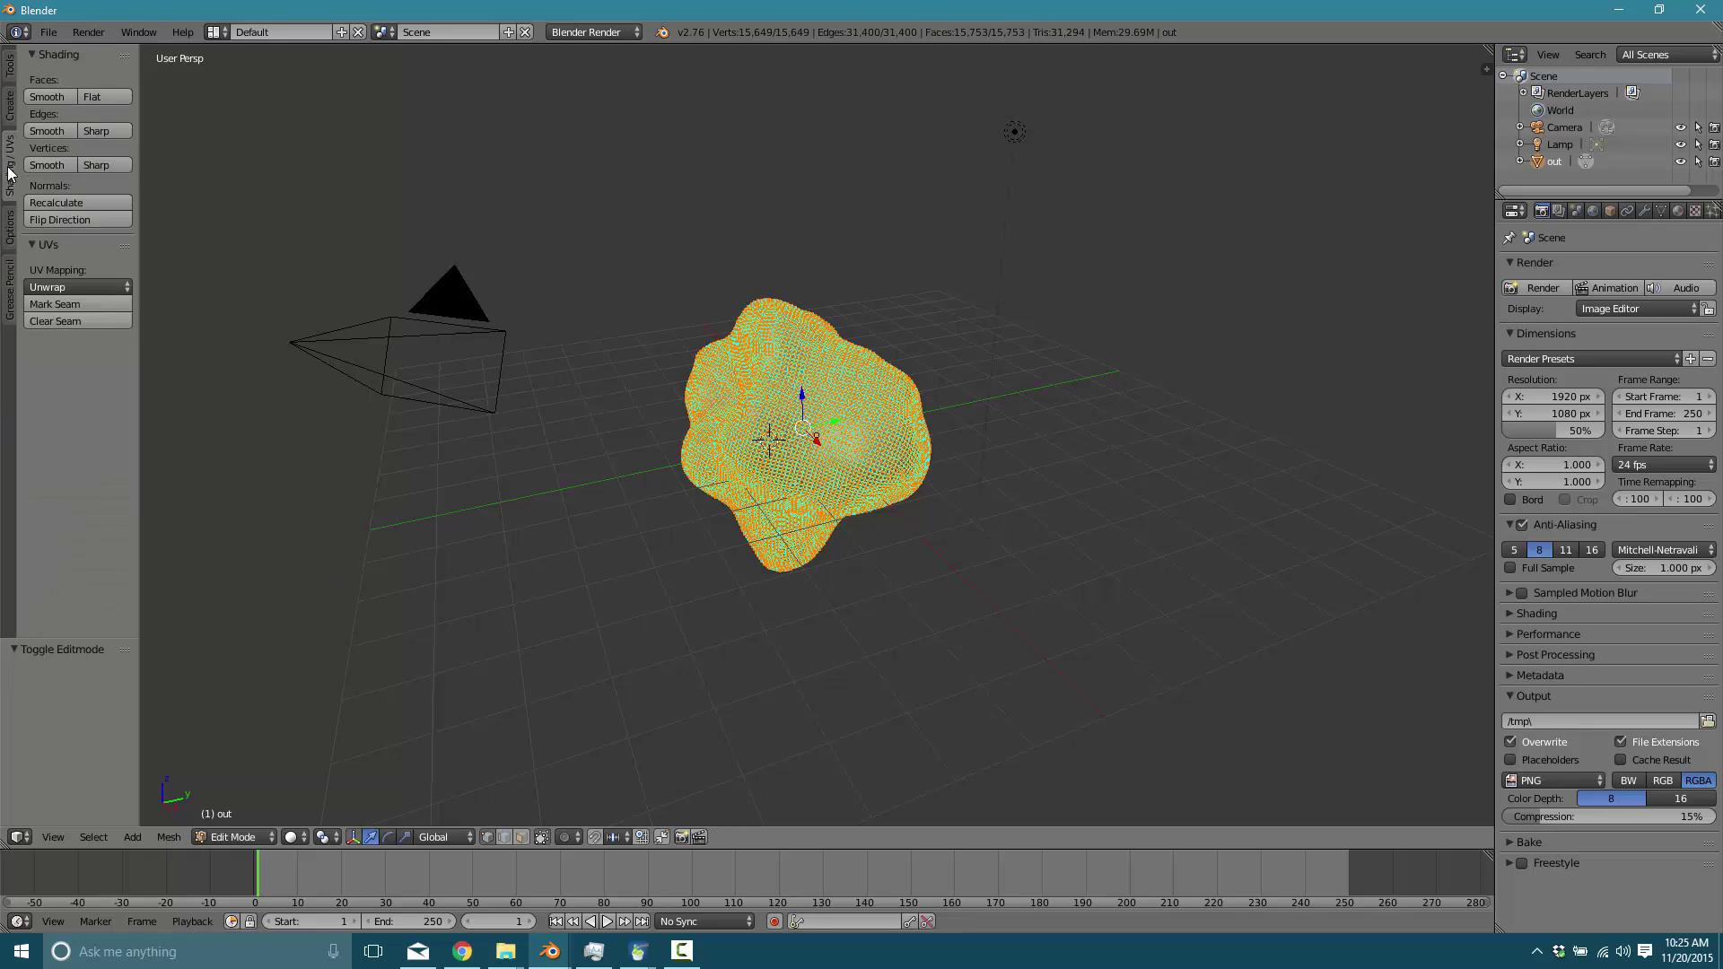
click(59, 99)
click(56, 159)
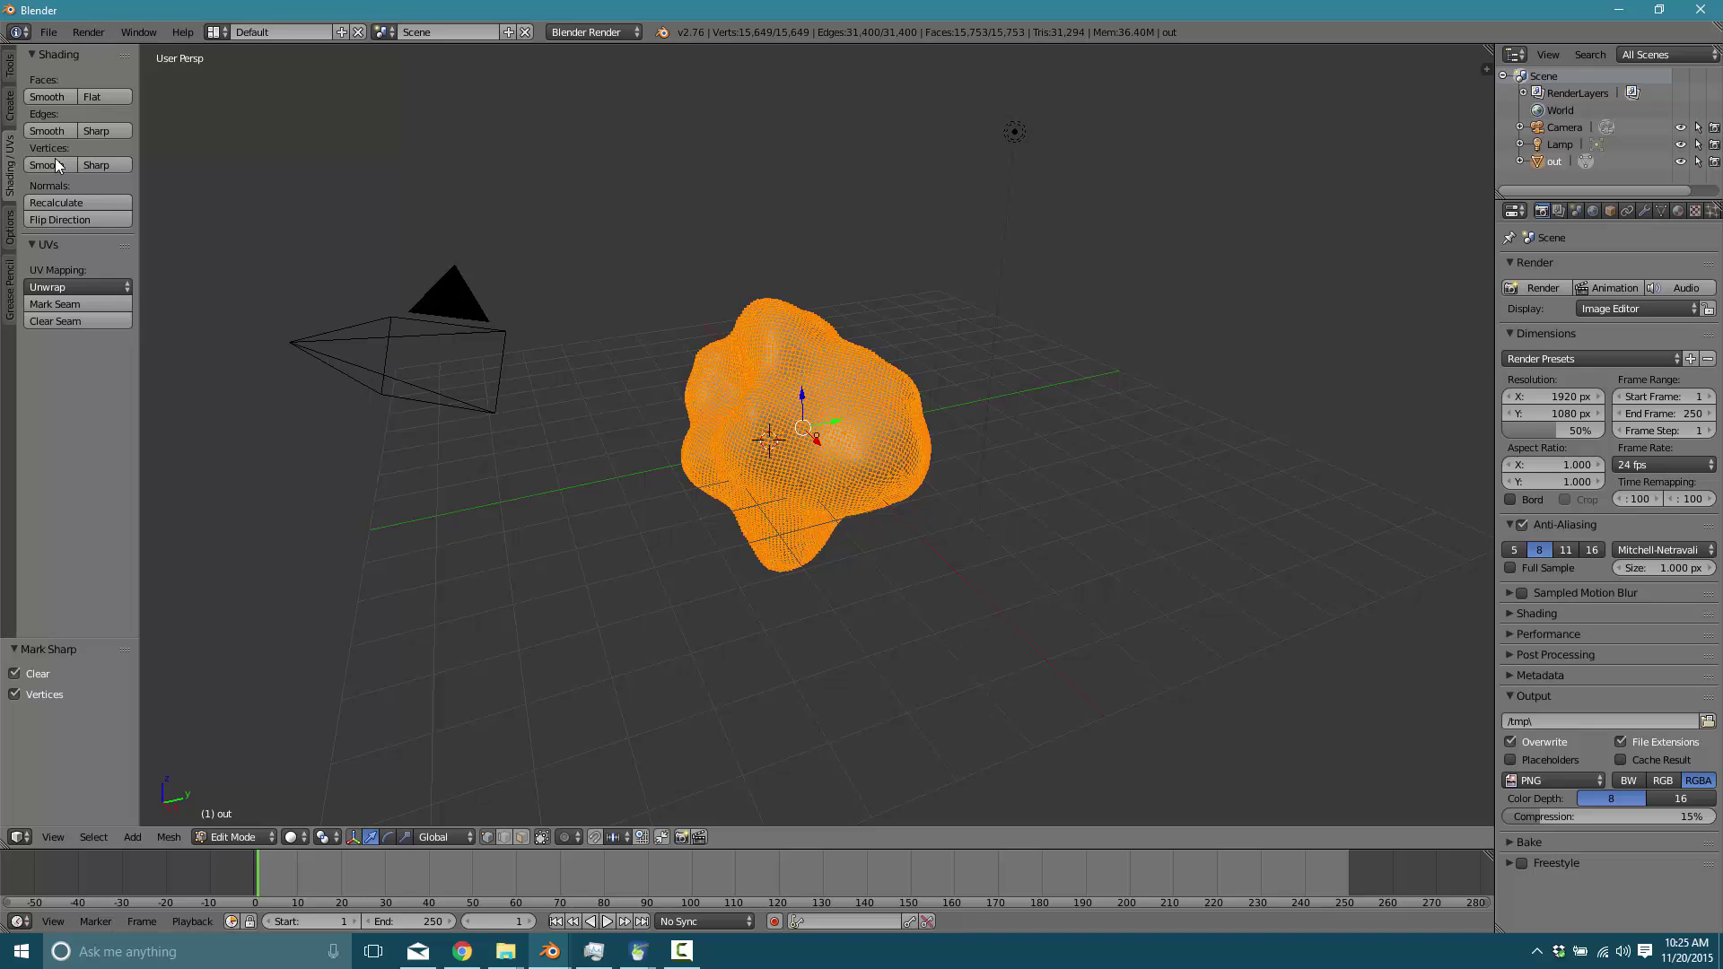
key(Tab)
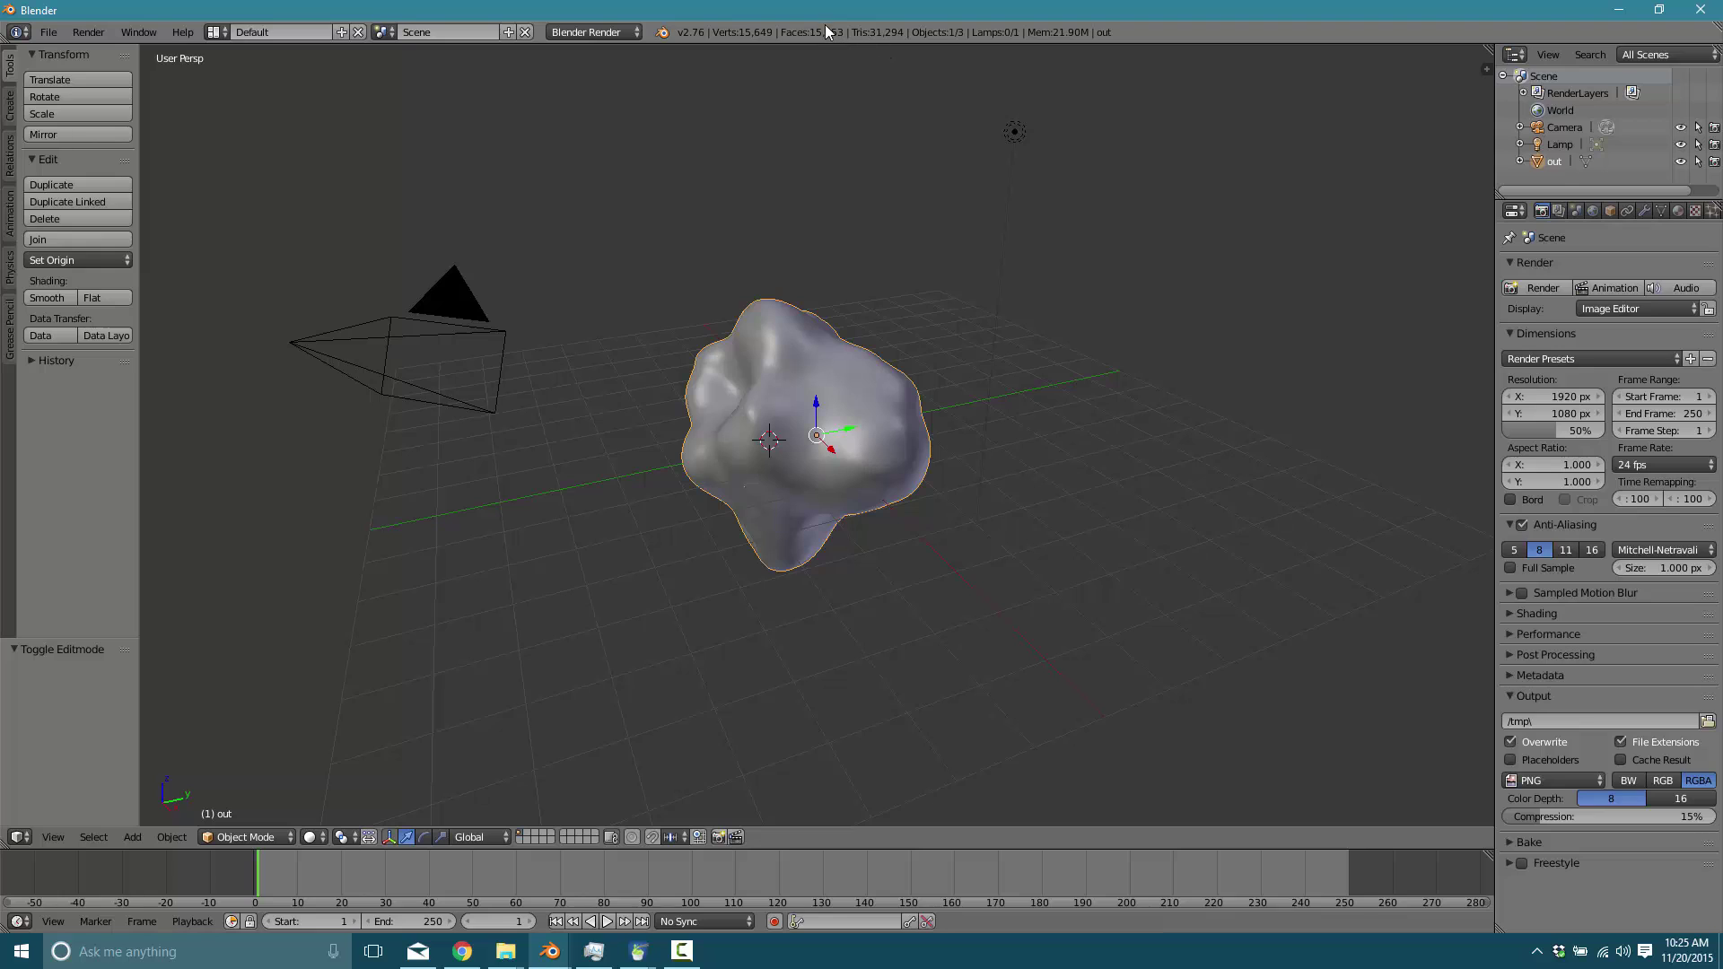
- Arrange the Blender windows of the high-poly sculpt and the retopologized mesh side by side
mouse_move(548, 949)
click(454, 884)
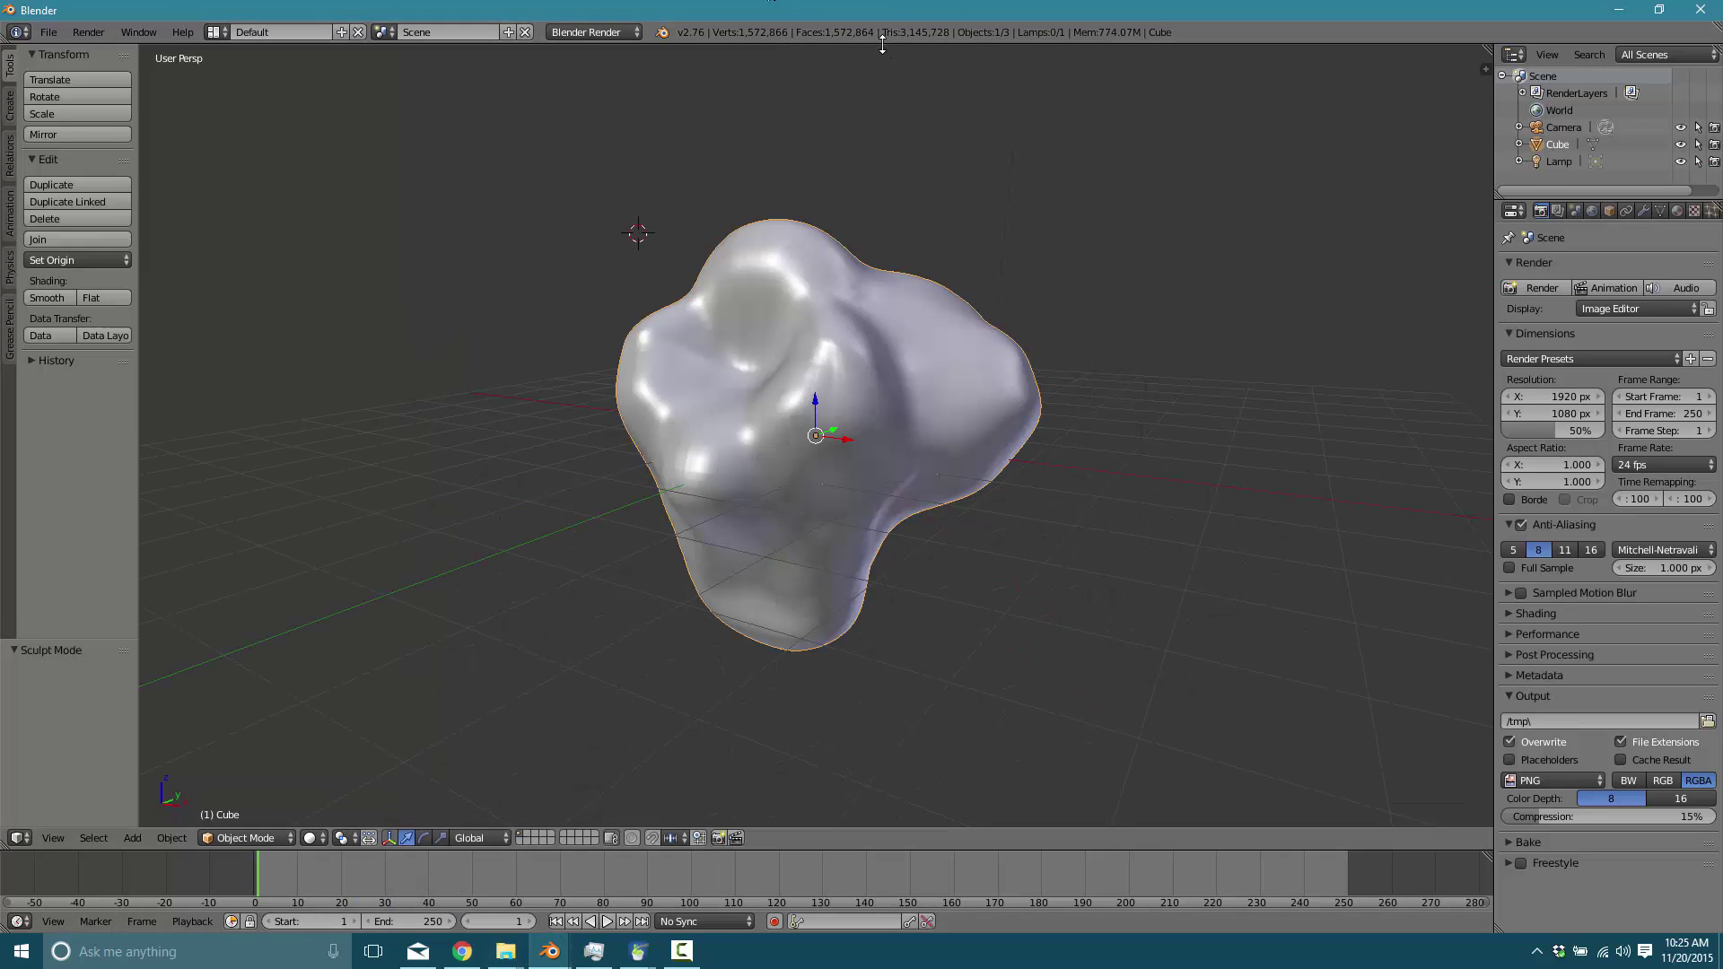
double_click(978, 11)
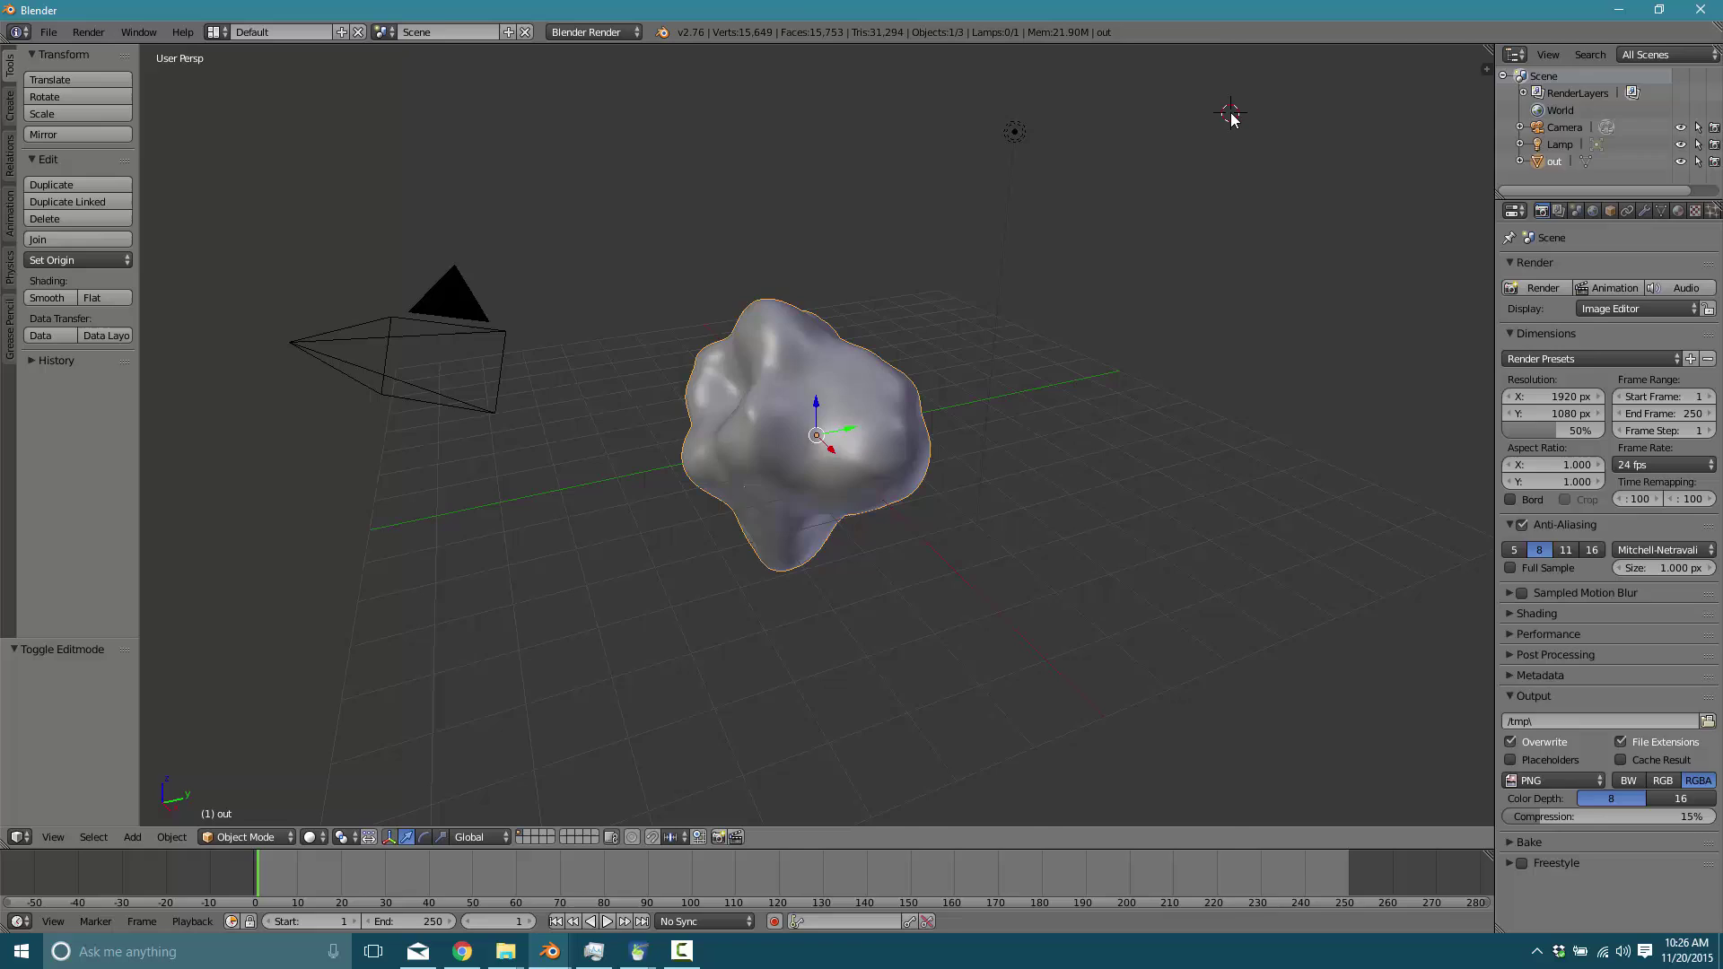
key(super+Right)
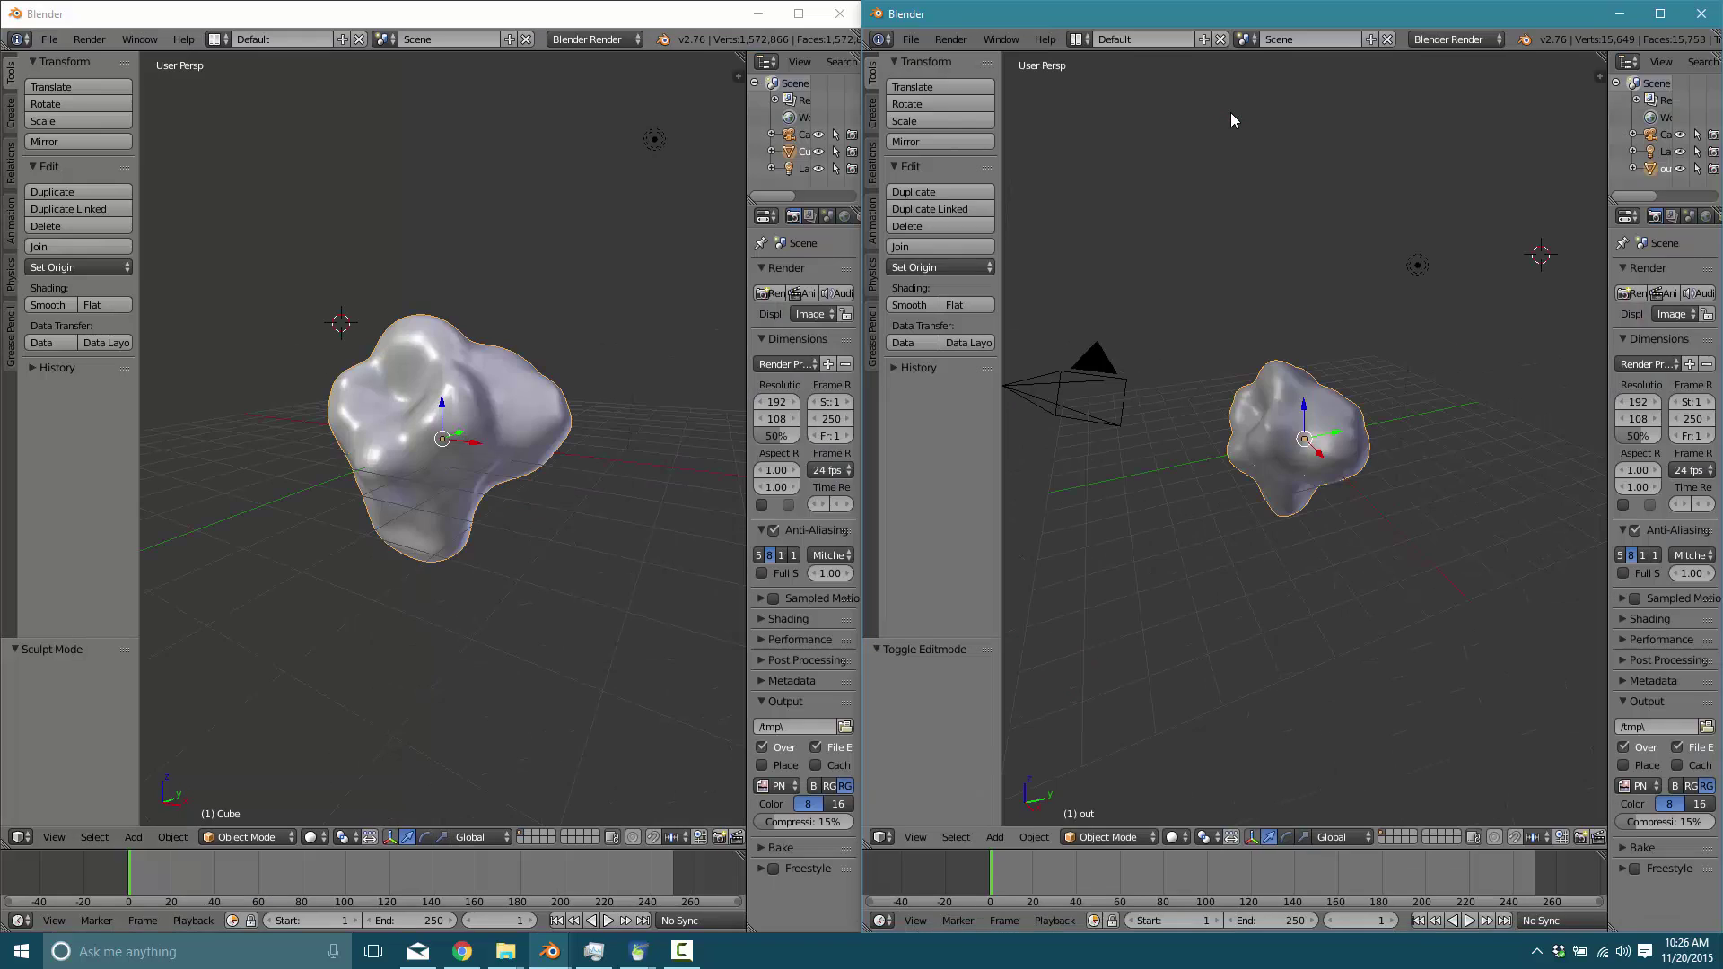
- Move the high-poly sculpt up about 1.01 units along the Z axis
key(g)
key(z)
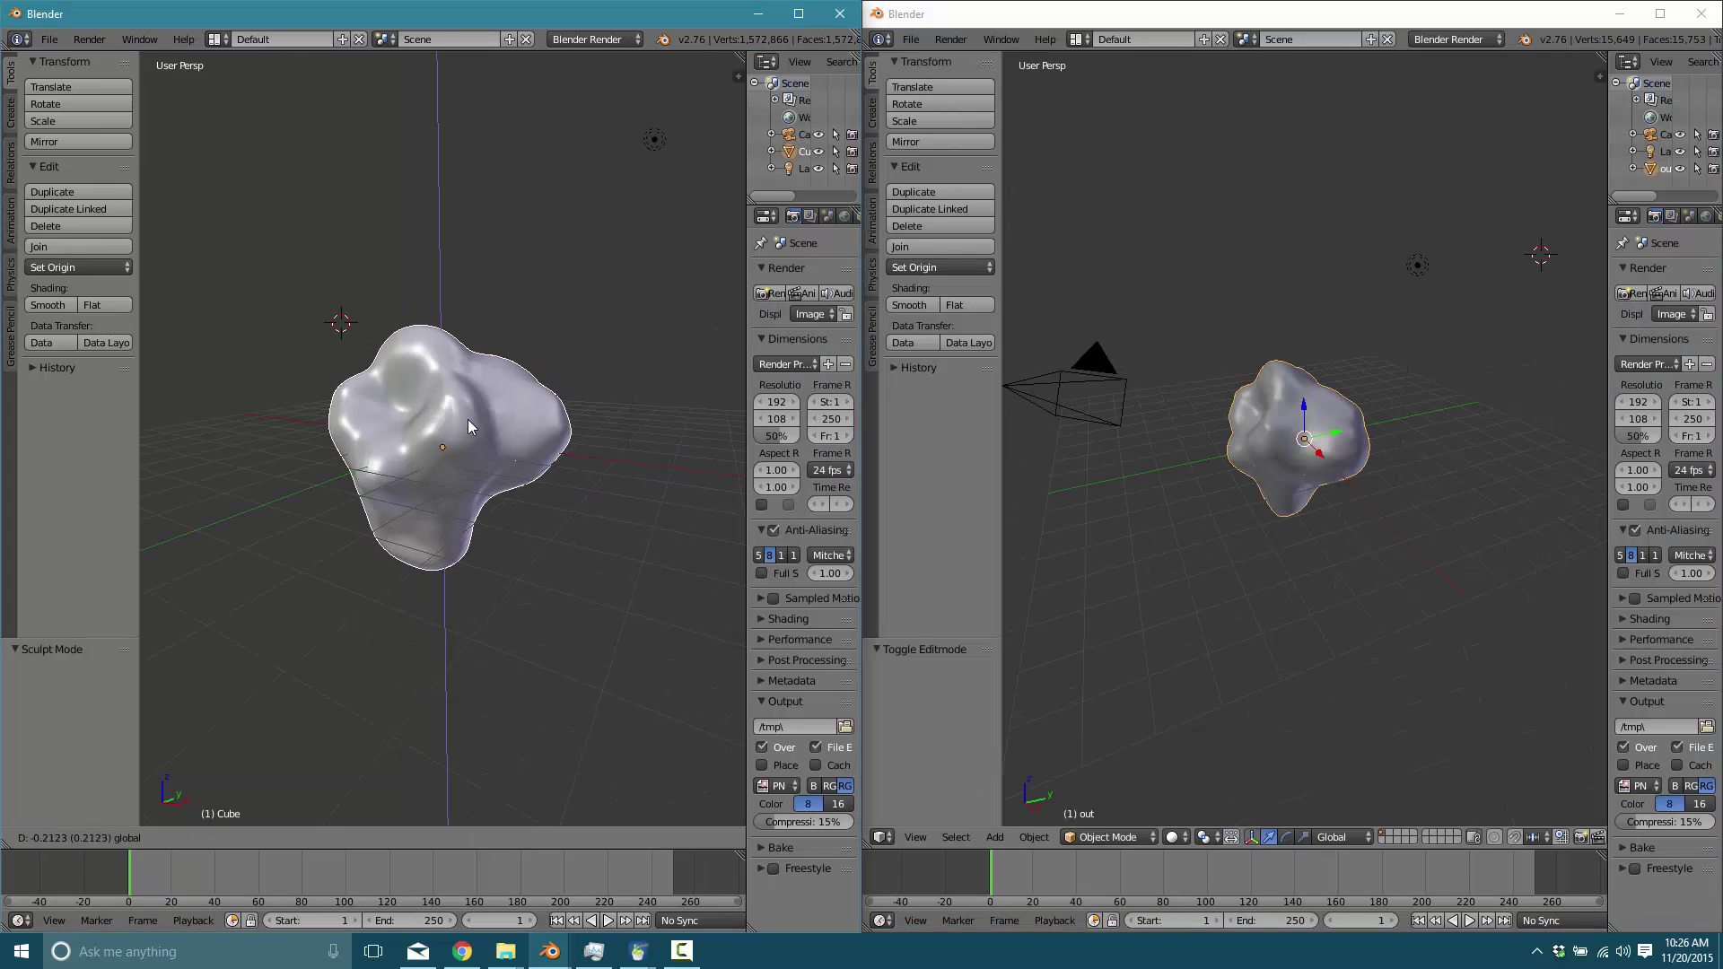
click(472, 386)
middle_drag(471, 386, 551, 422)
- Widen the properties area, hide the tool shelf and enable the Wire display for the retopologized mesh
middle_drag(1204, 454, 1355, 444)
scroll(1267, 472, up, 6)
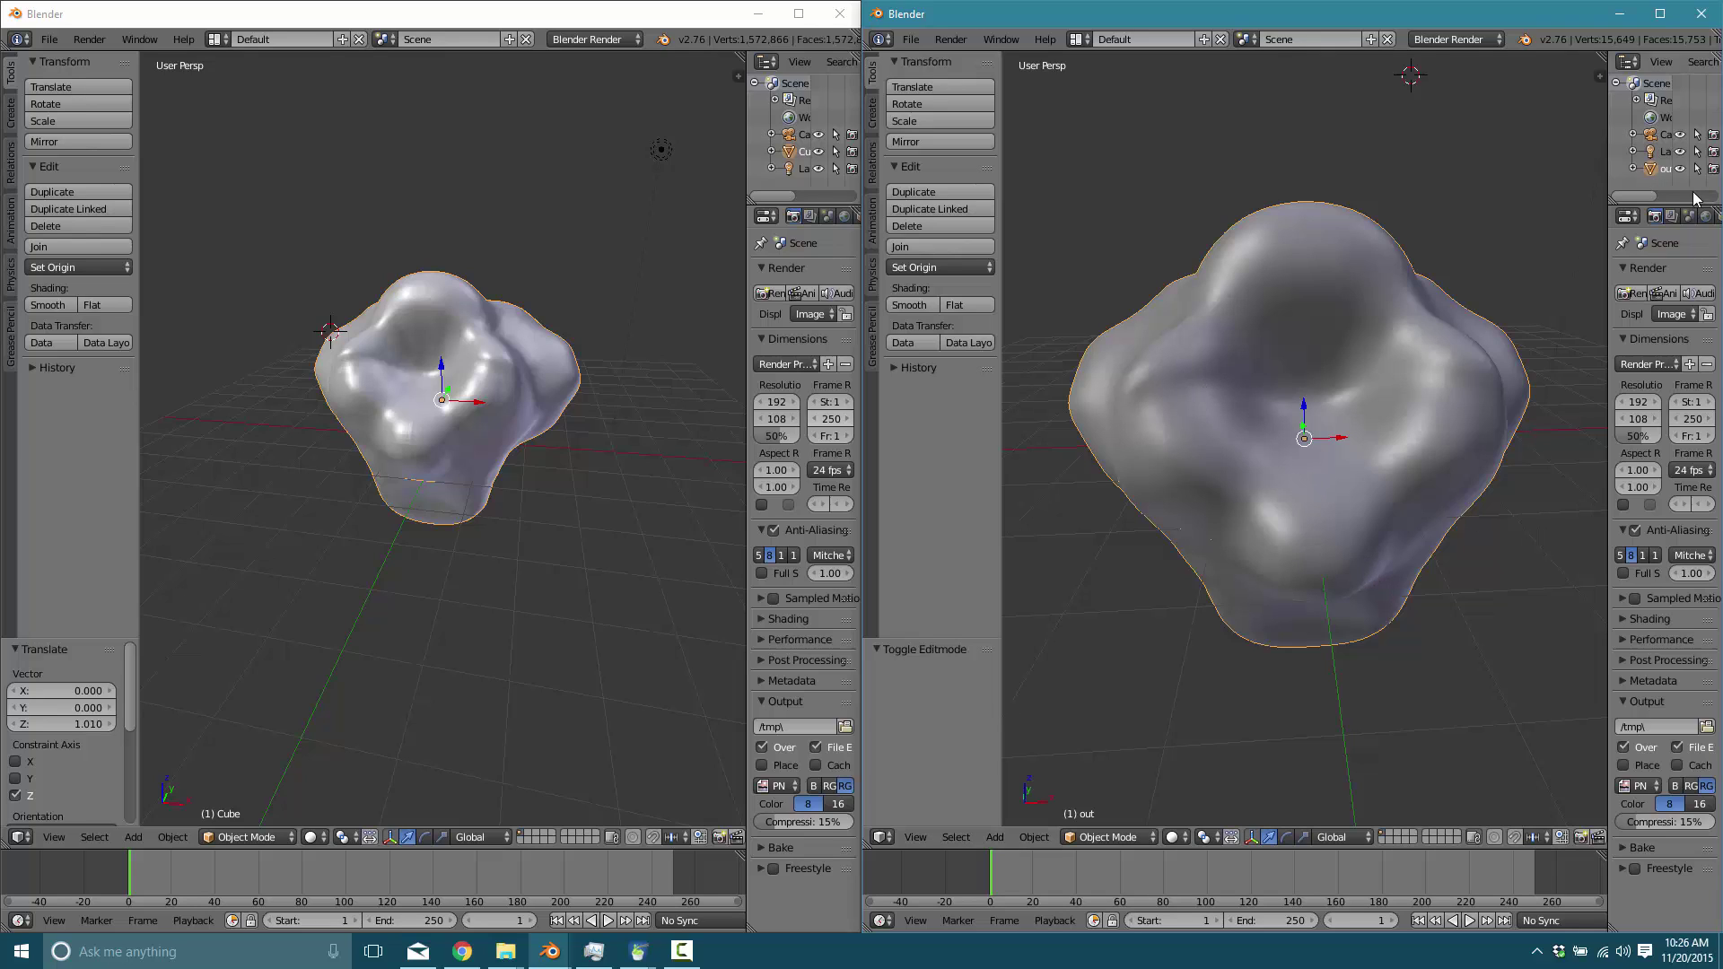
drag(1604, 223, 1535, 224)
key(t)
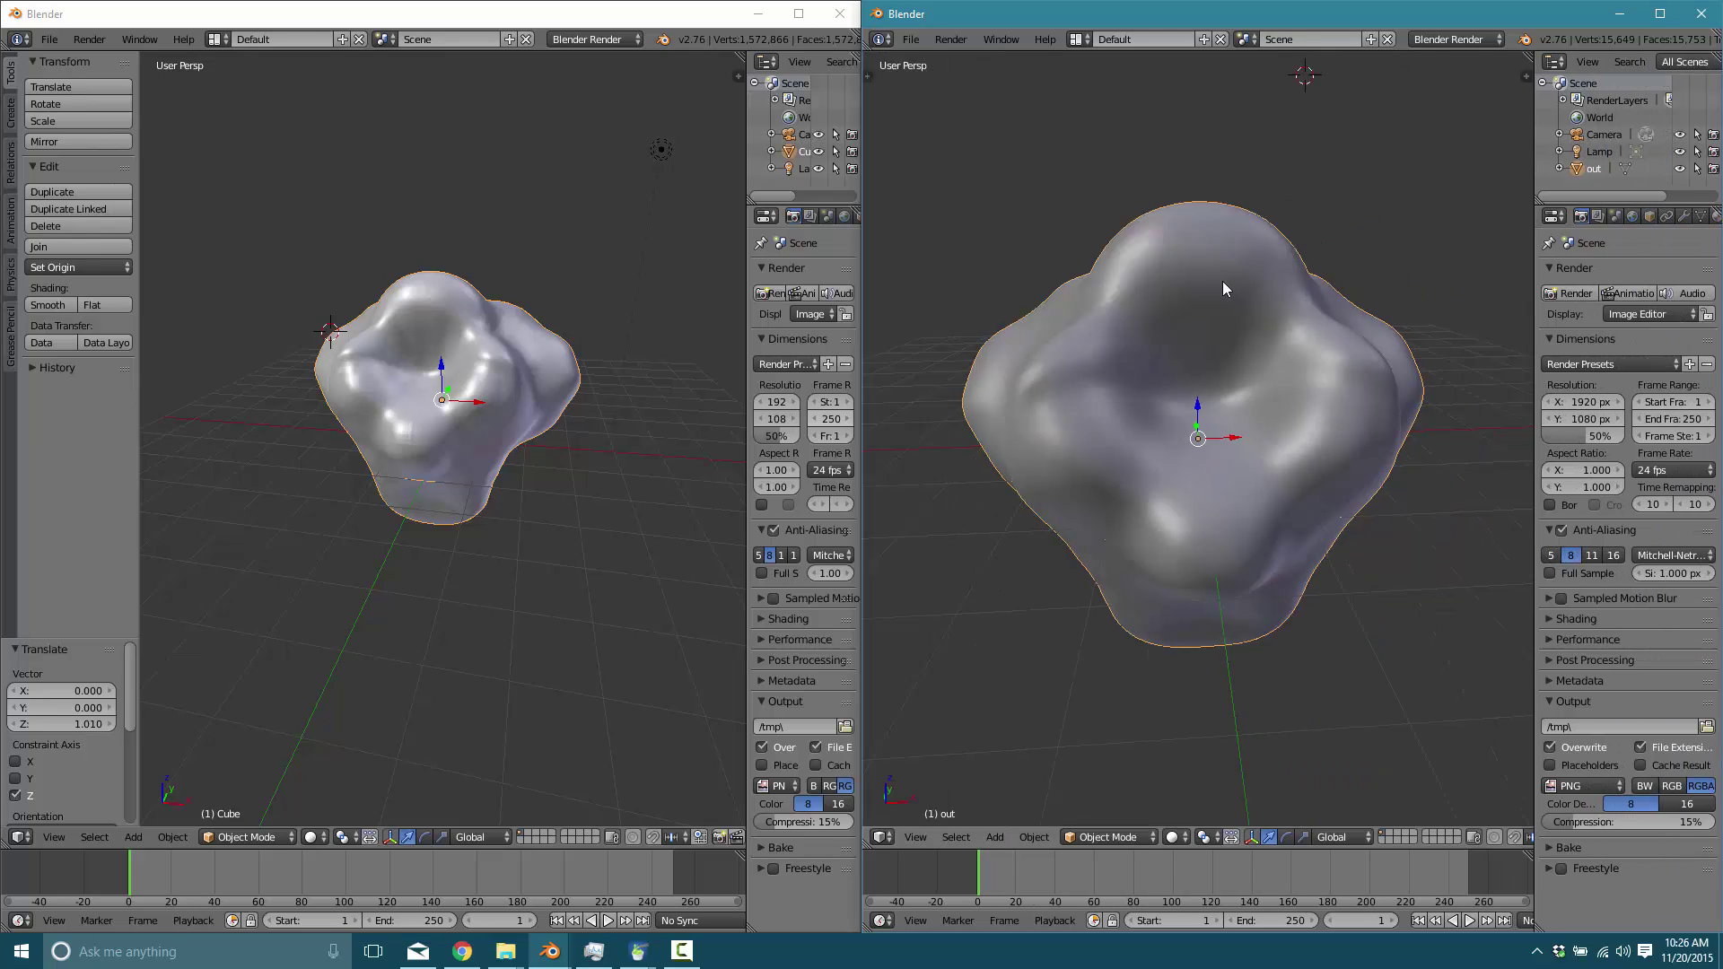
click(1650, 216)
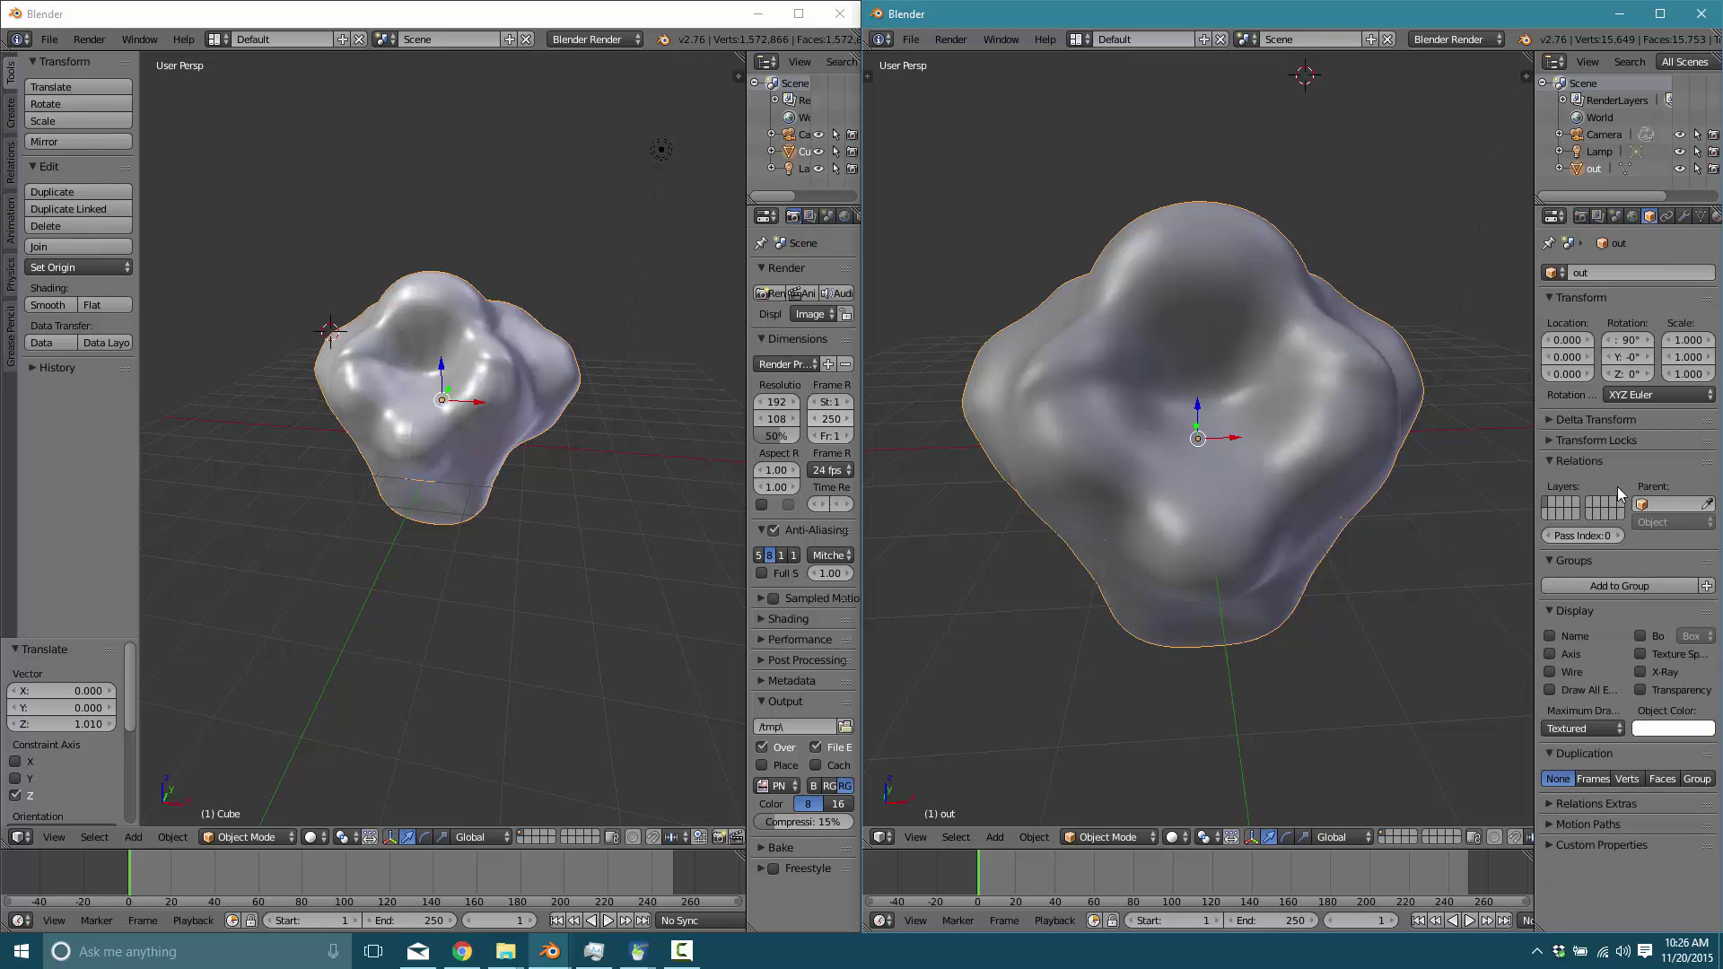
click(1550, 671)
- Examine the quad topology of the retopologized mesh from several sides in Object Mode and Edit Mode
middle_drag(1316, 516, 1281, 562)
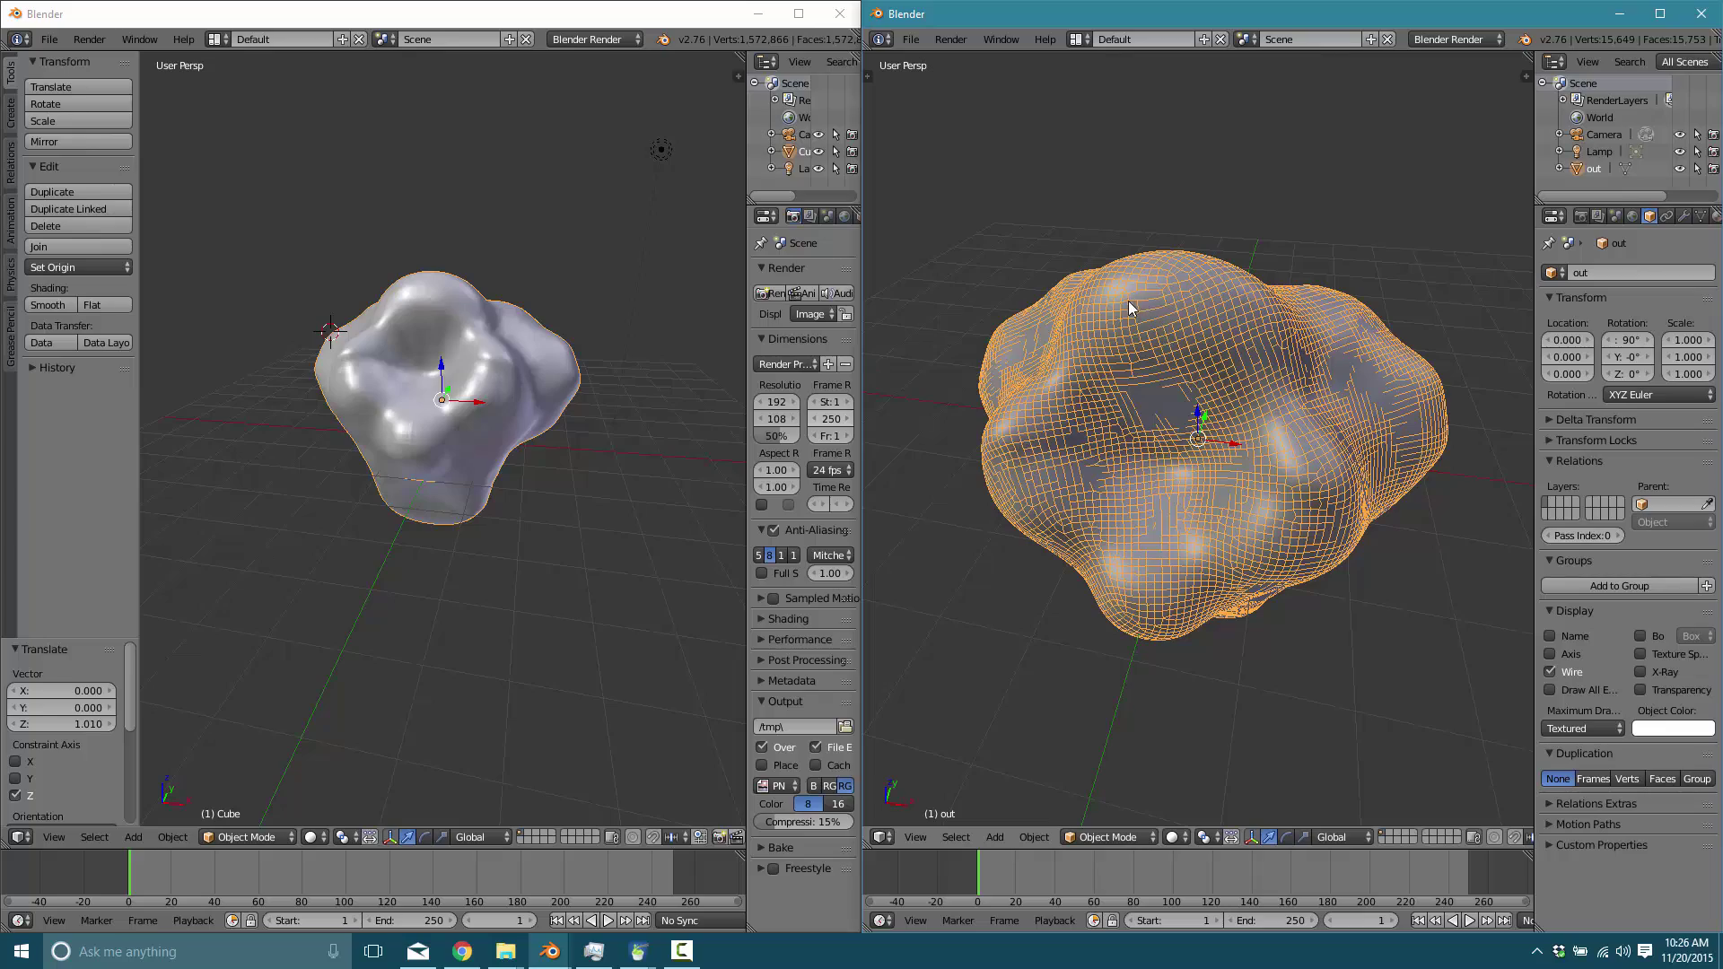
scroll(1158, 310, up, 5)
scroll(1153, 282, down, 4)
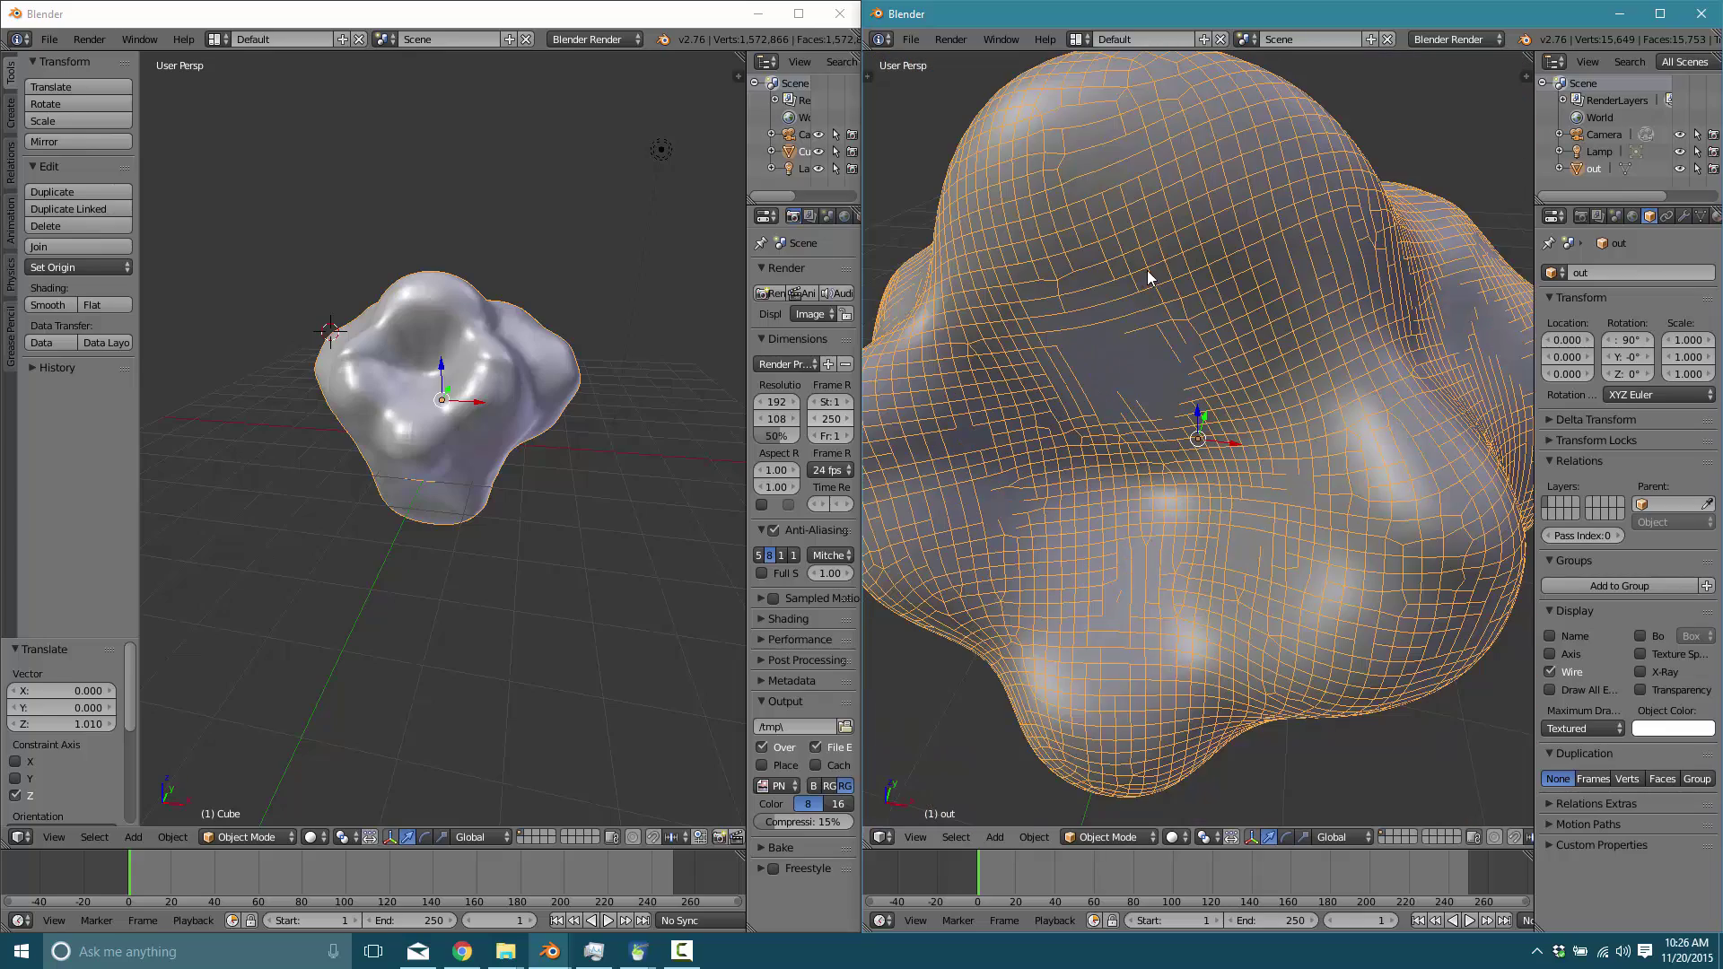
scroll(1153, 287, up, 2)
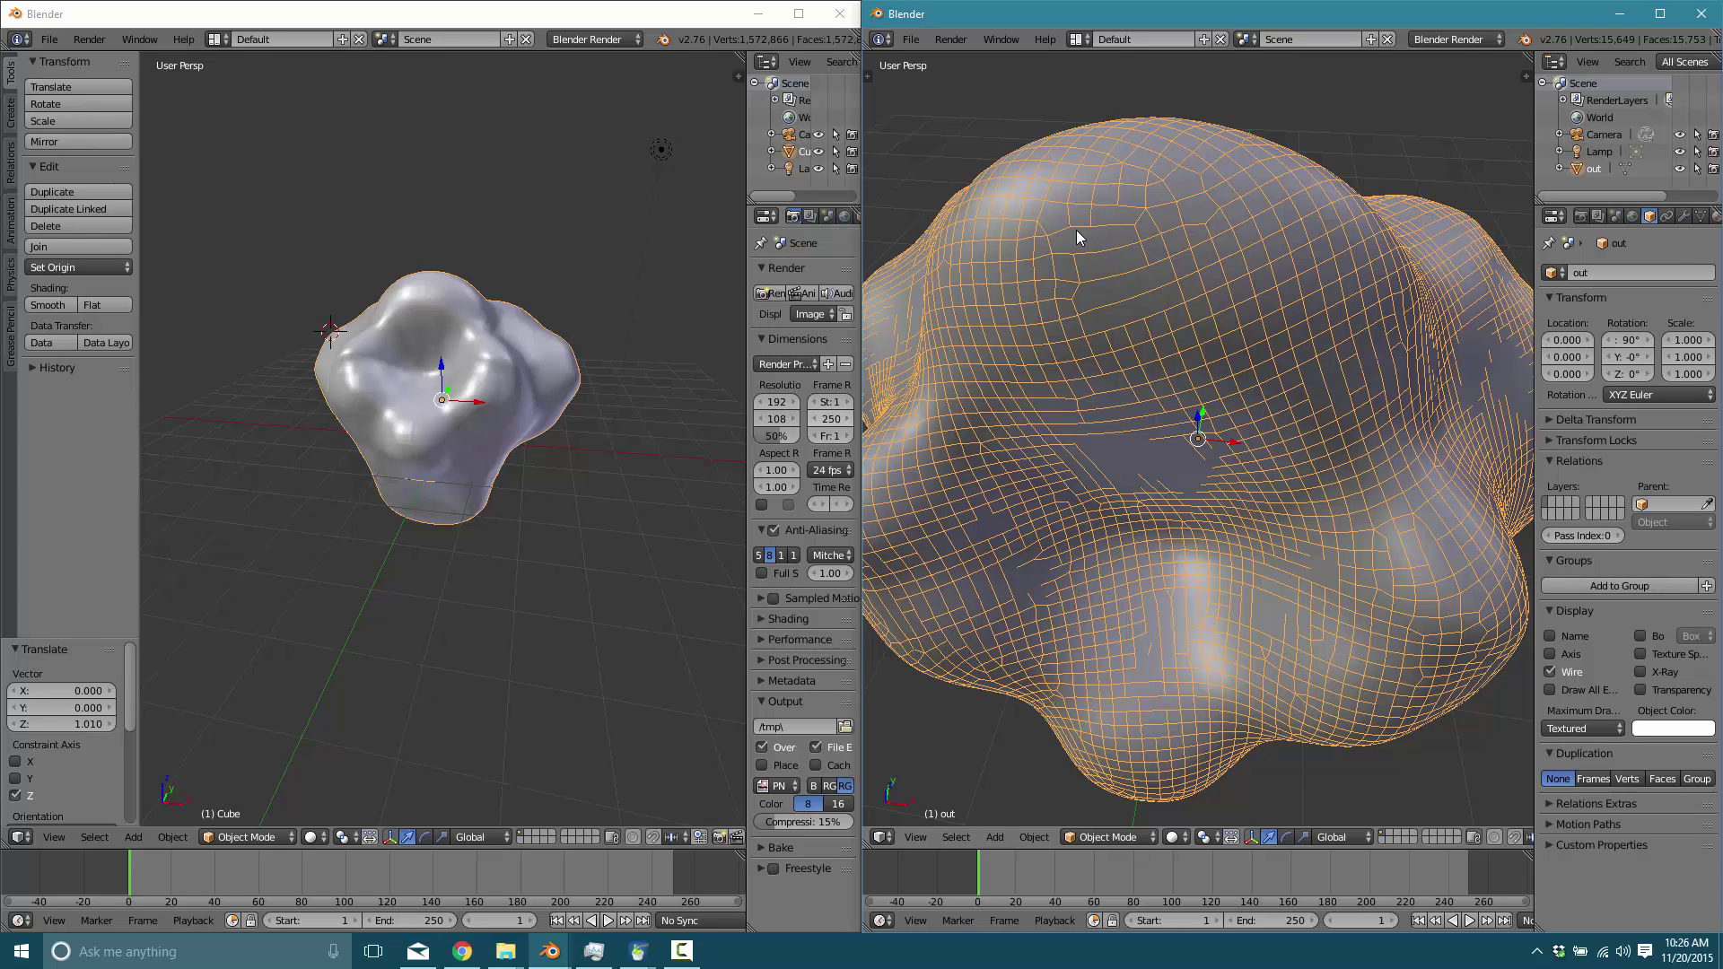
key(Tab)
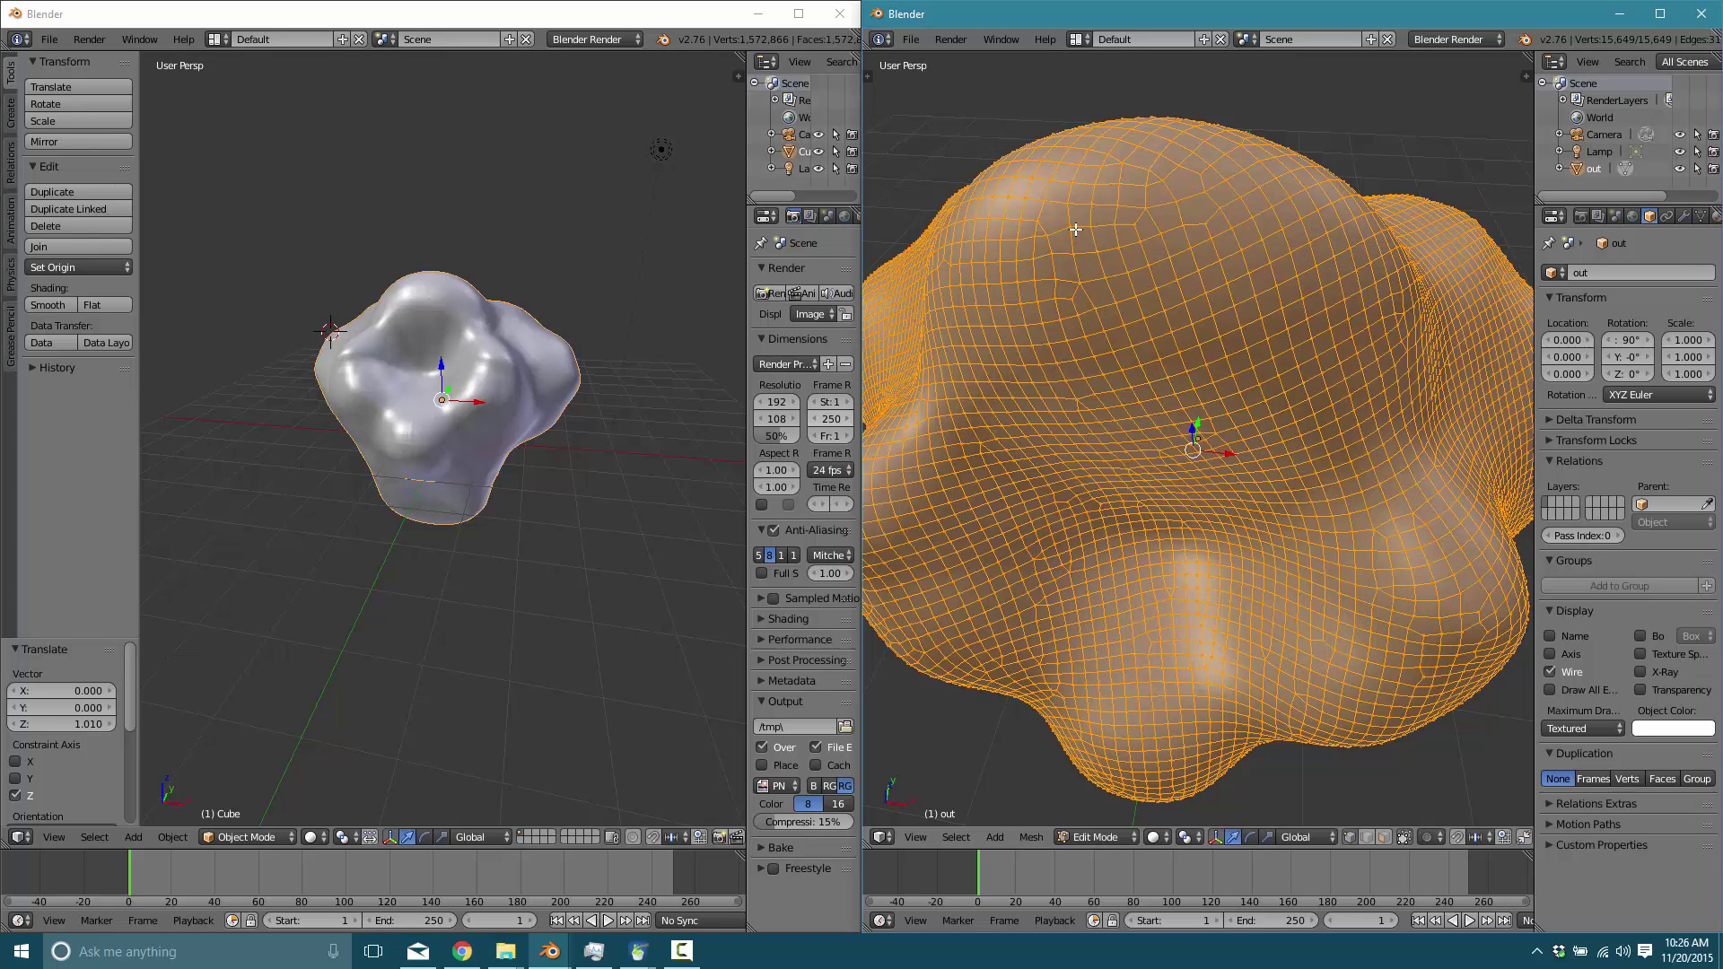
middle_drag(1158, 307, 1204, 254)
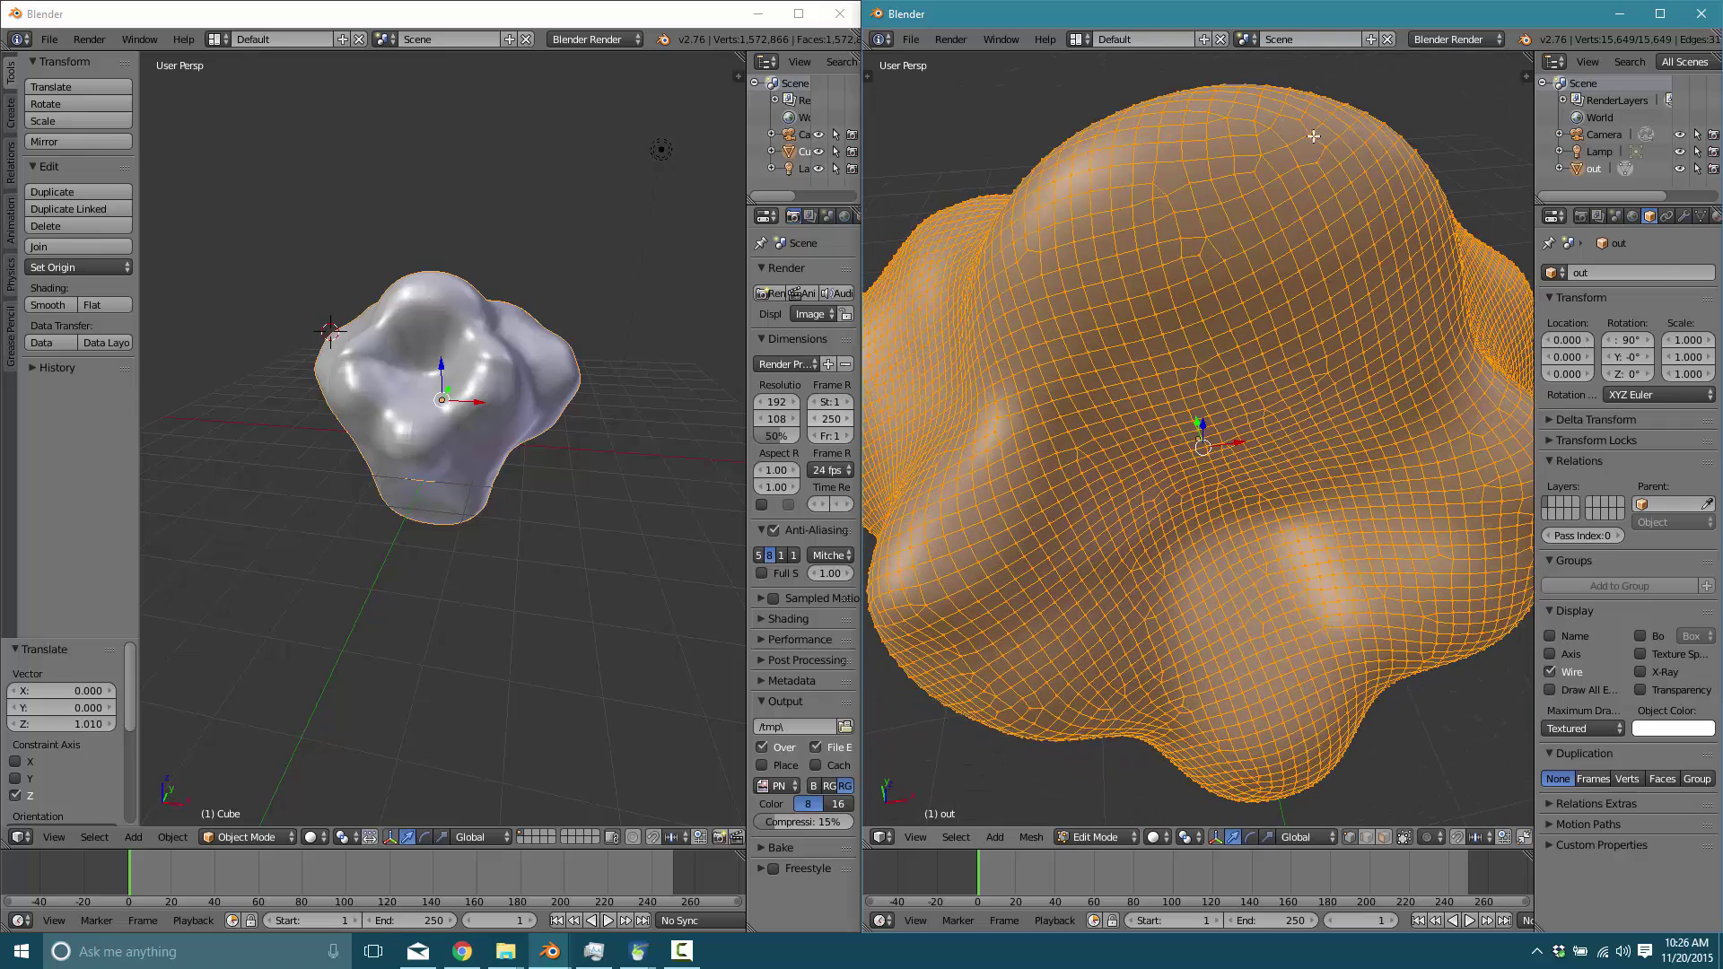
middle_drag(1281, 277, 1260, 324)
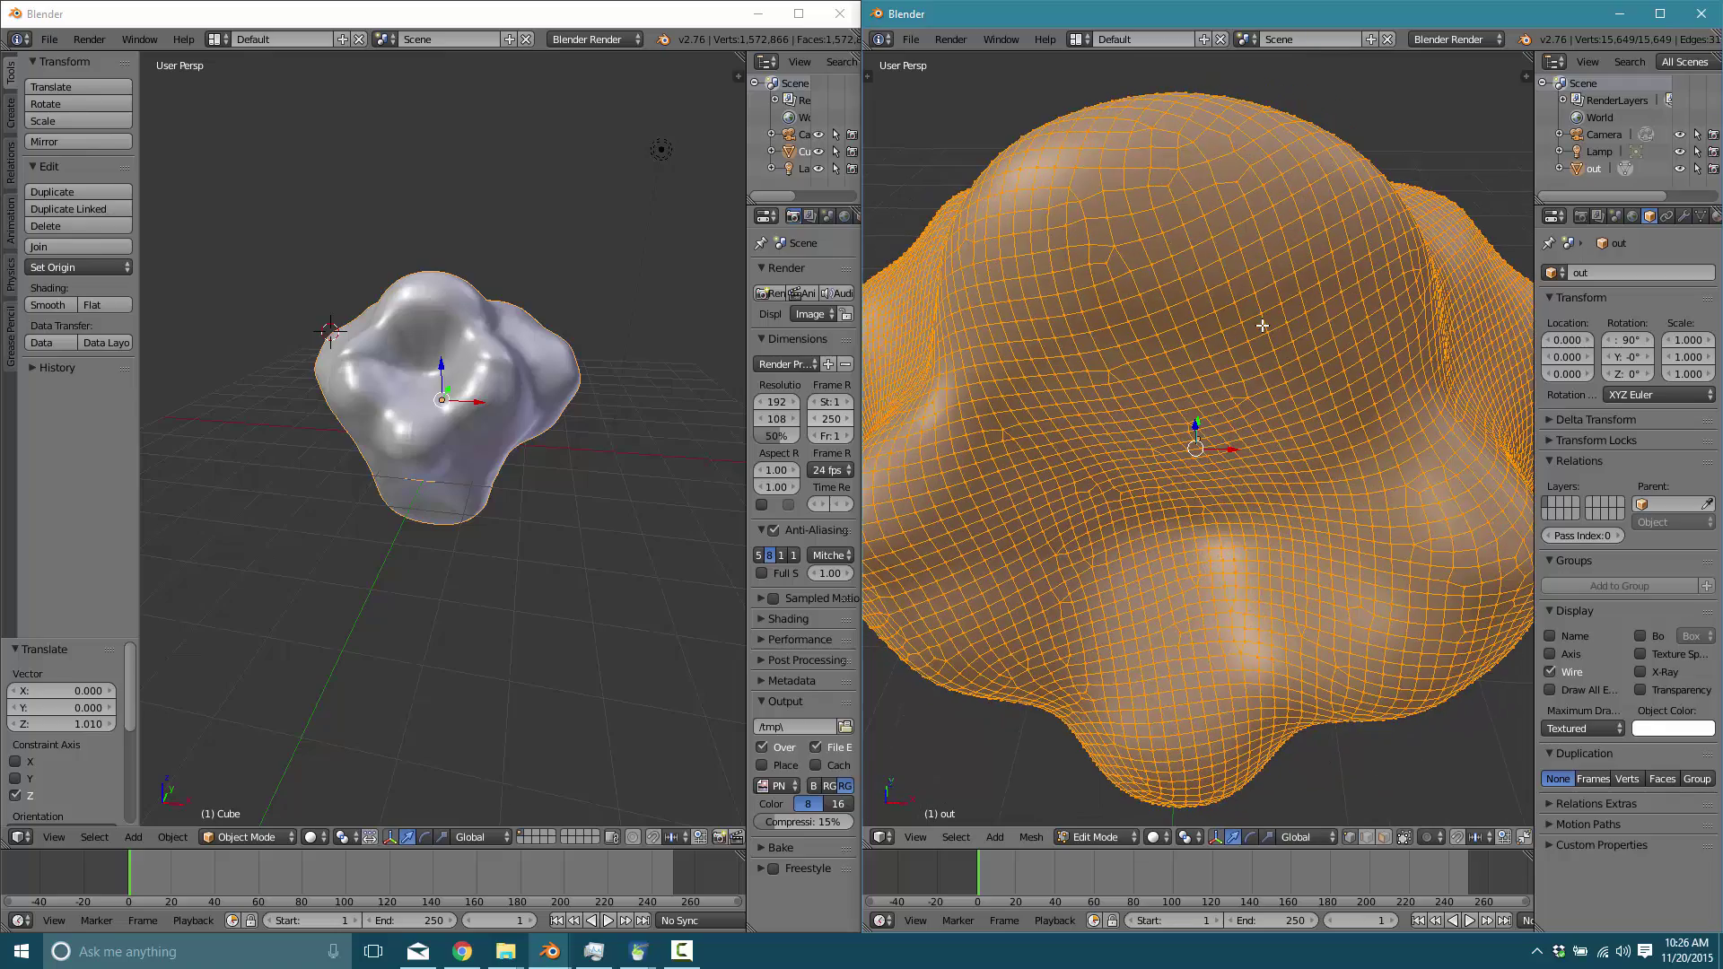
middle_drag(1160, 431, 1297, 164)
scroll(1167, 377, down, 4)
scroll(1211, 400, up, 6)
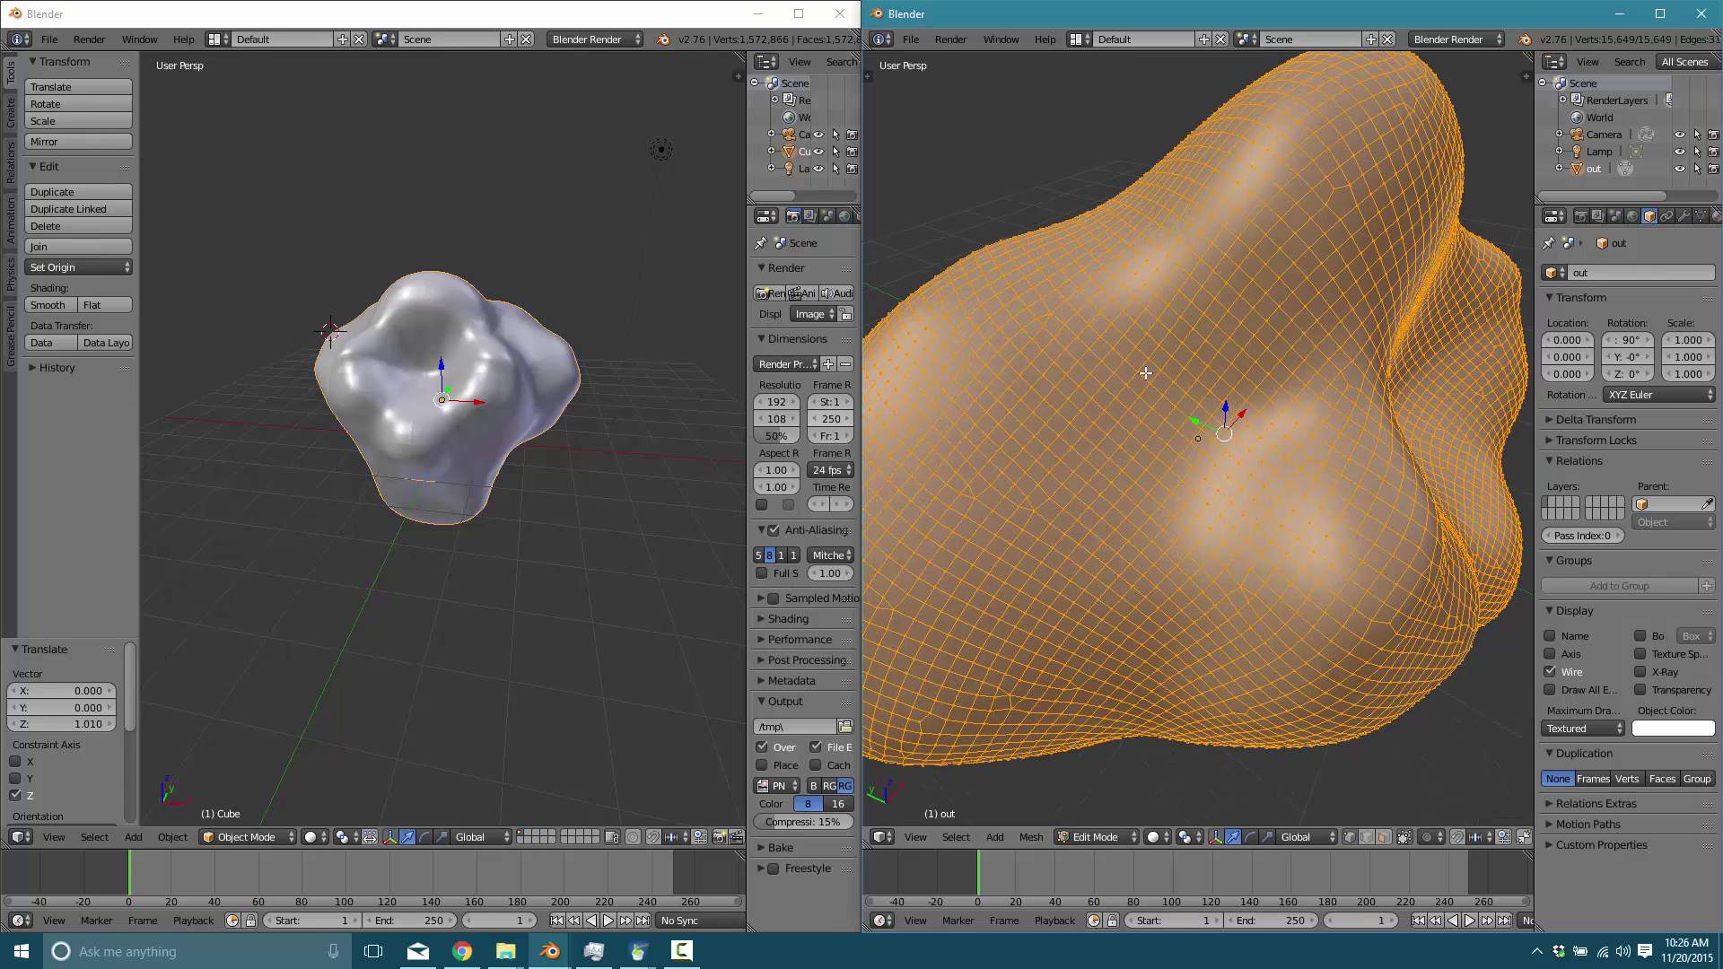
- Select individual vertices around the irregular faces on the mesh's upper bulge to inspect the topology there
right_click(1338, 204)
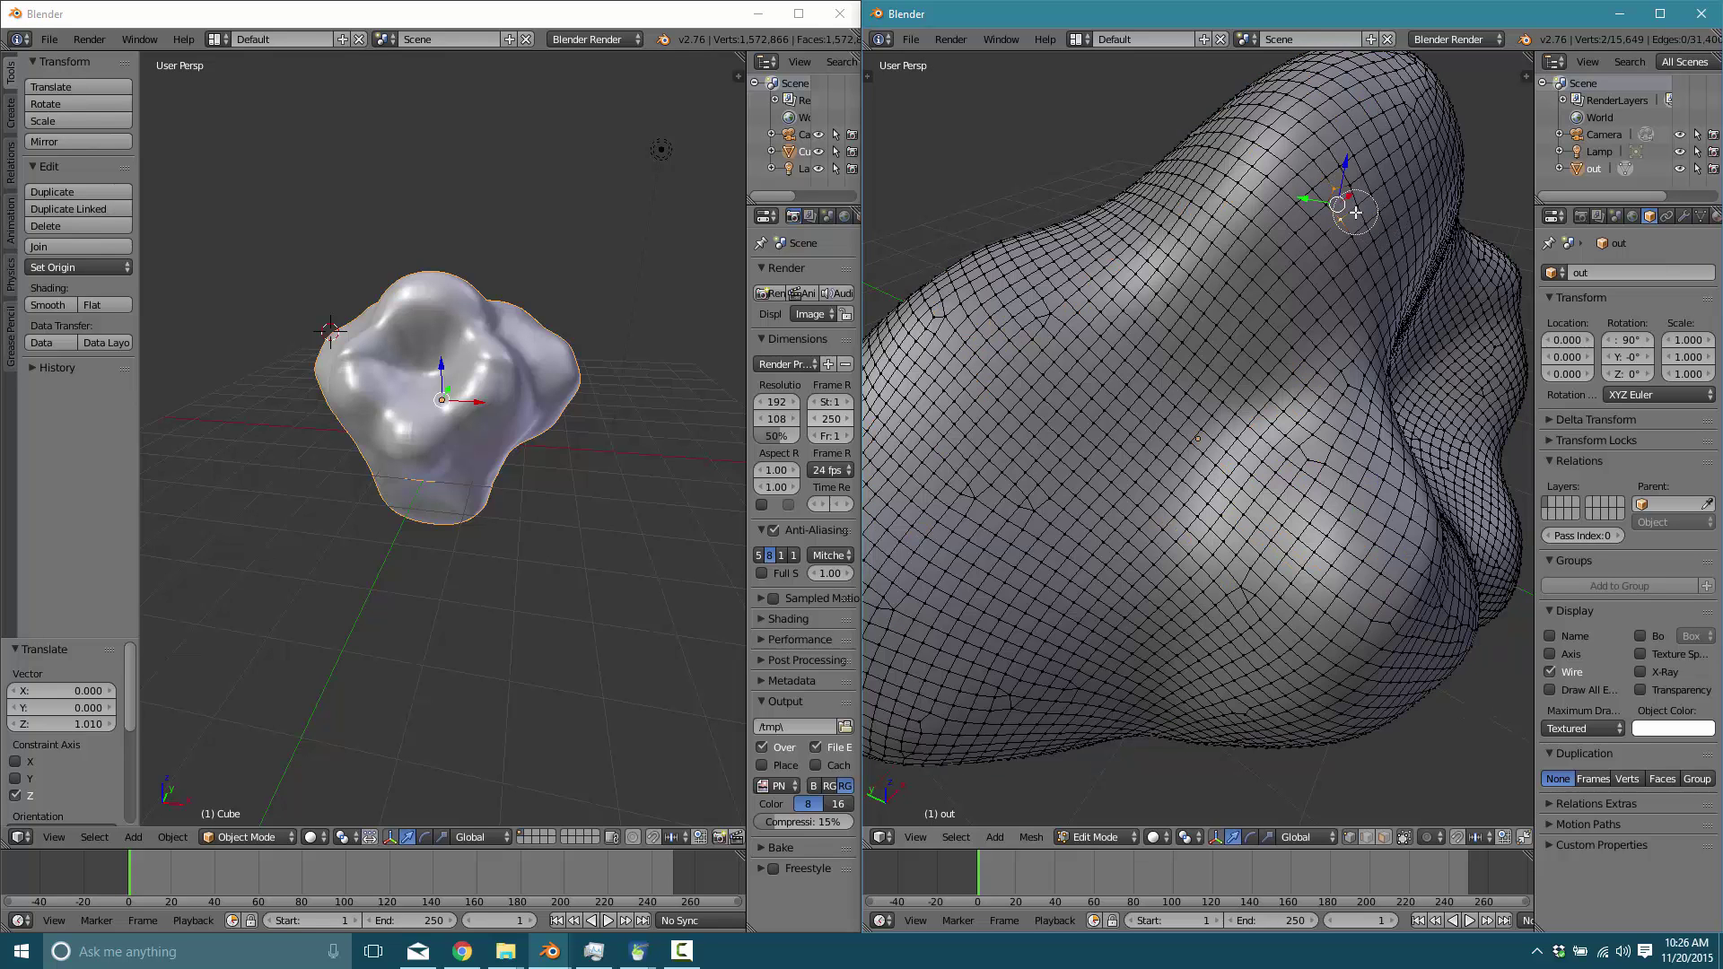
drag(1337, 201, 1346, 196)
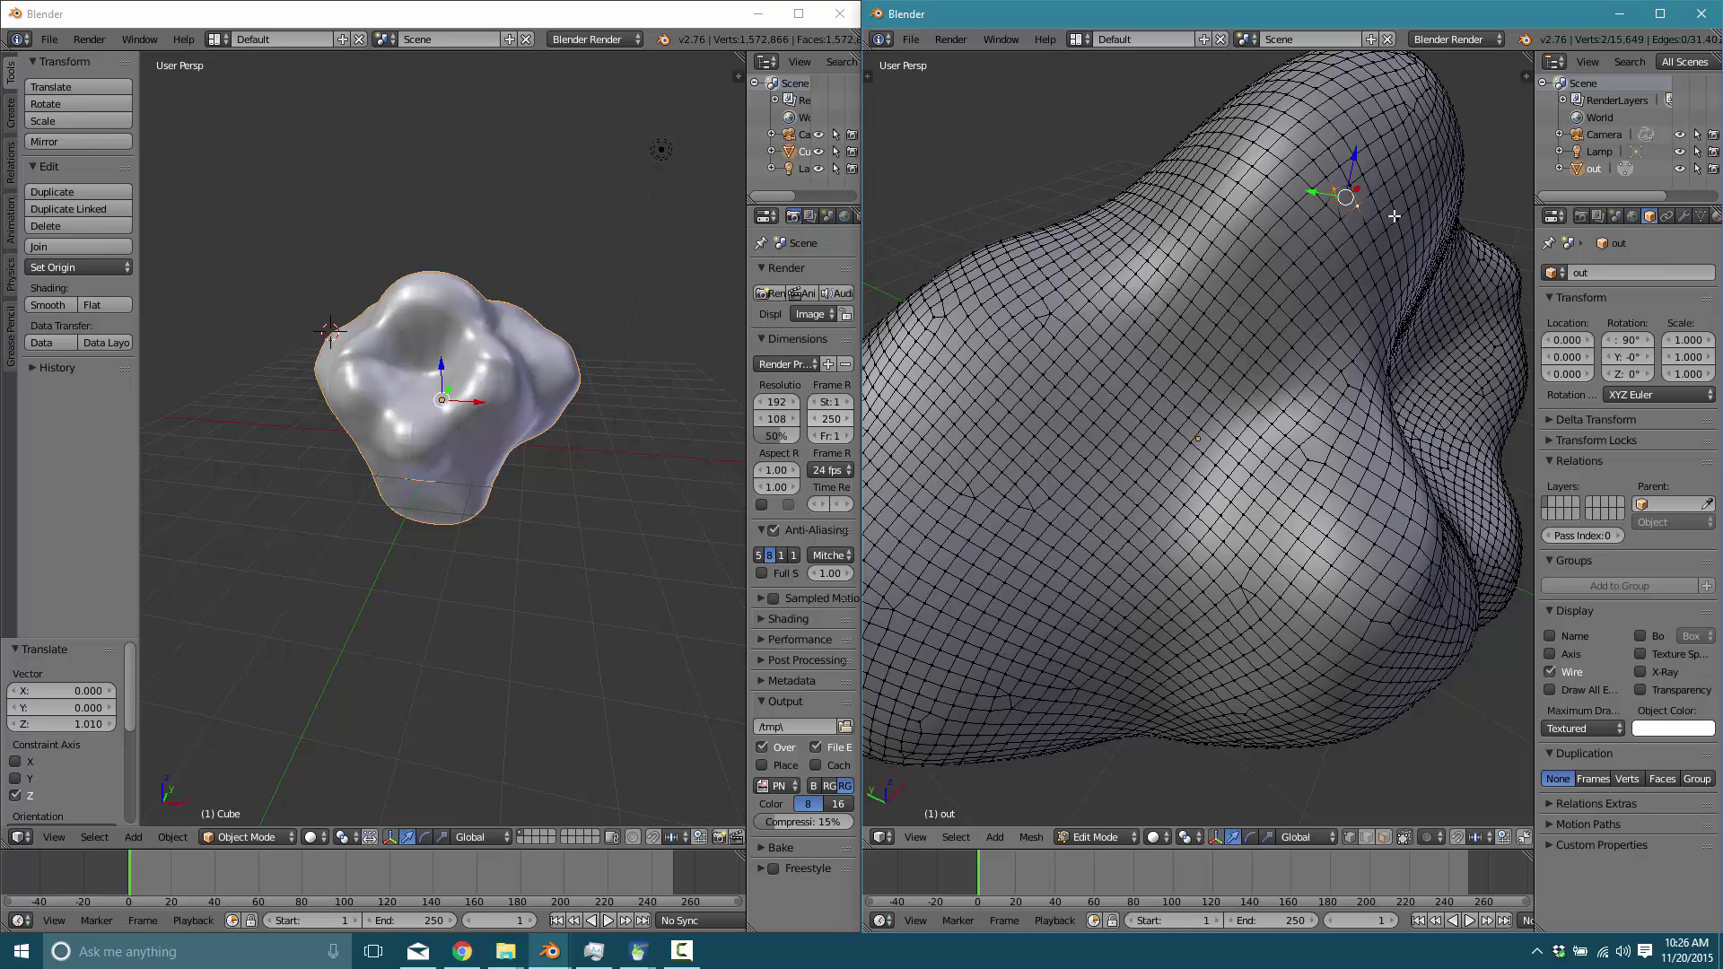
middle_drag(1343, 266, 1304, 270)
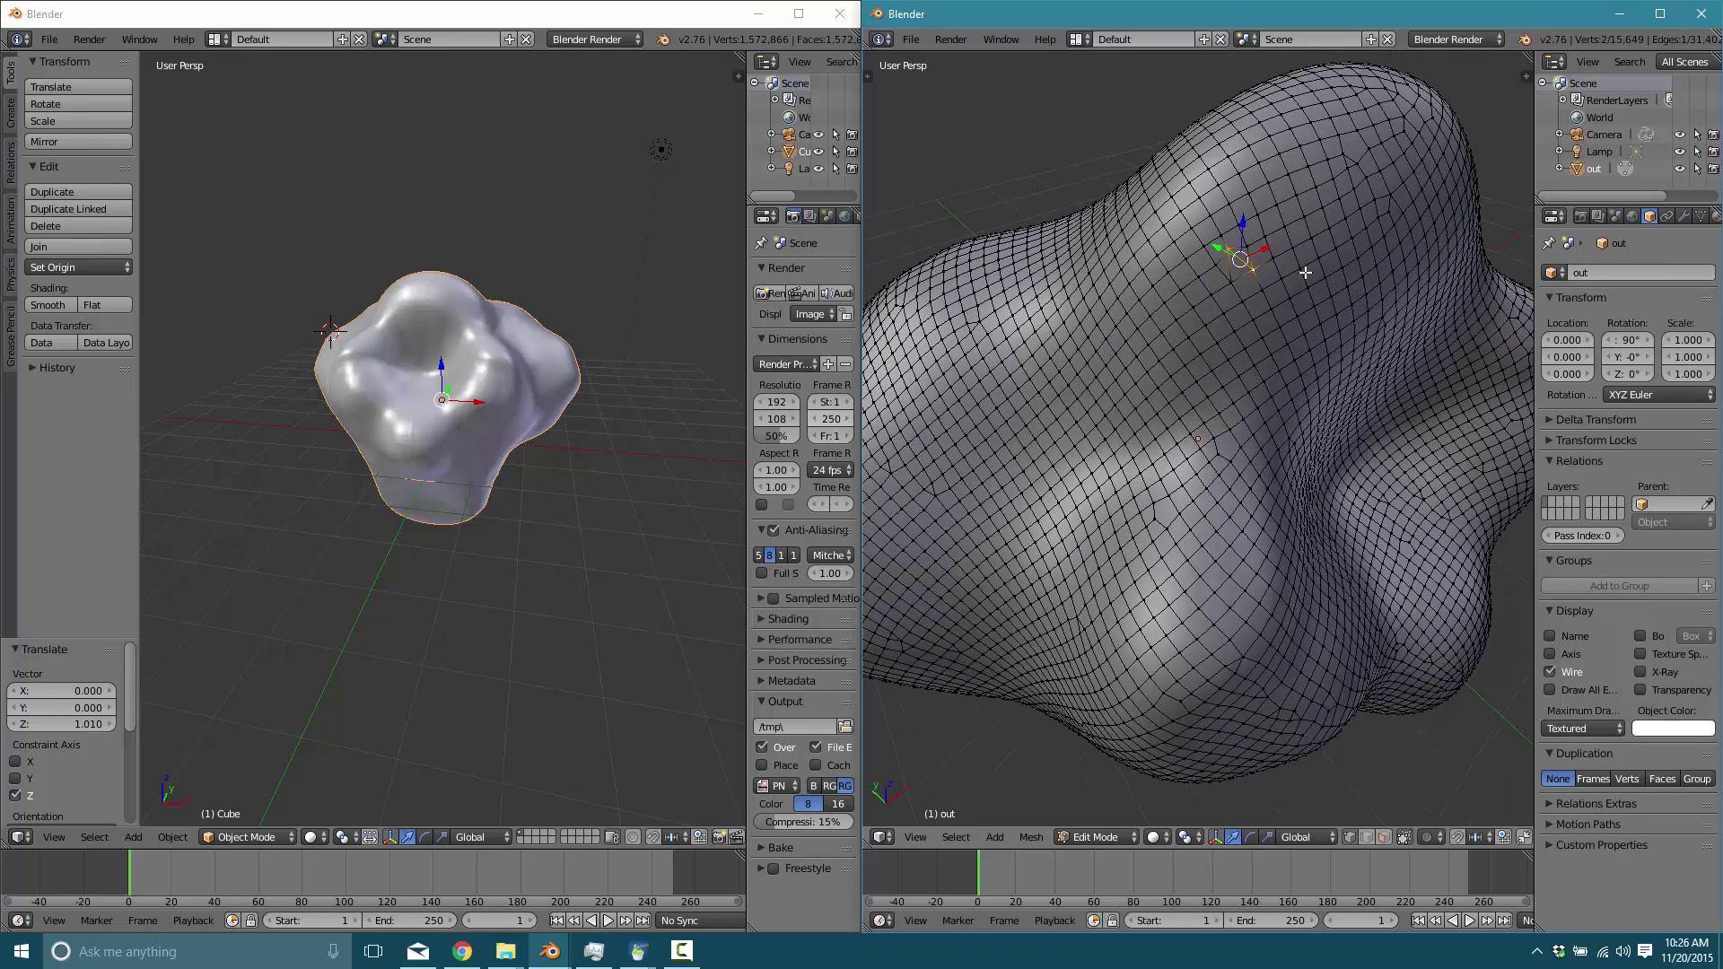
right_click(1207, 297)
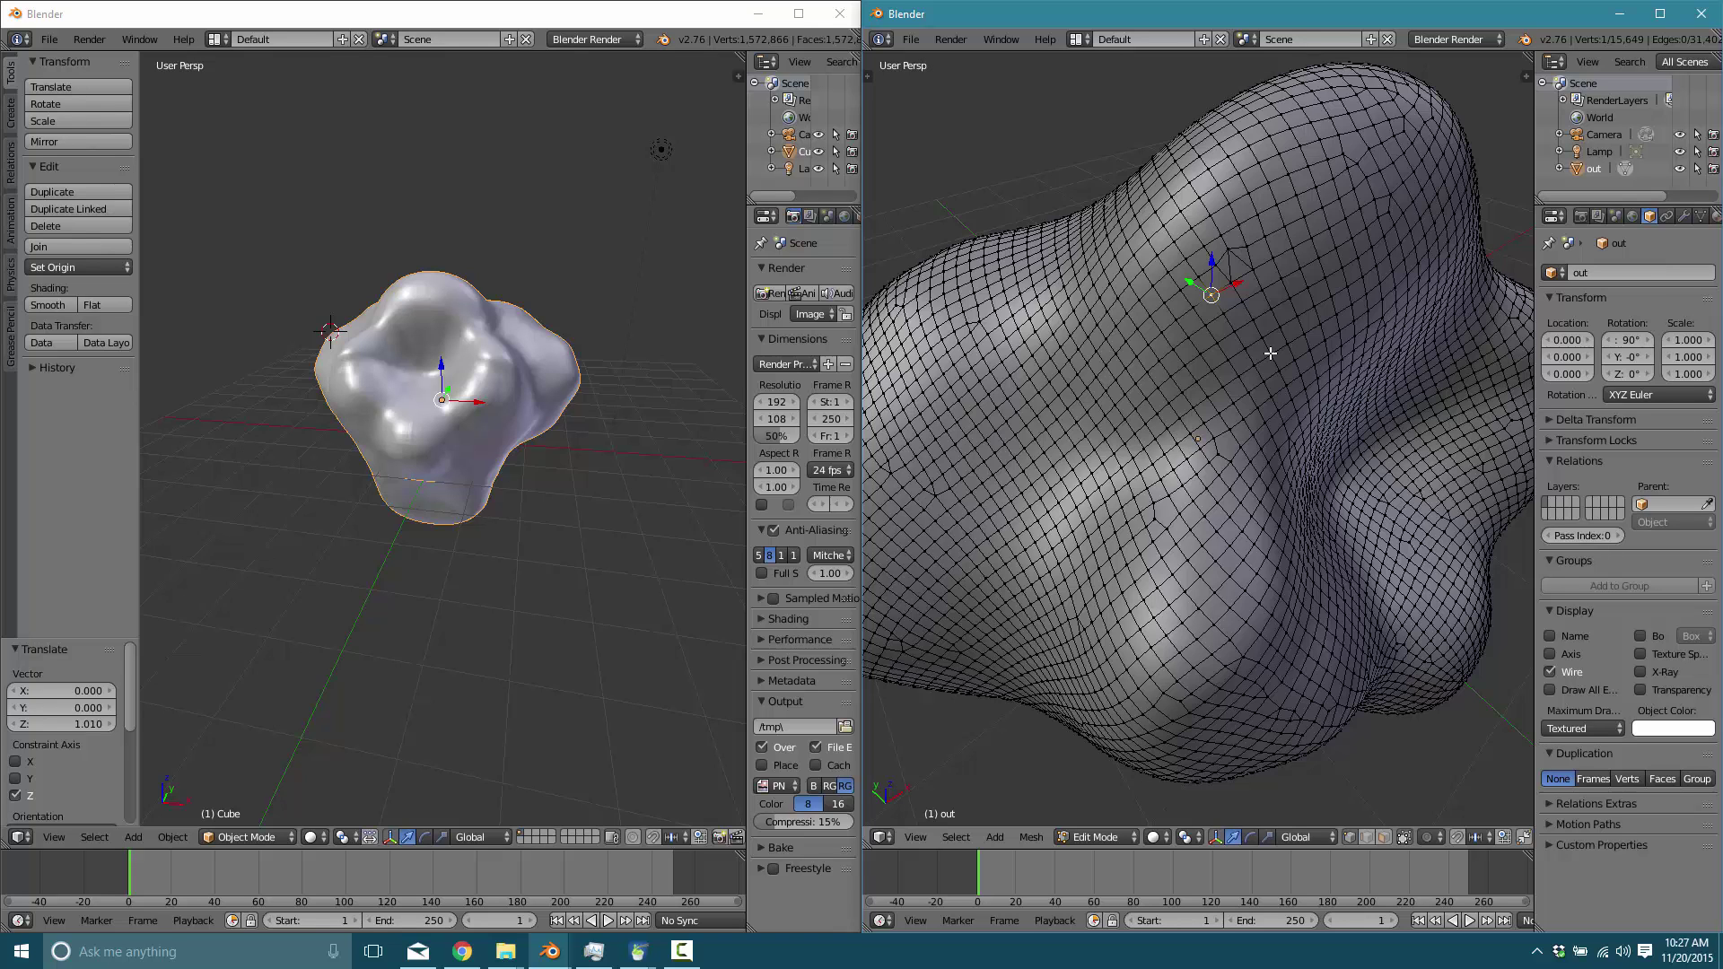
- Quit the Blender instance holding the retopologized mesh without saving the changes
click(1701, 14)
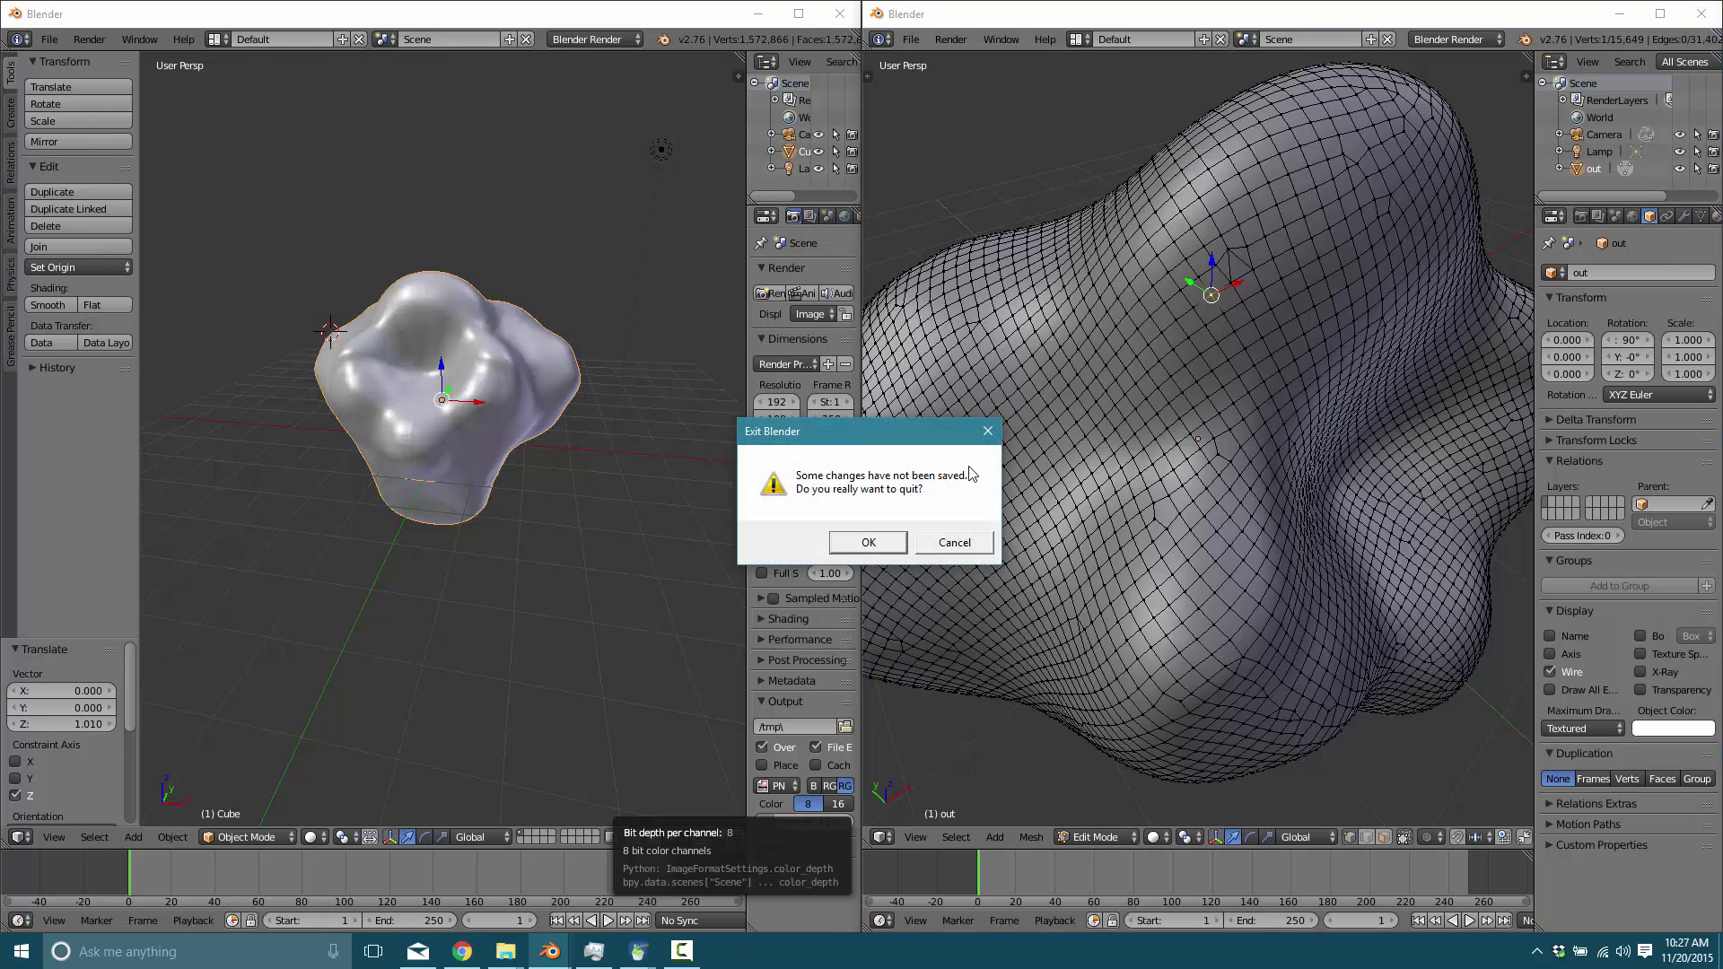
click(898, 547)
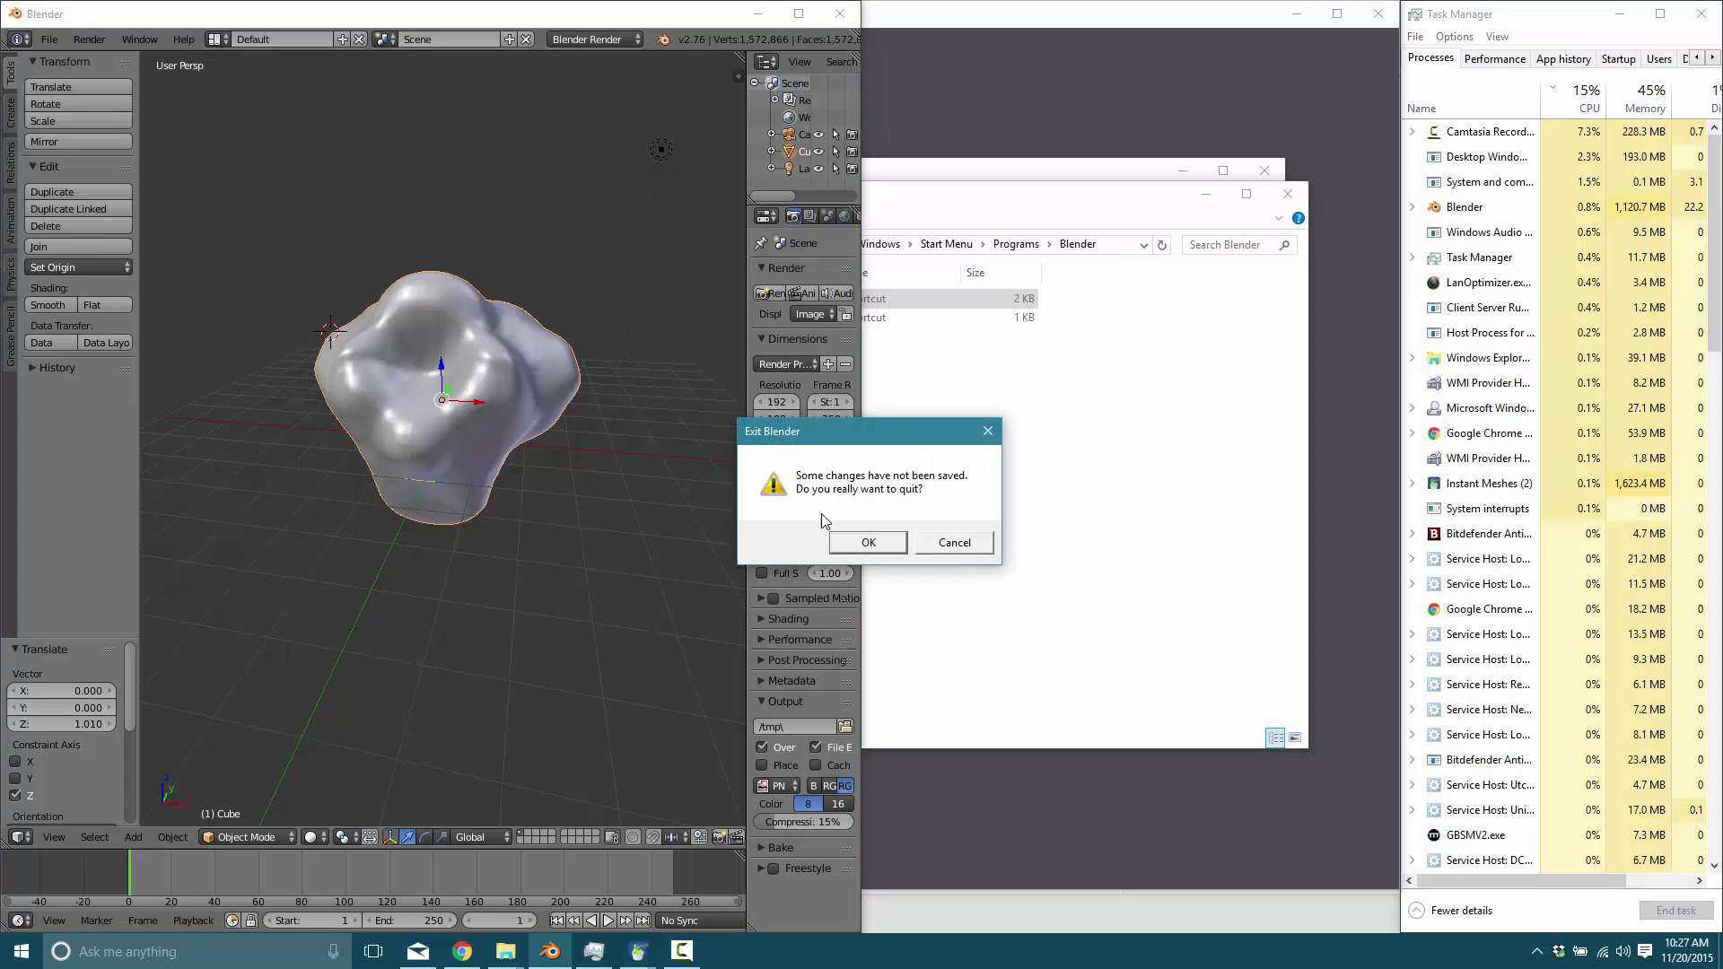
- Quit the Blender instance holding the original sculpt without saving, then bring Instant Meshes forward and close its export options
click(853, 535)
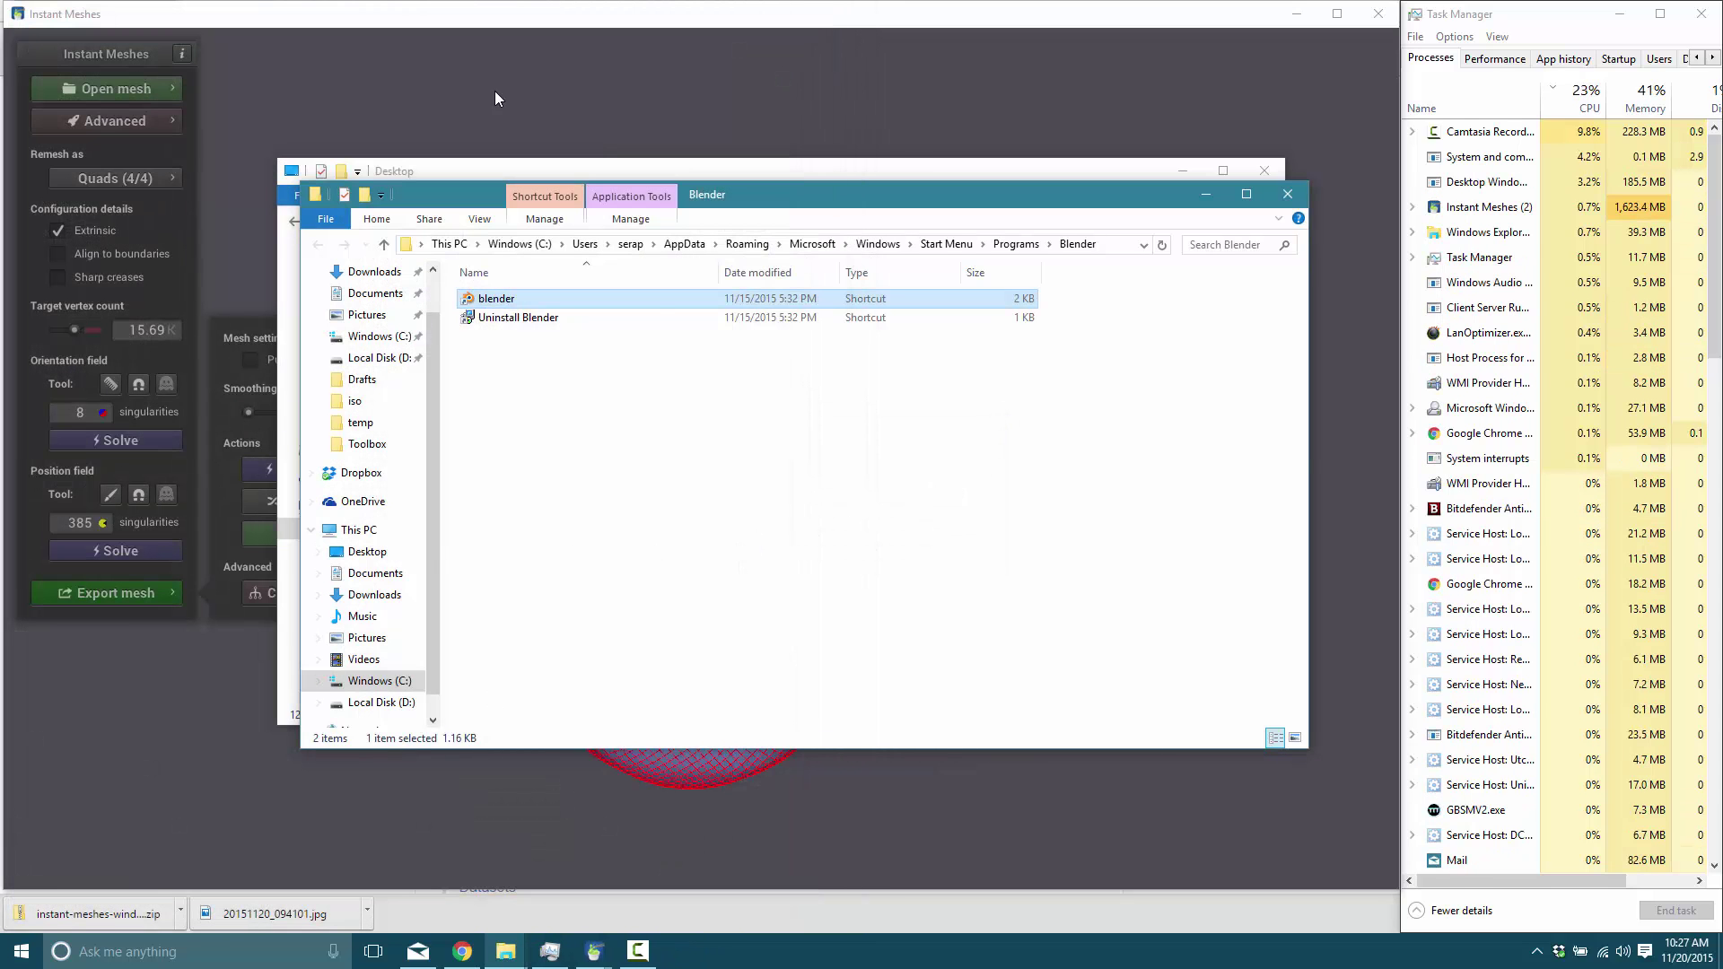
click(790, 9)
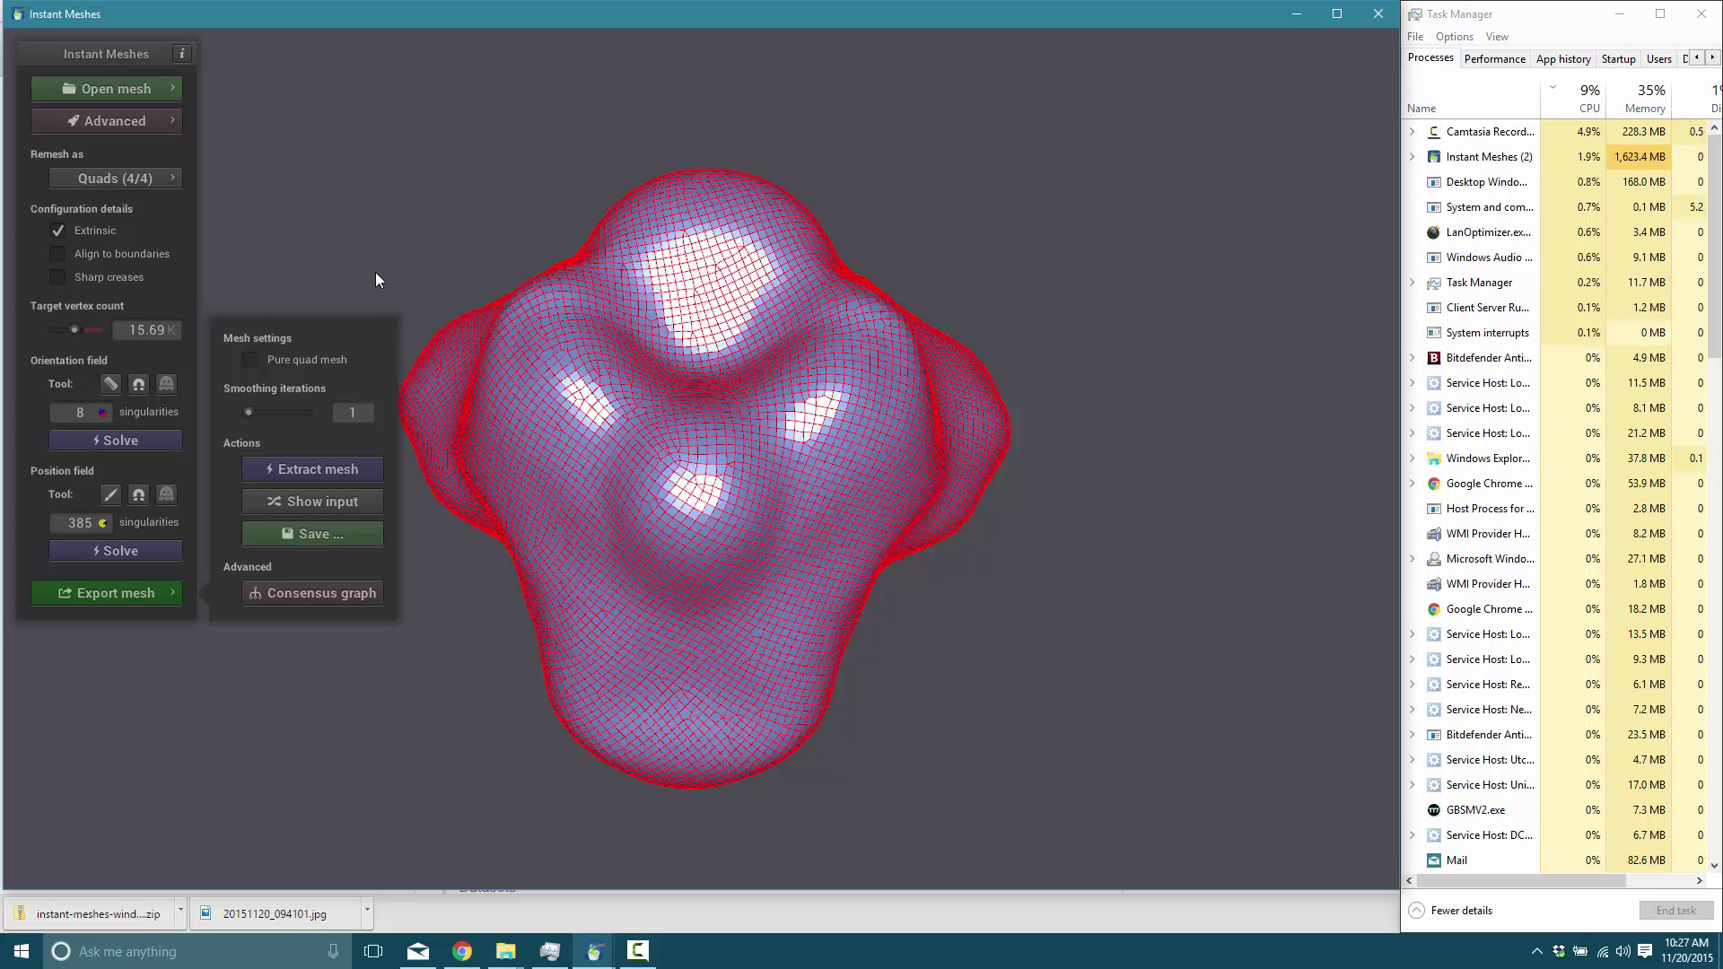
click(133, 590)
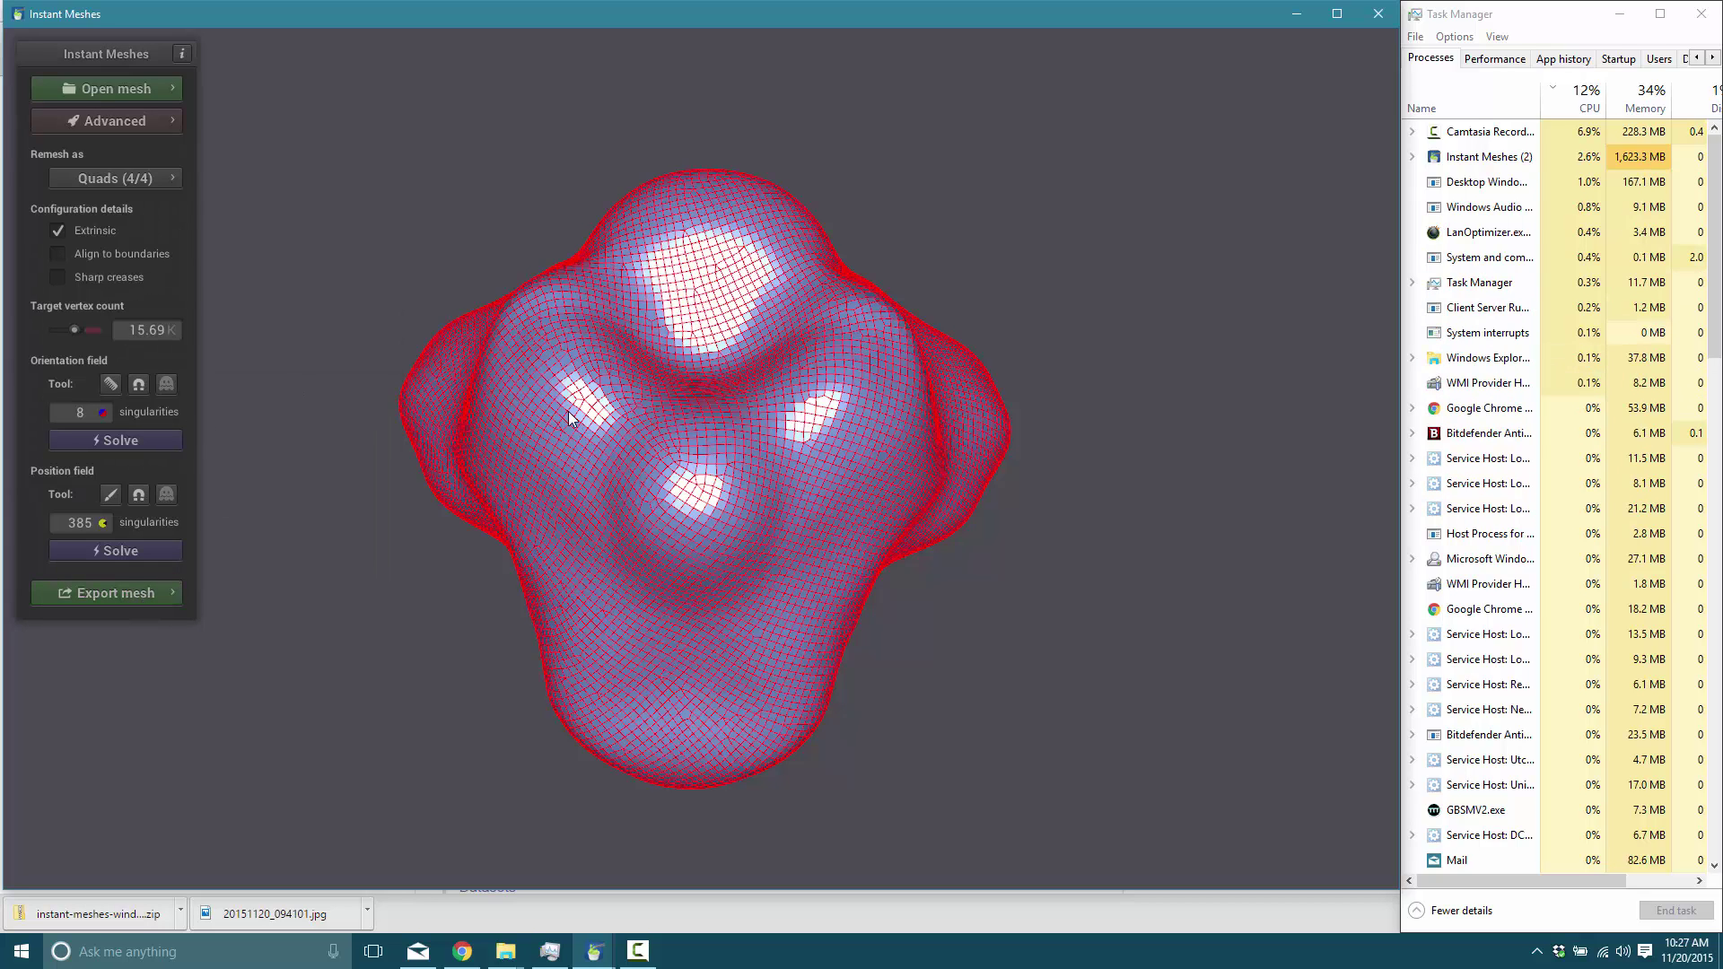
- Draw a long vertical Orientation Comb stroke down the mesh, between the large bulge and the central ridge
drag(568, 411, 750, 492)
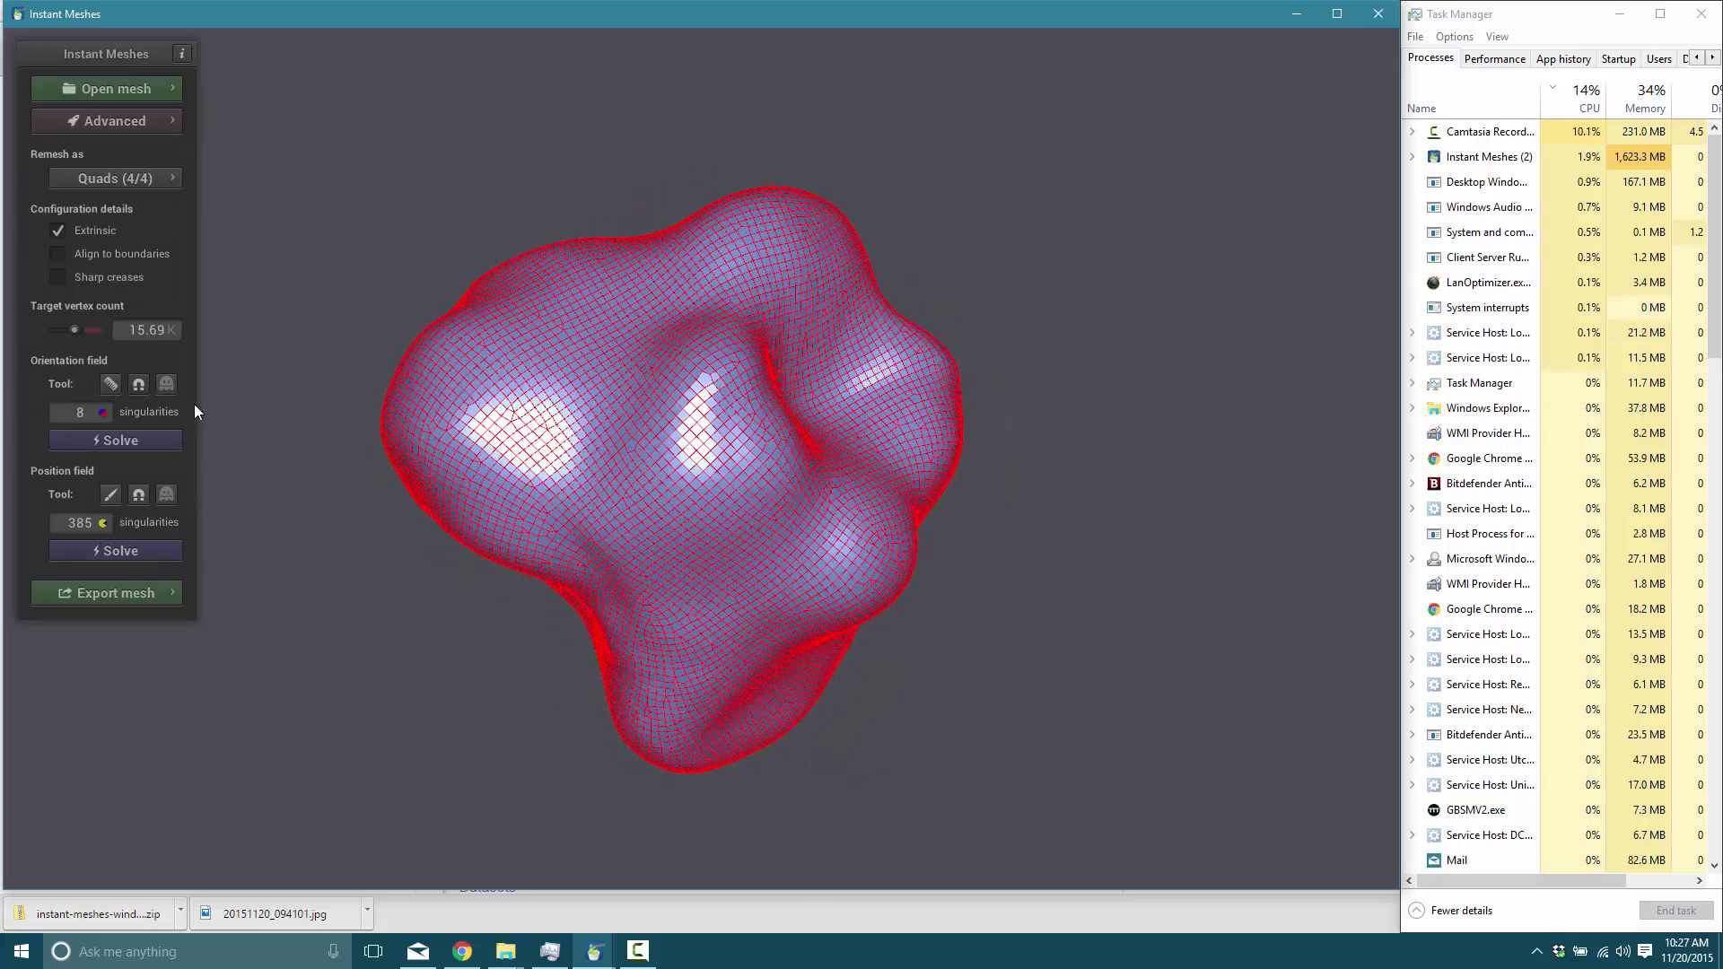
click(111, 384)
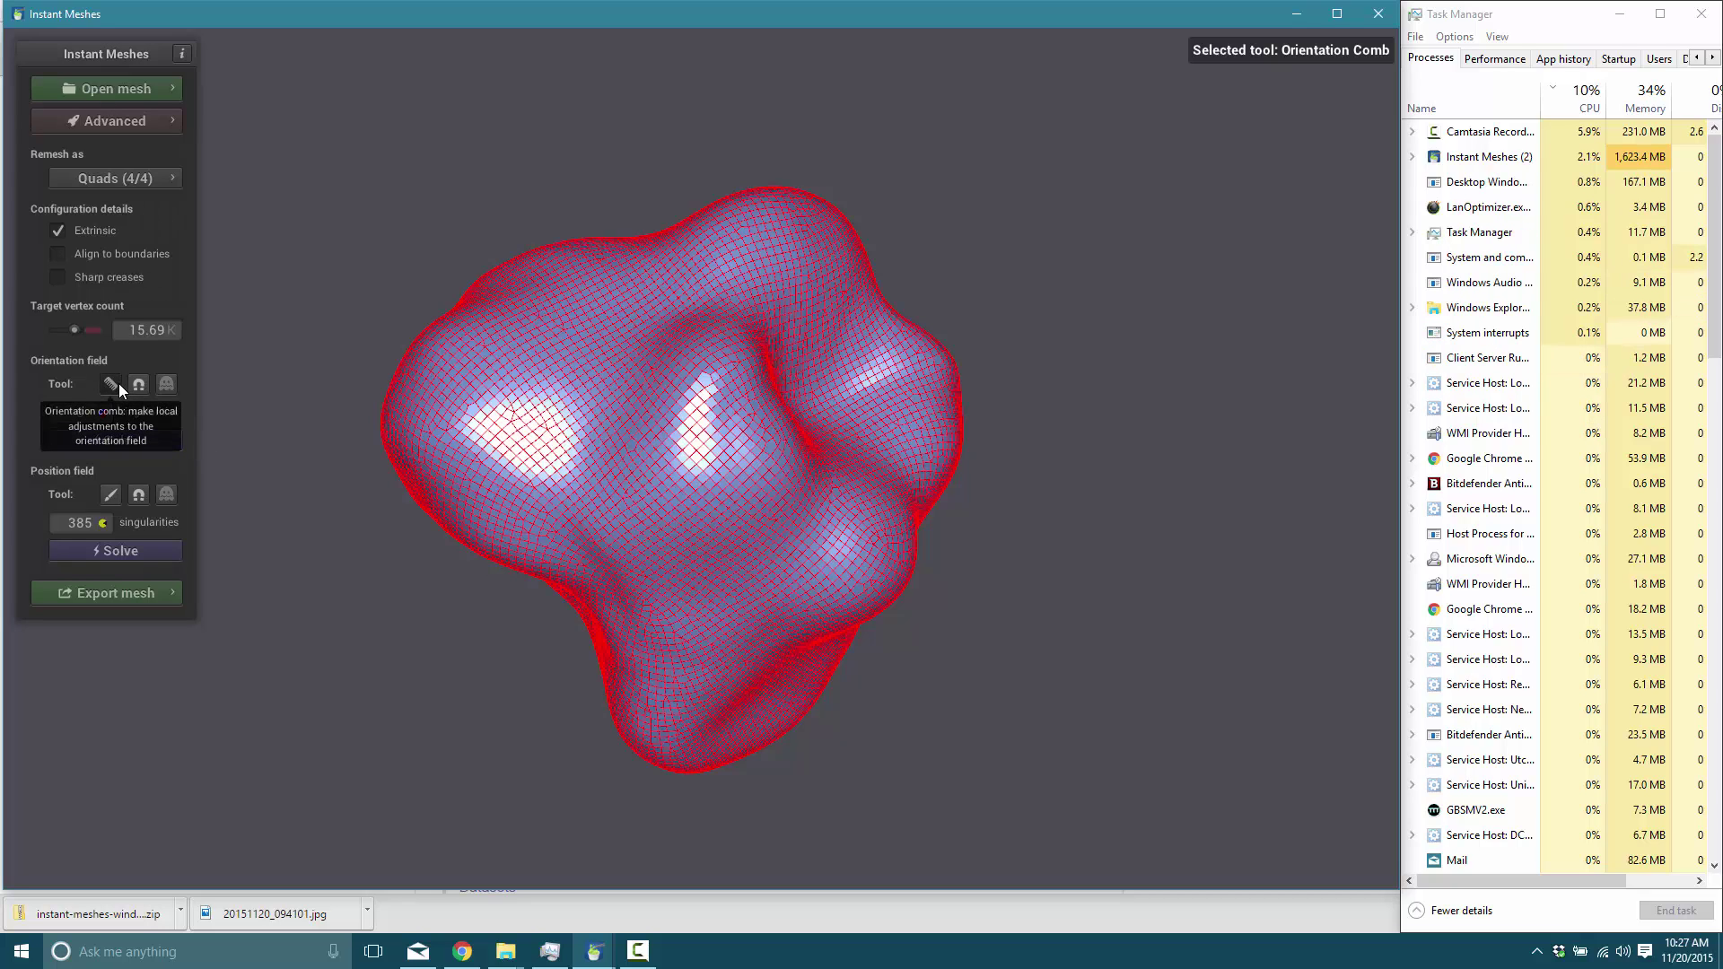
mouse_move(644, 267)
mouse_down()
mouse_move(600, 396)
mouse_move(593, 588)
mouse_up()
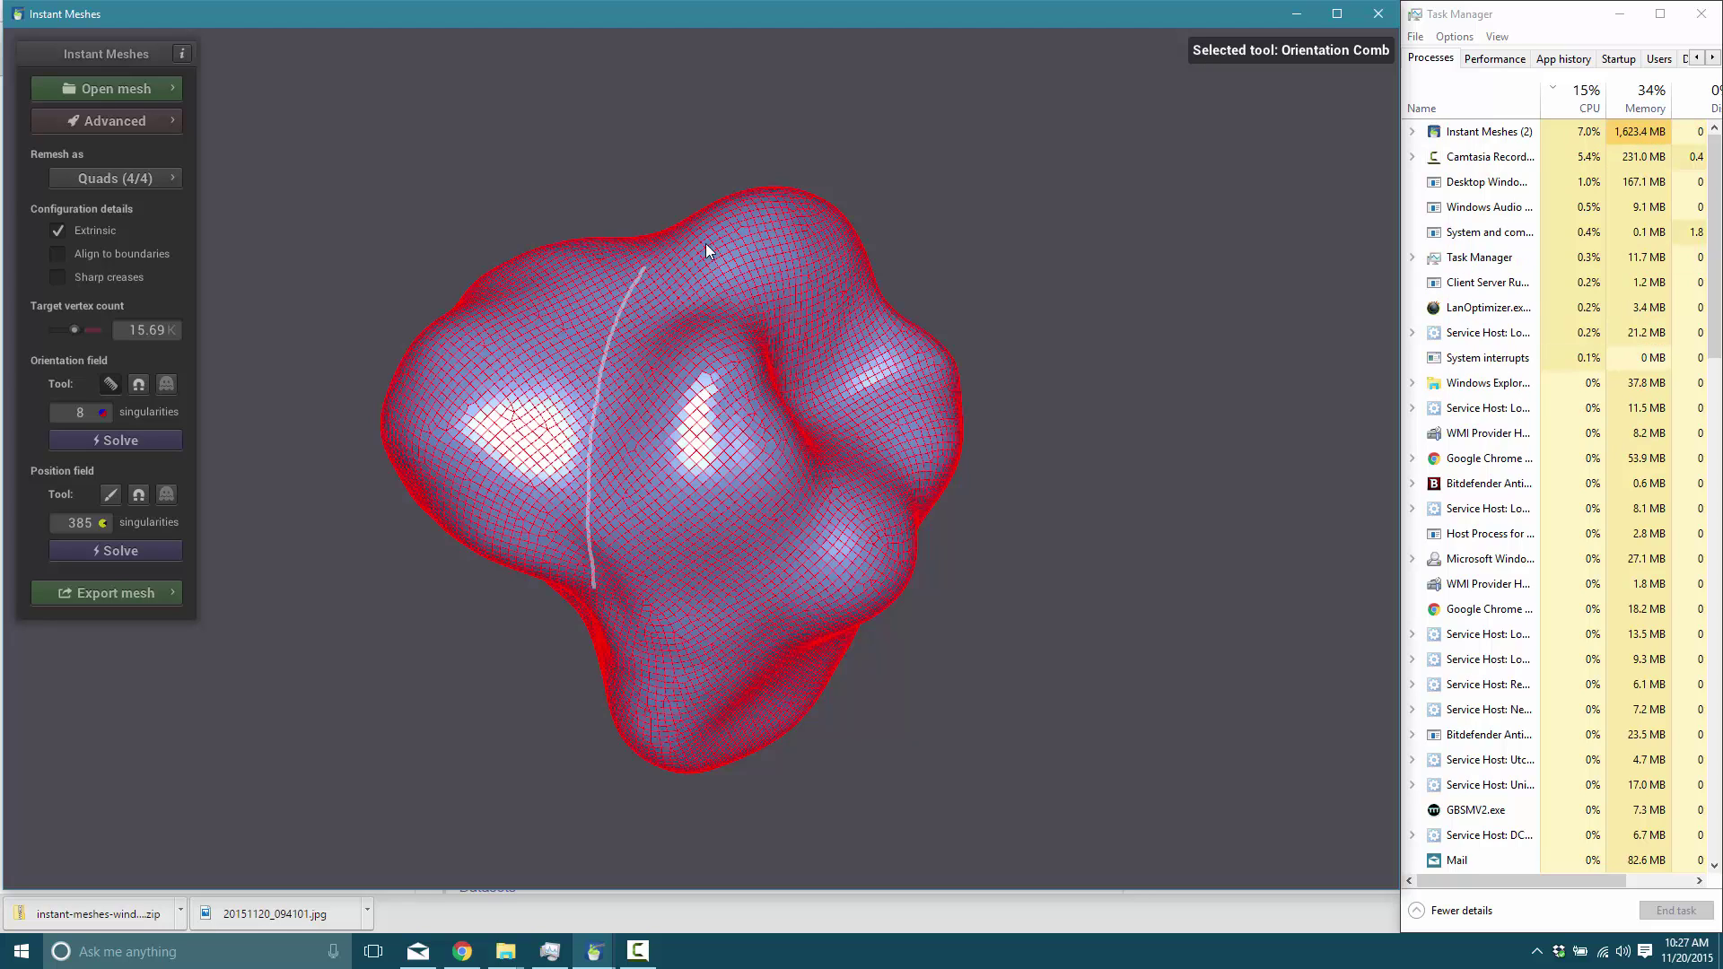
click(643, 263)
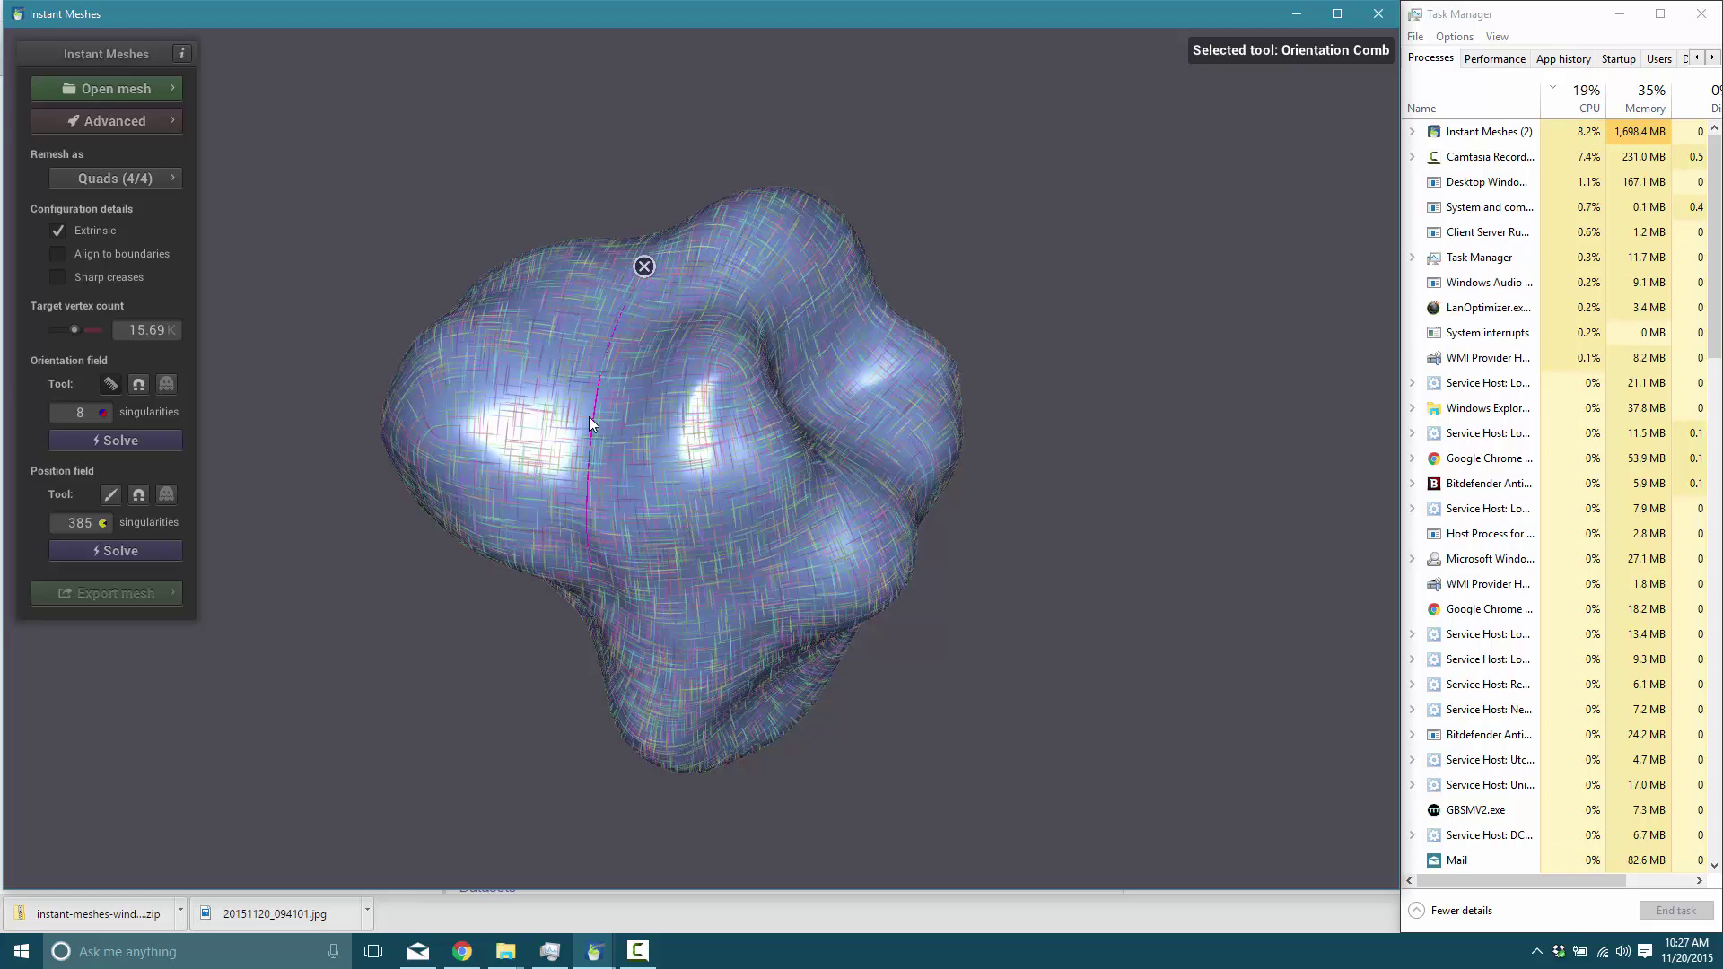
- Try a short horizontal comb stroke across the long vertical one, then delete it
drag(576, 423, 632, 427)
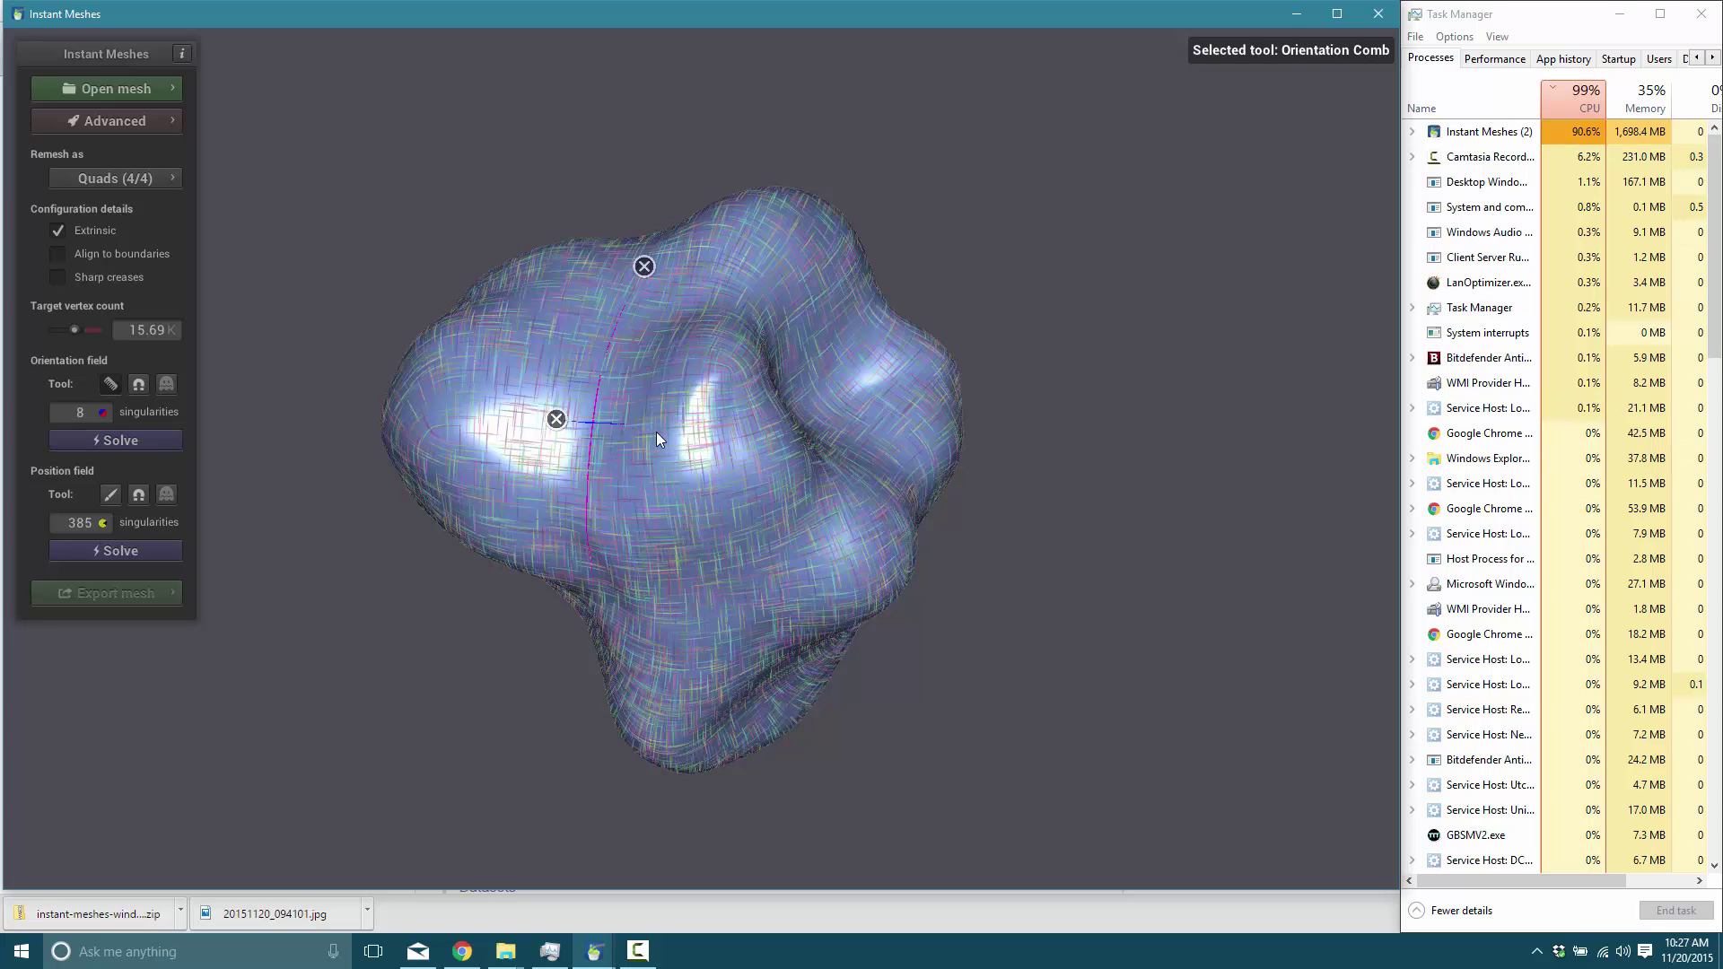
click(558, 421)
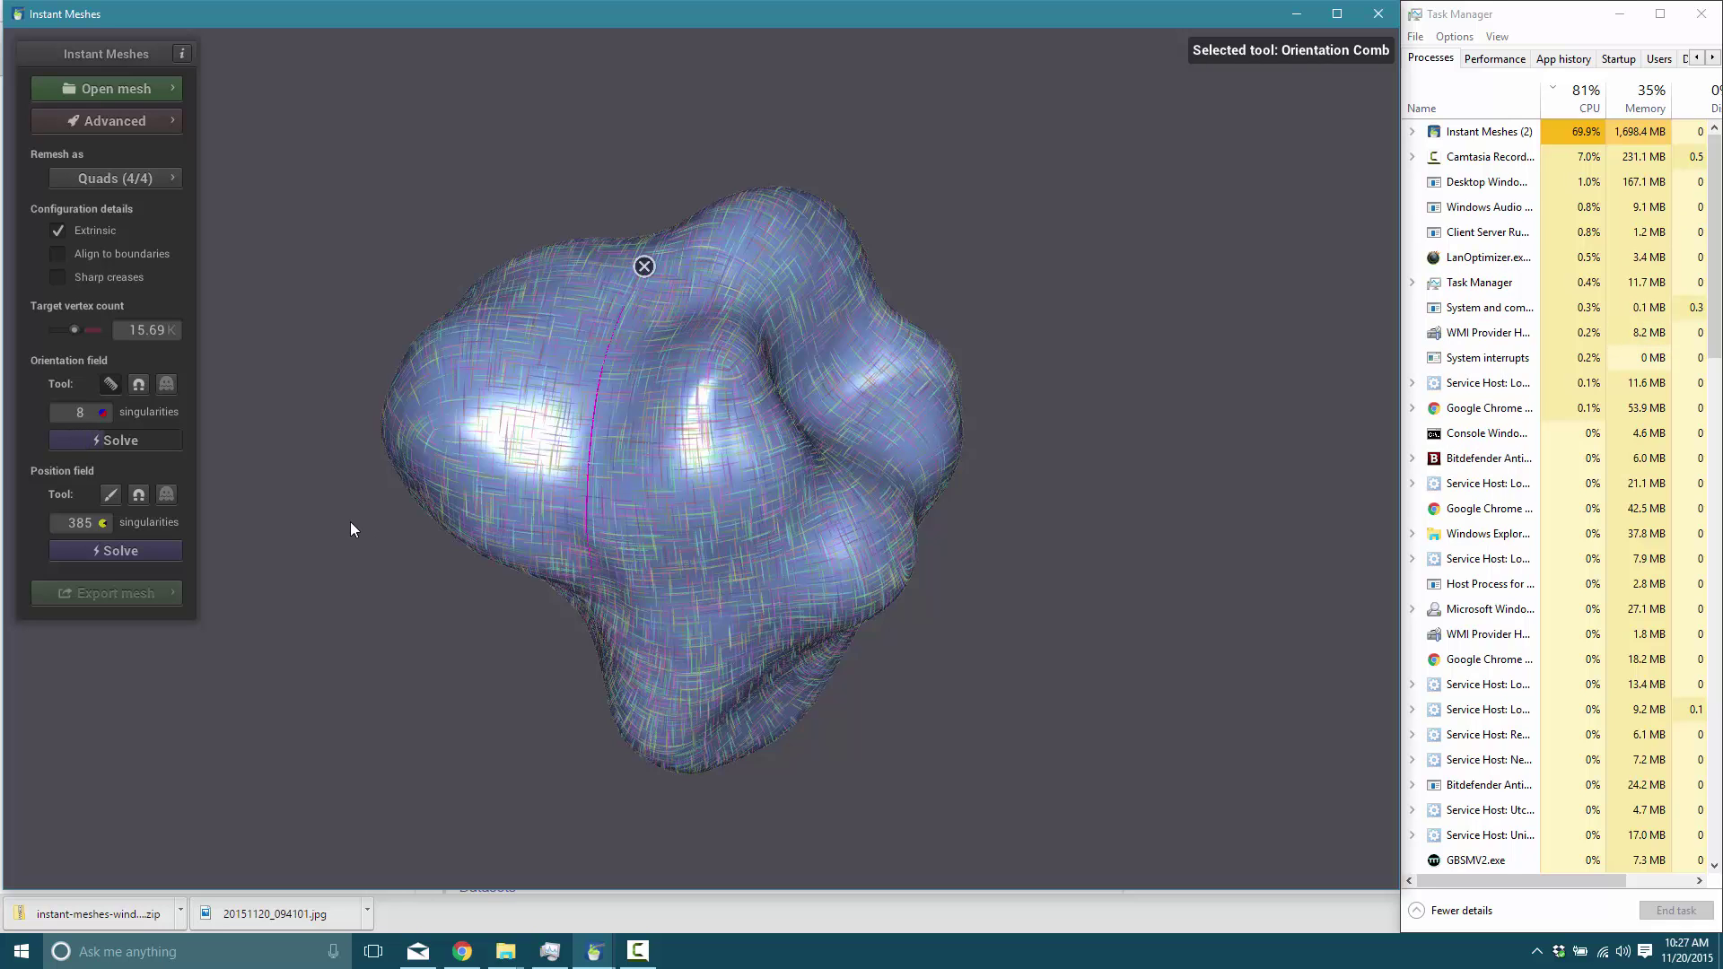
- Add a curved Orientation Comb stroke down the large rounded bulge and solve the orientation field again
click(110, 383)
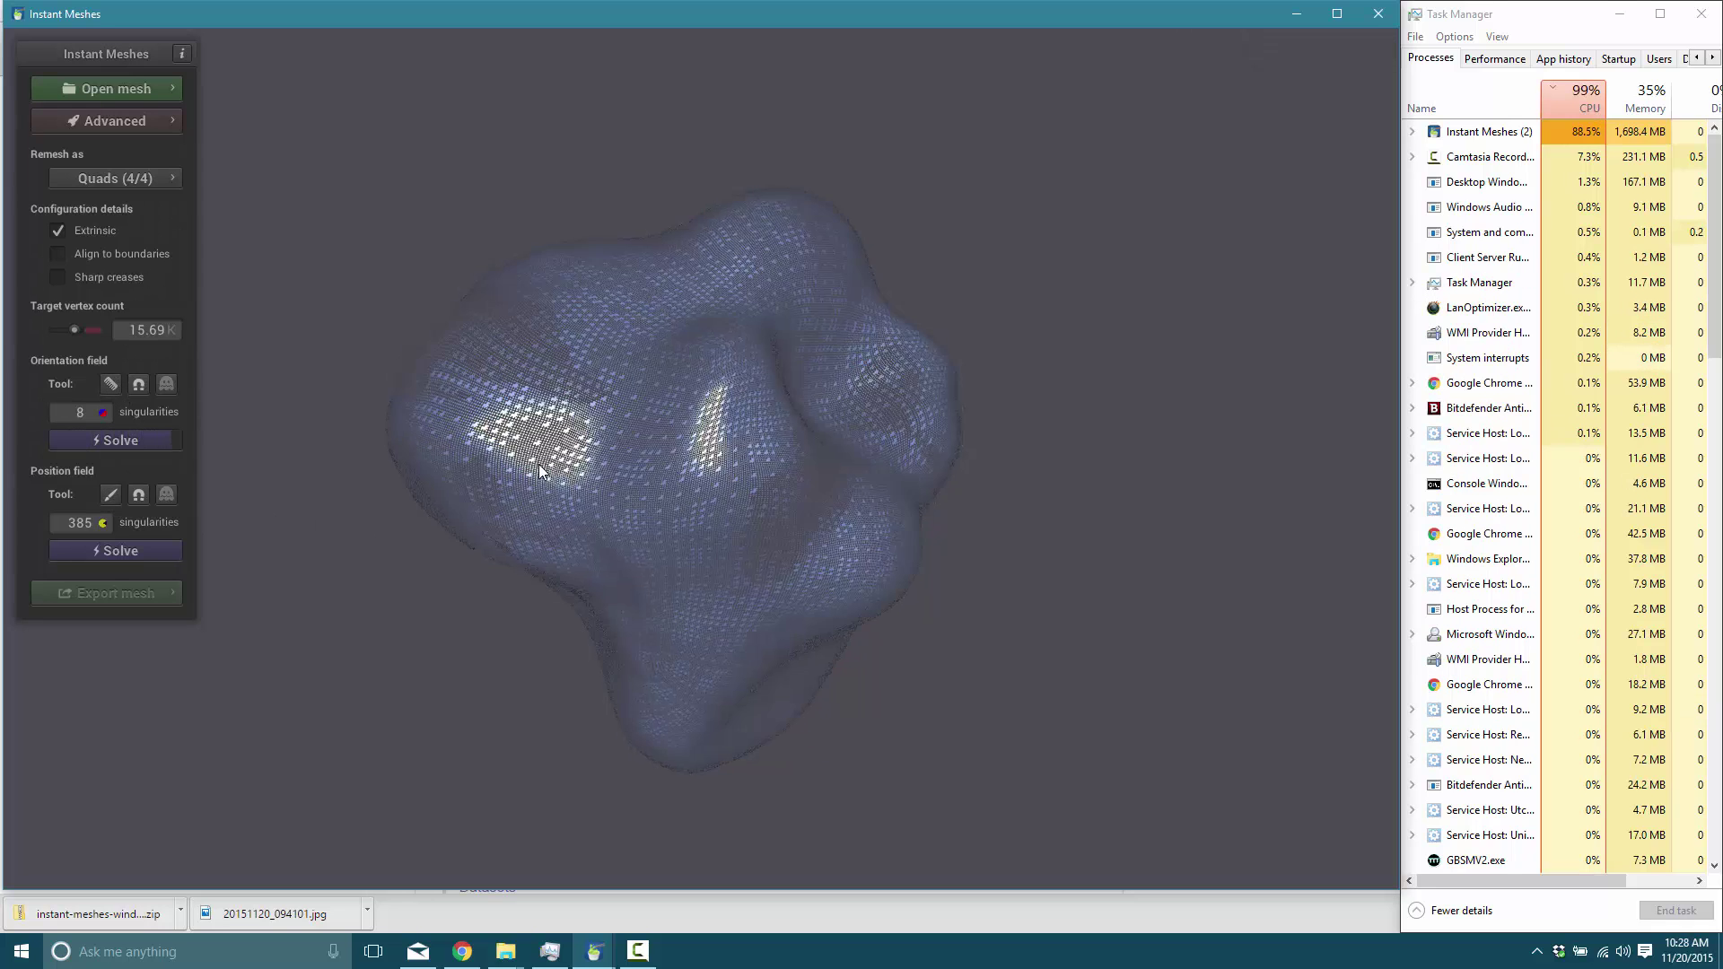
mouse_move(331, 451)
mouse_down()
mouse_move(734, 499)
mouse_move(644, 488)
mouse_up()
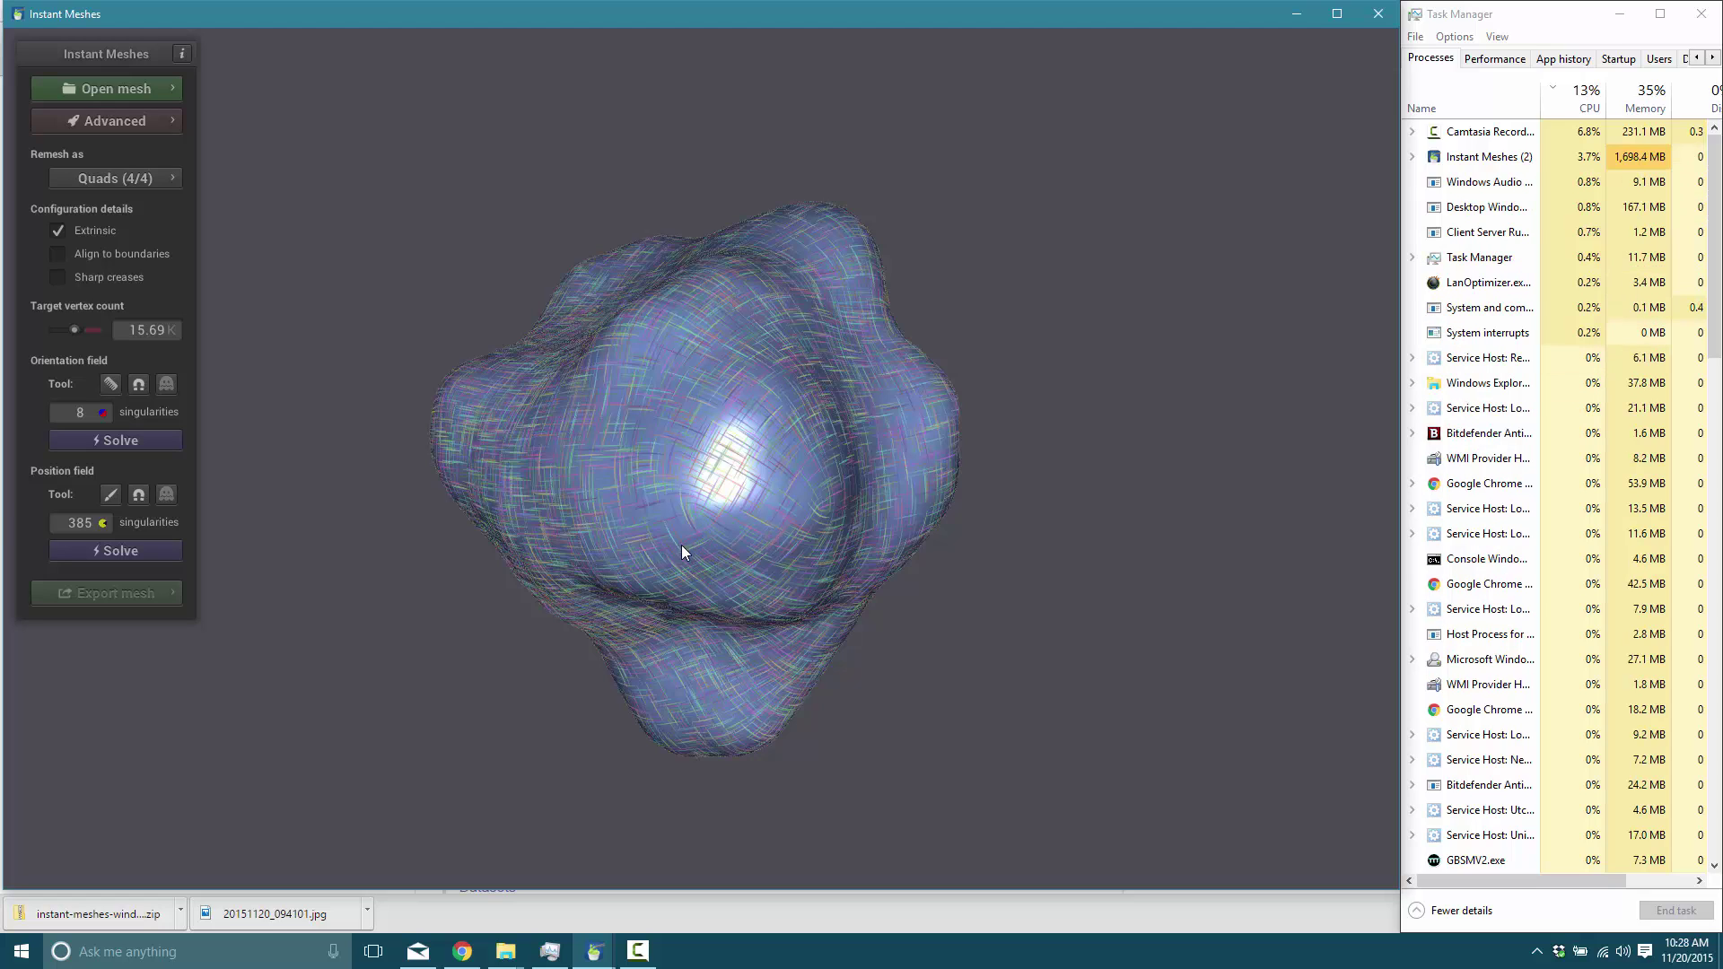
click(109, 384)
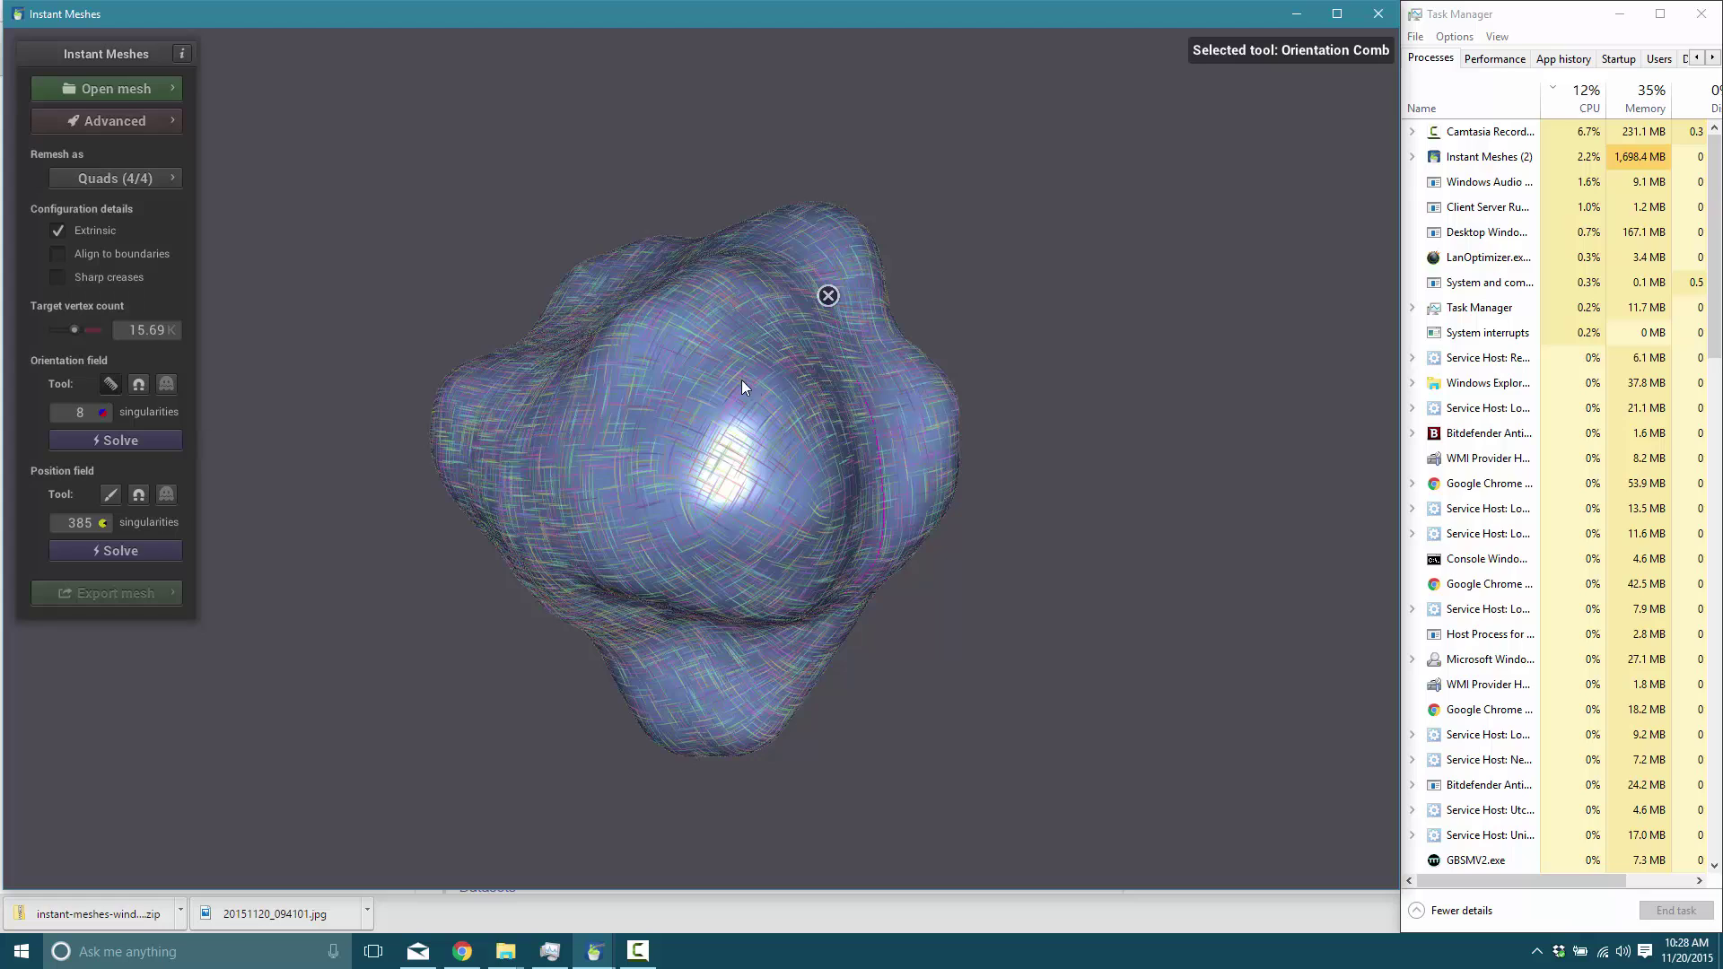
drag(740, 373, 759, 488)
drag(717, 564, 712, 563)
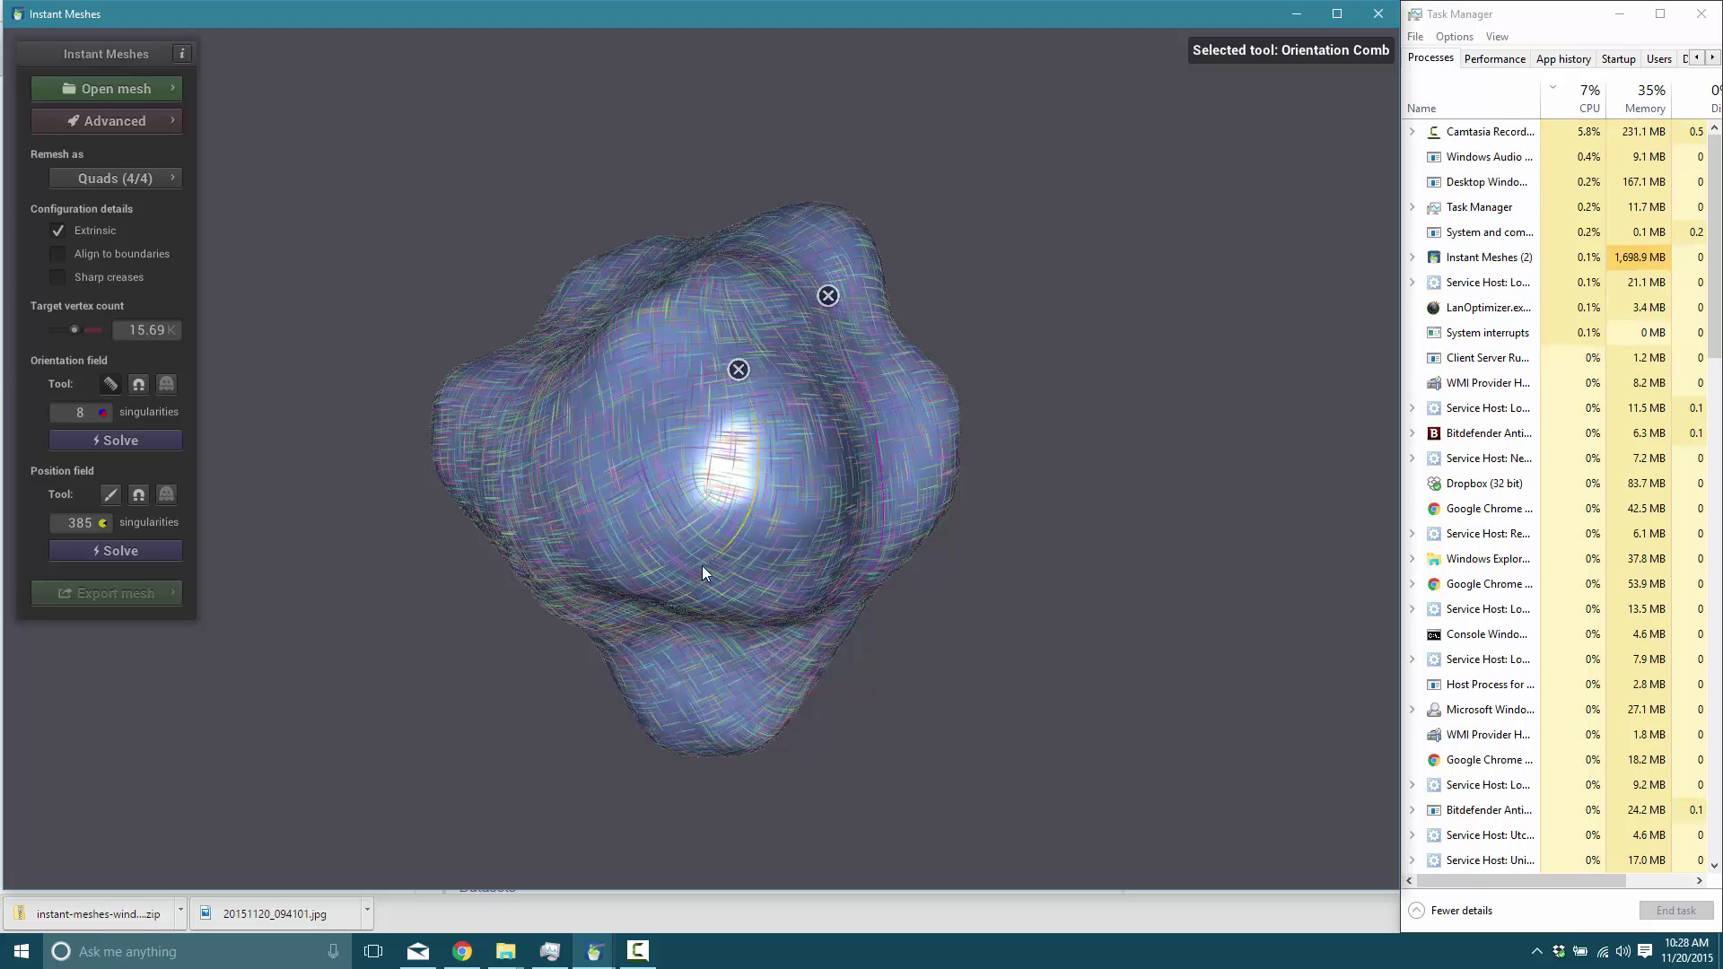
click(161, 447)
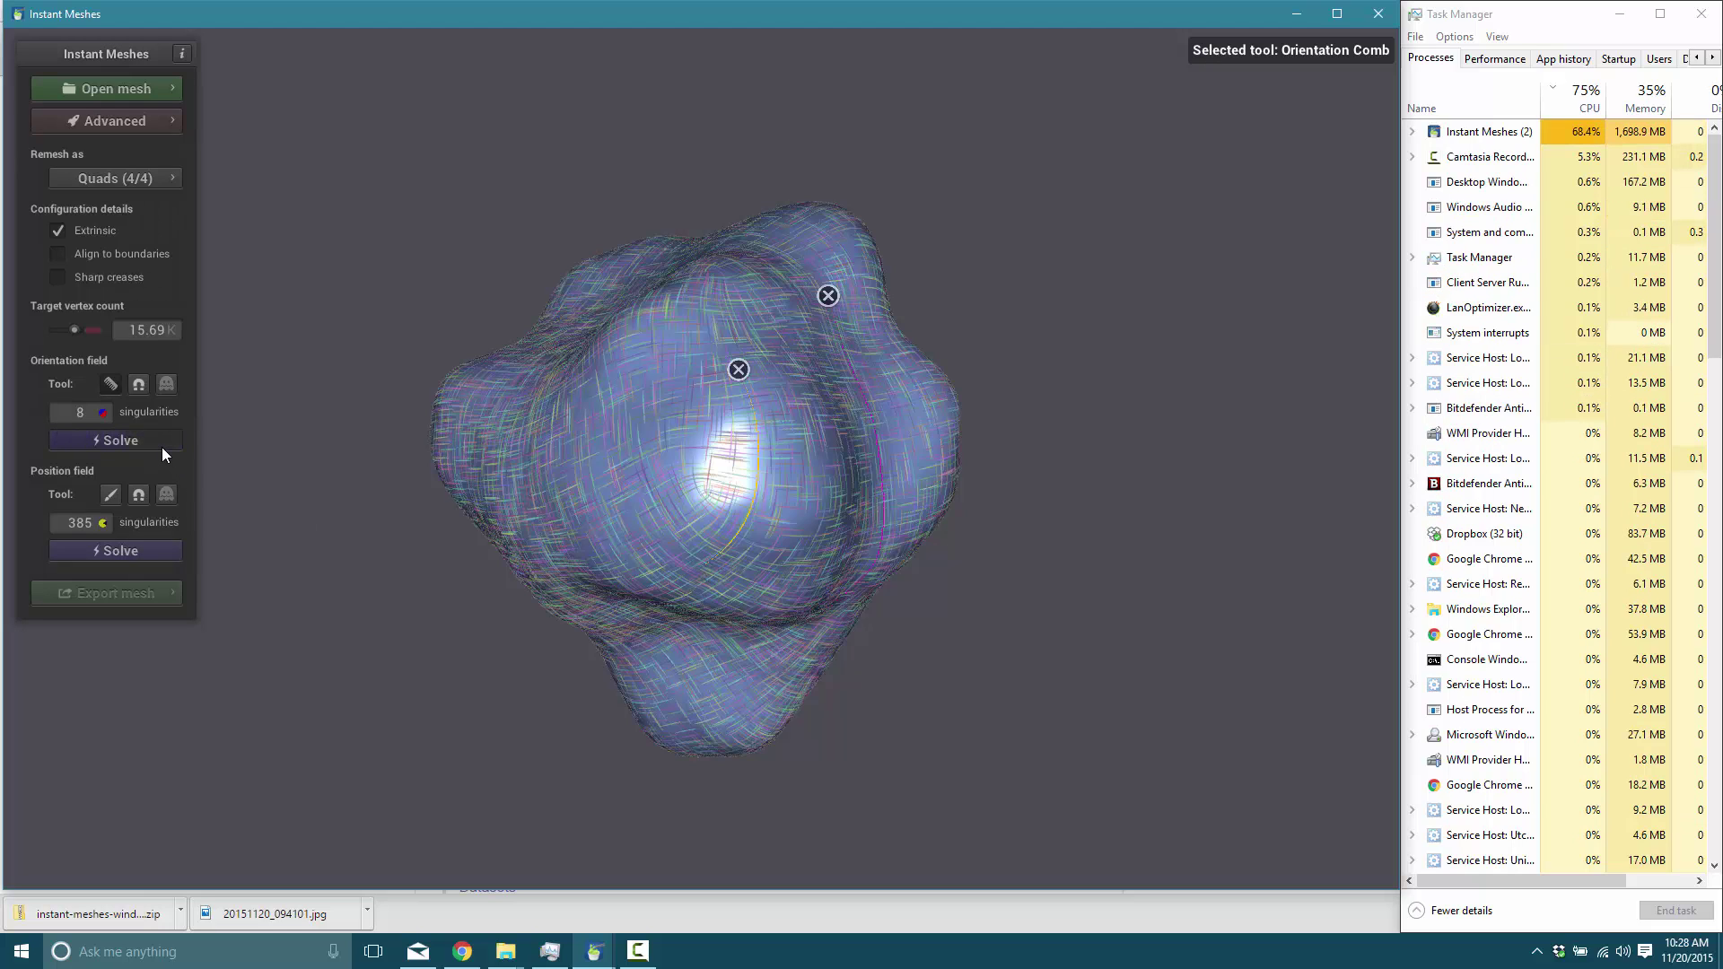
click(162, 447)
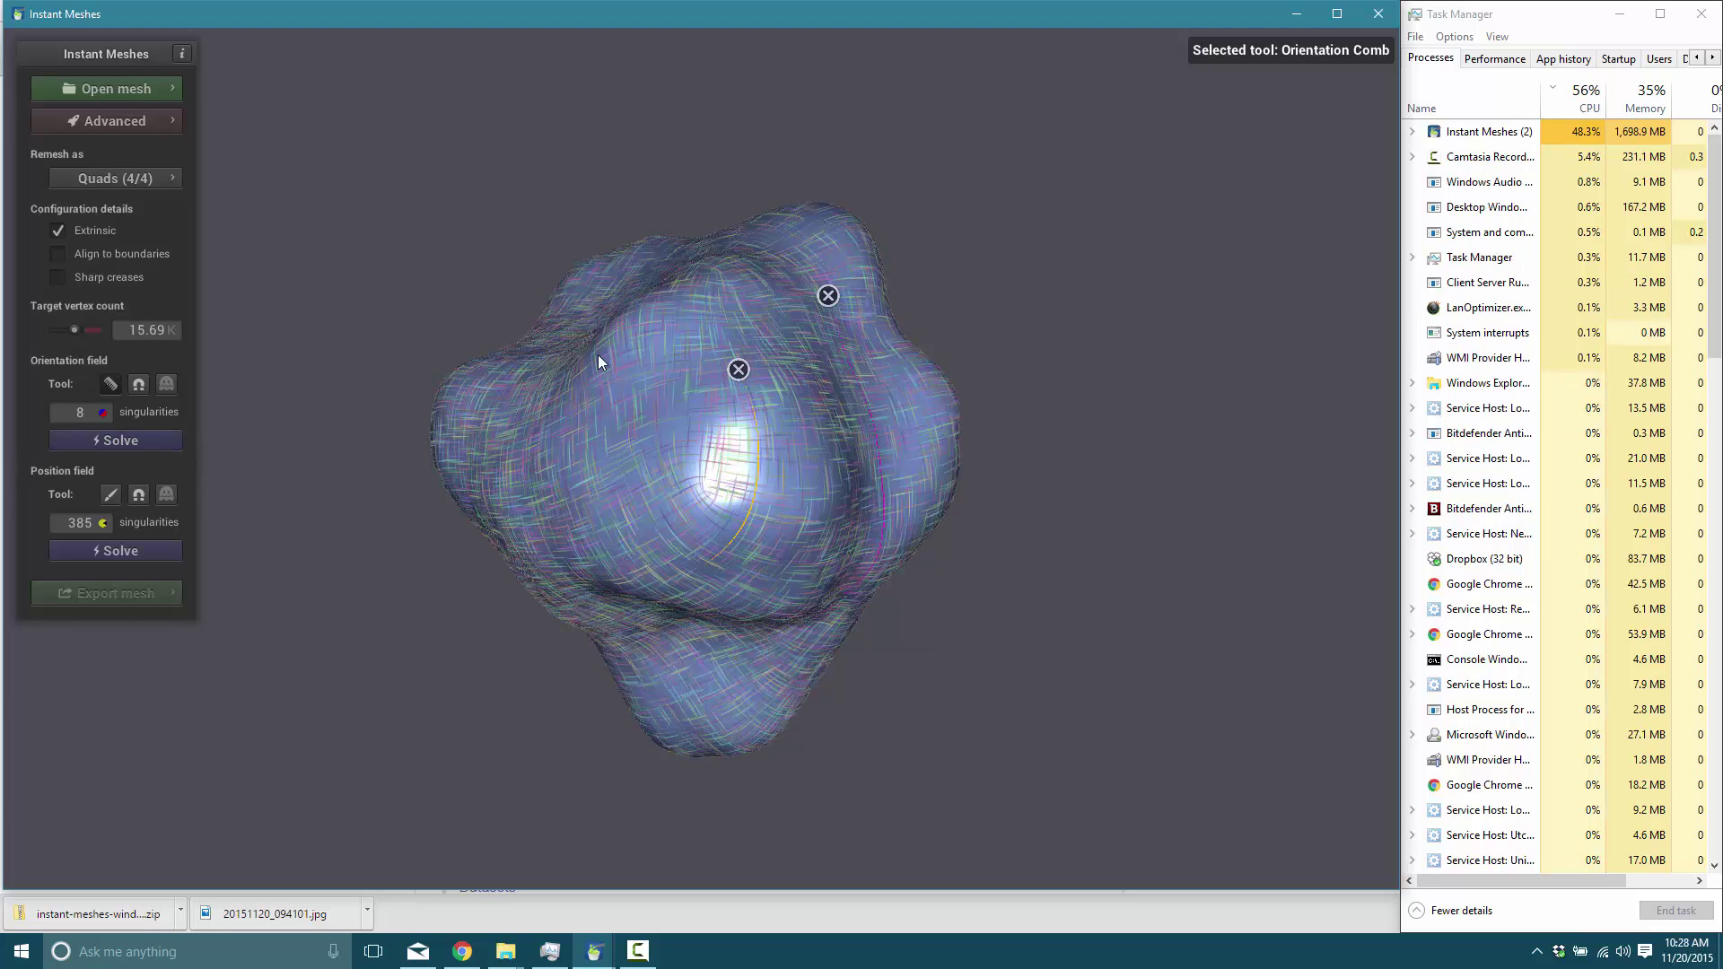
- Activate the Edge Brush, solve the position field again and leave the brush
click(110, 495)
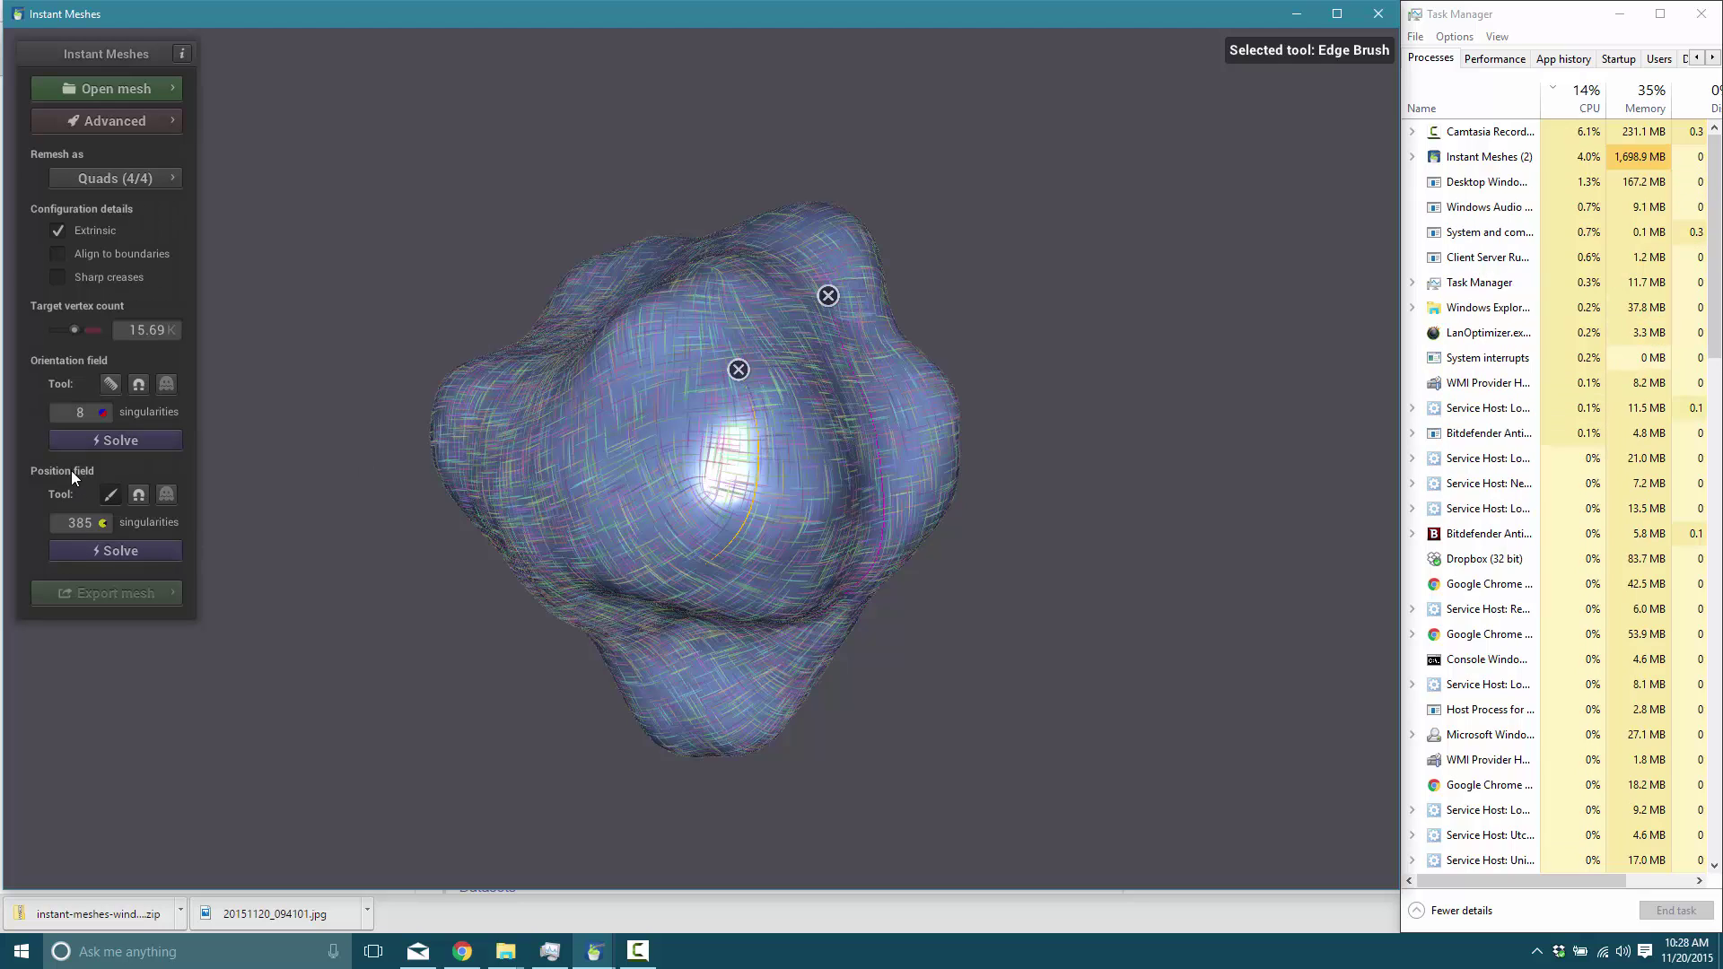
click(124, 550)
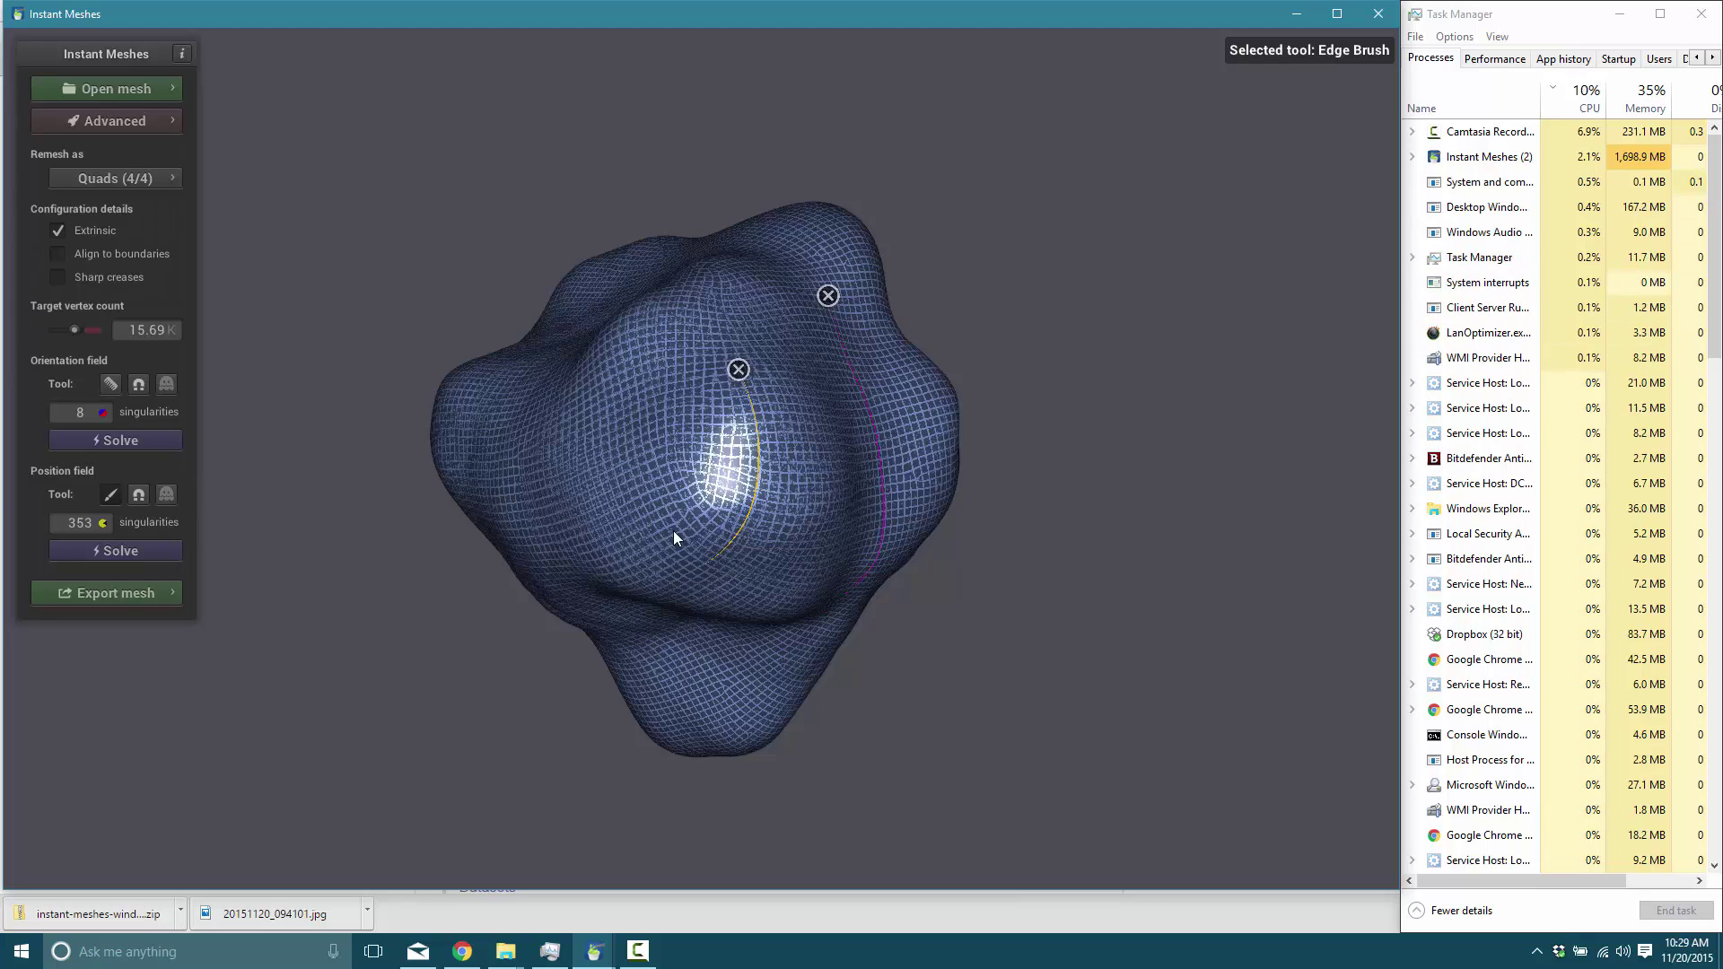
click(112, 502)
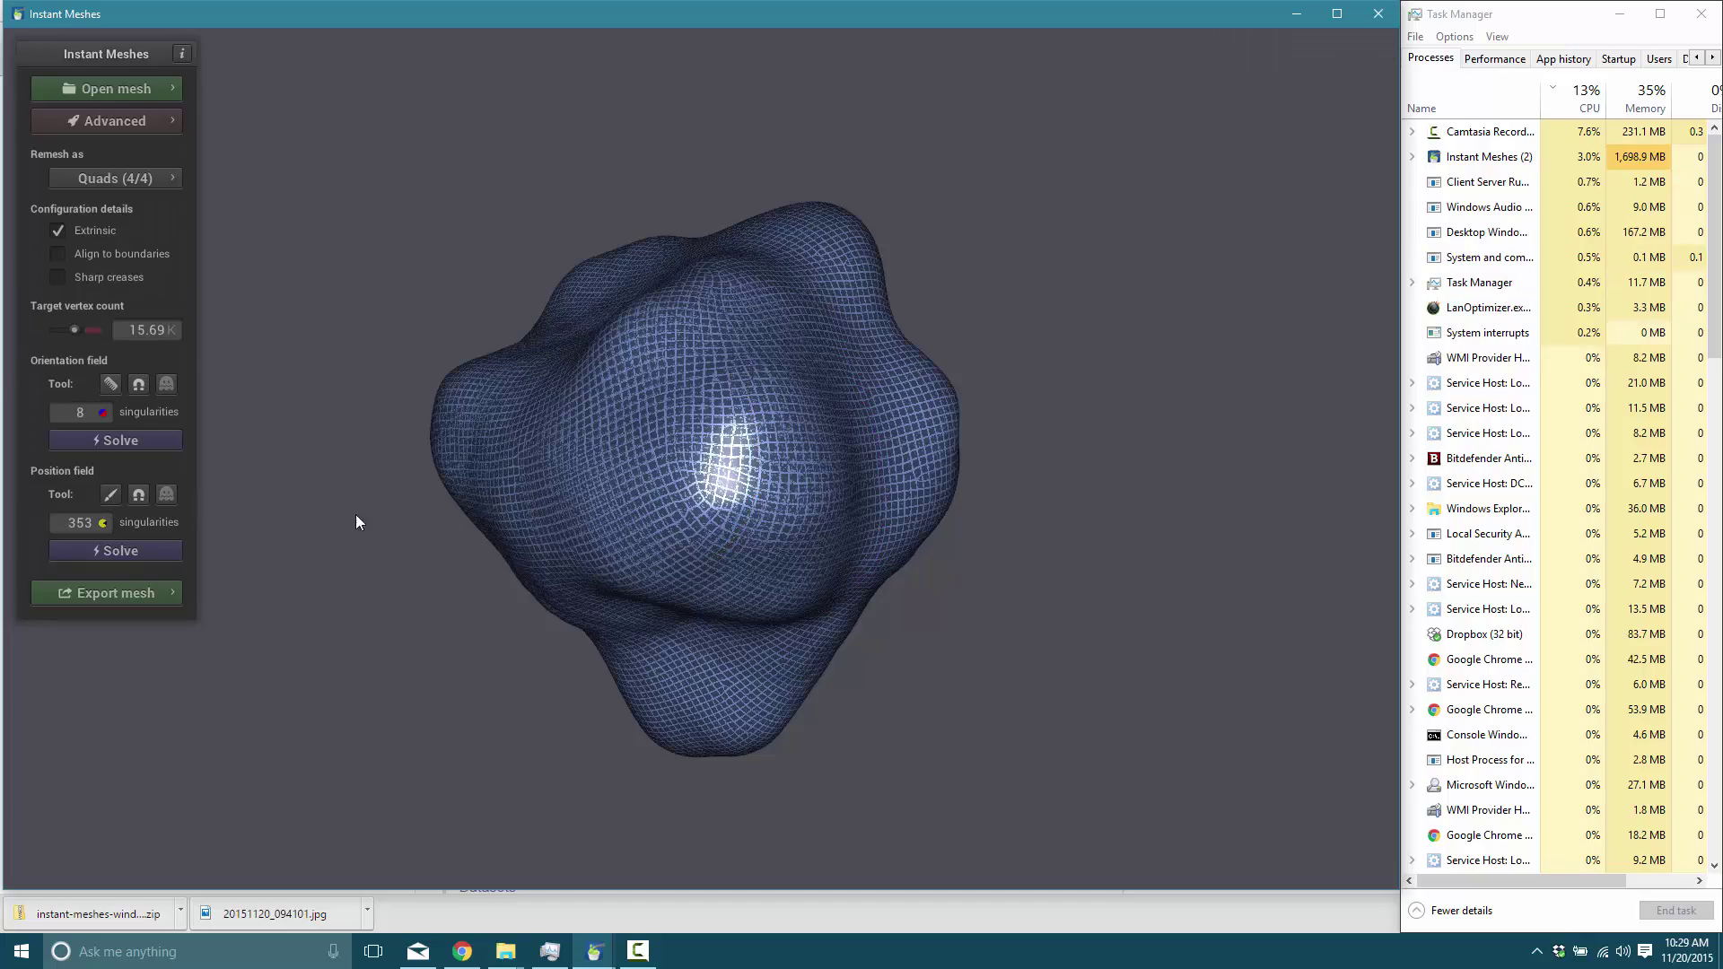
- Draw a short Edge Brush stroke along the irregular grid lines on the bulge and solve the position field again
mouse_move(538, 539)
mouse_down()
mouse_move(591, 548)
mouse_move(630, 523)
mouse_up()
scroll(730, 467, up, 10)
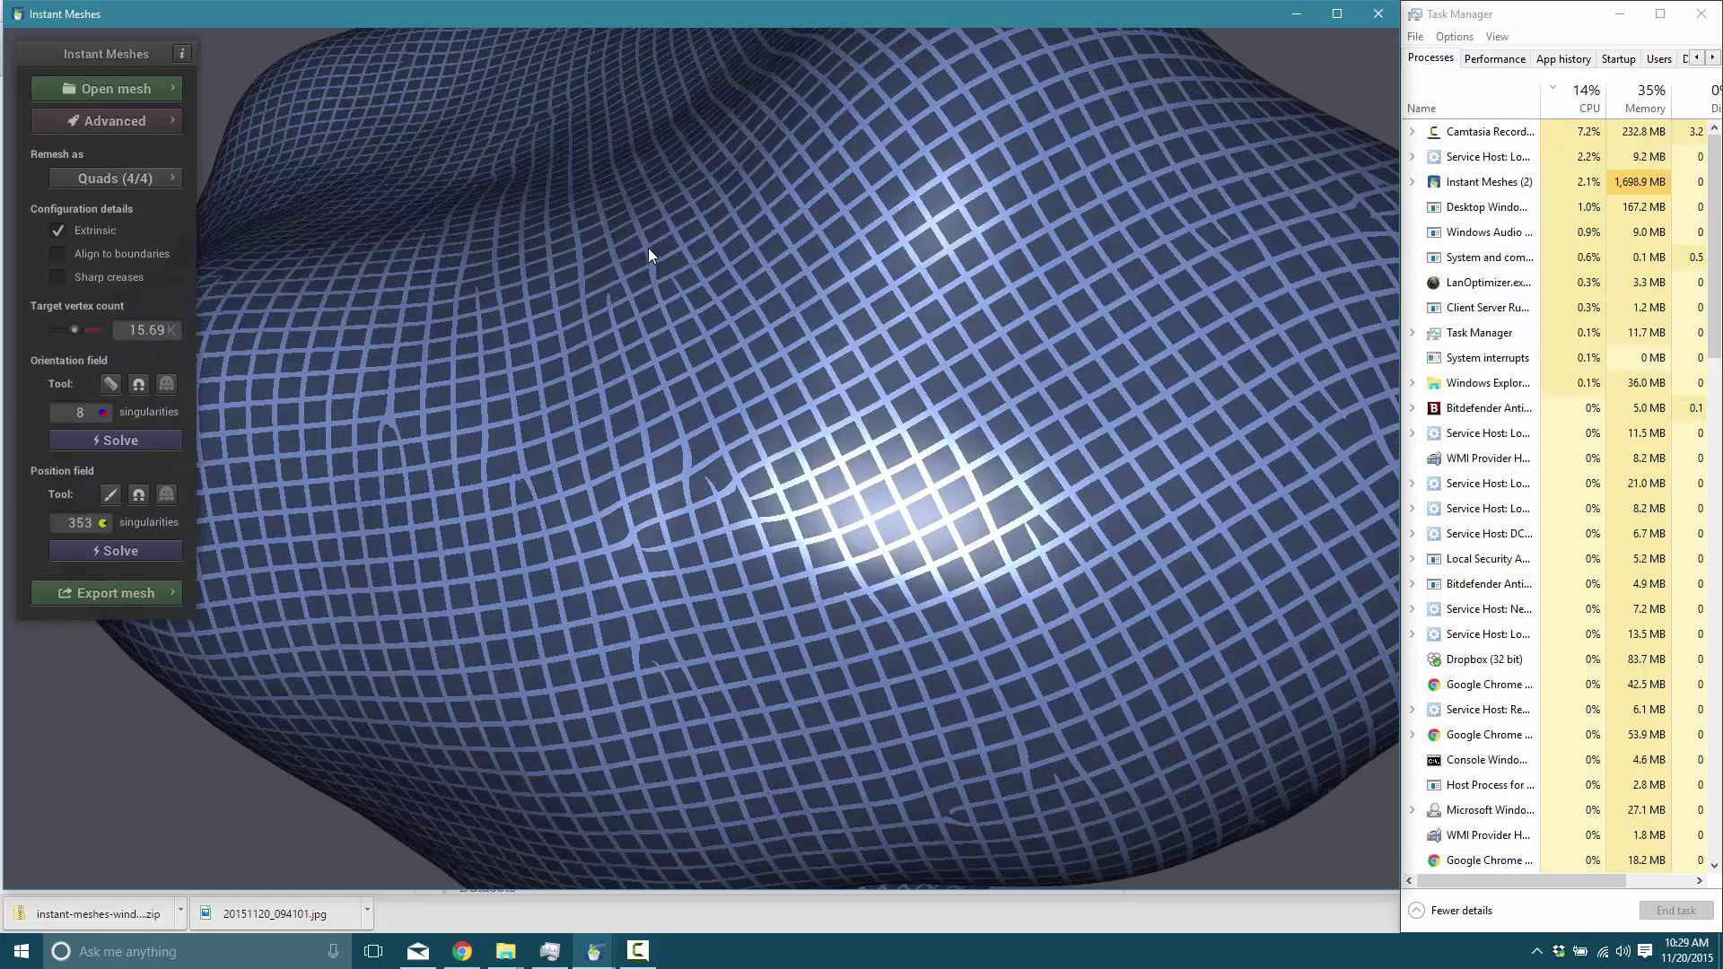
click(111, 493)
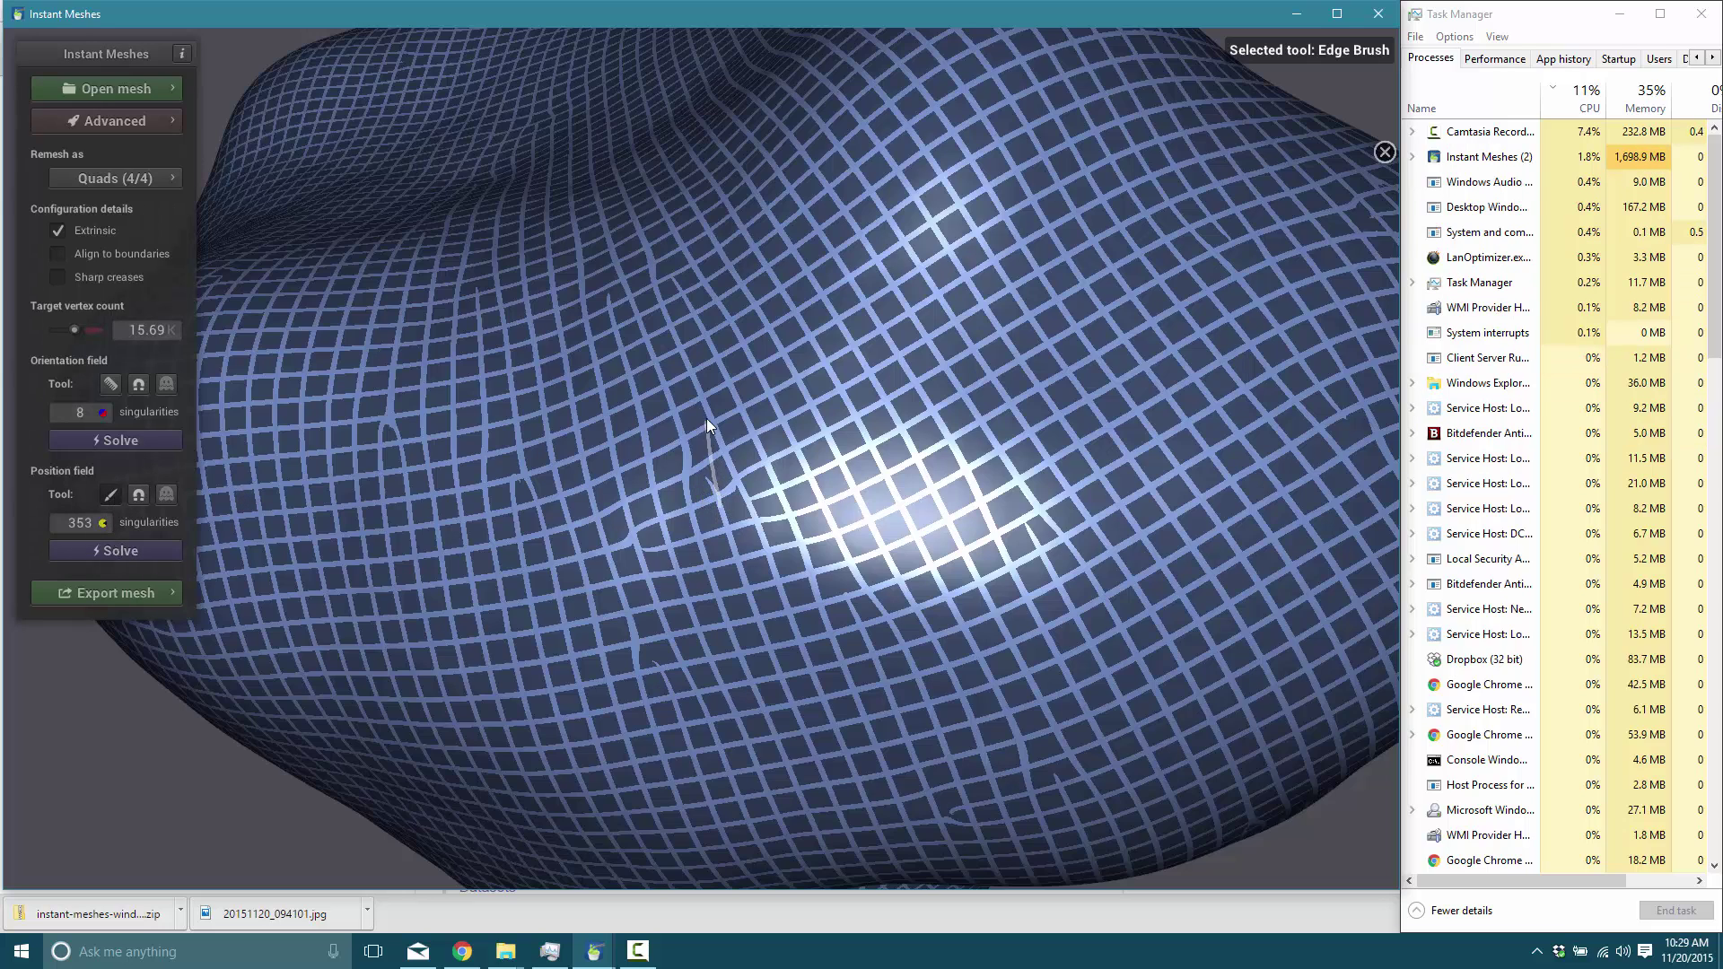
drag(703, 393, 719, 507)
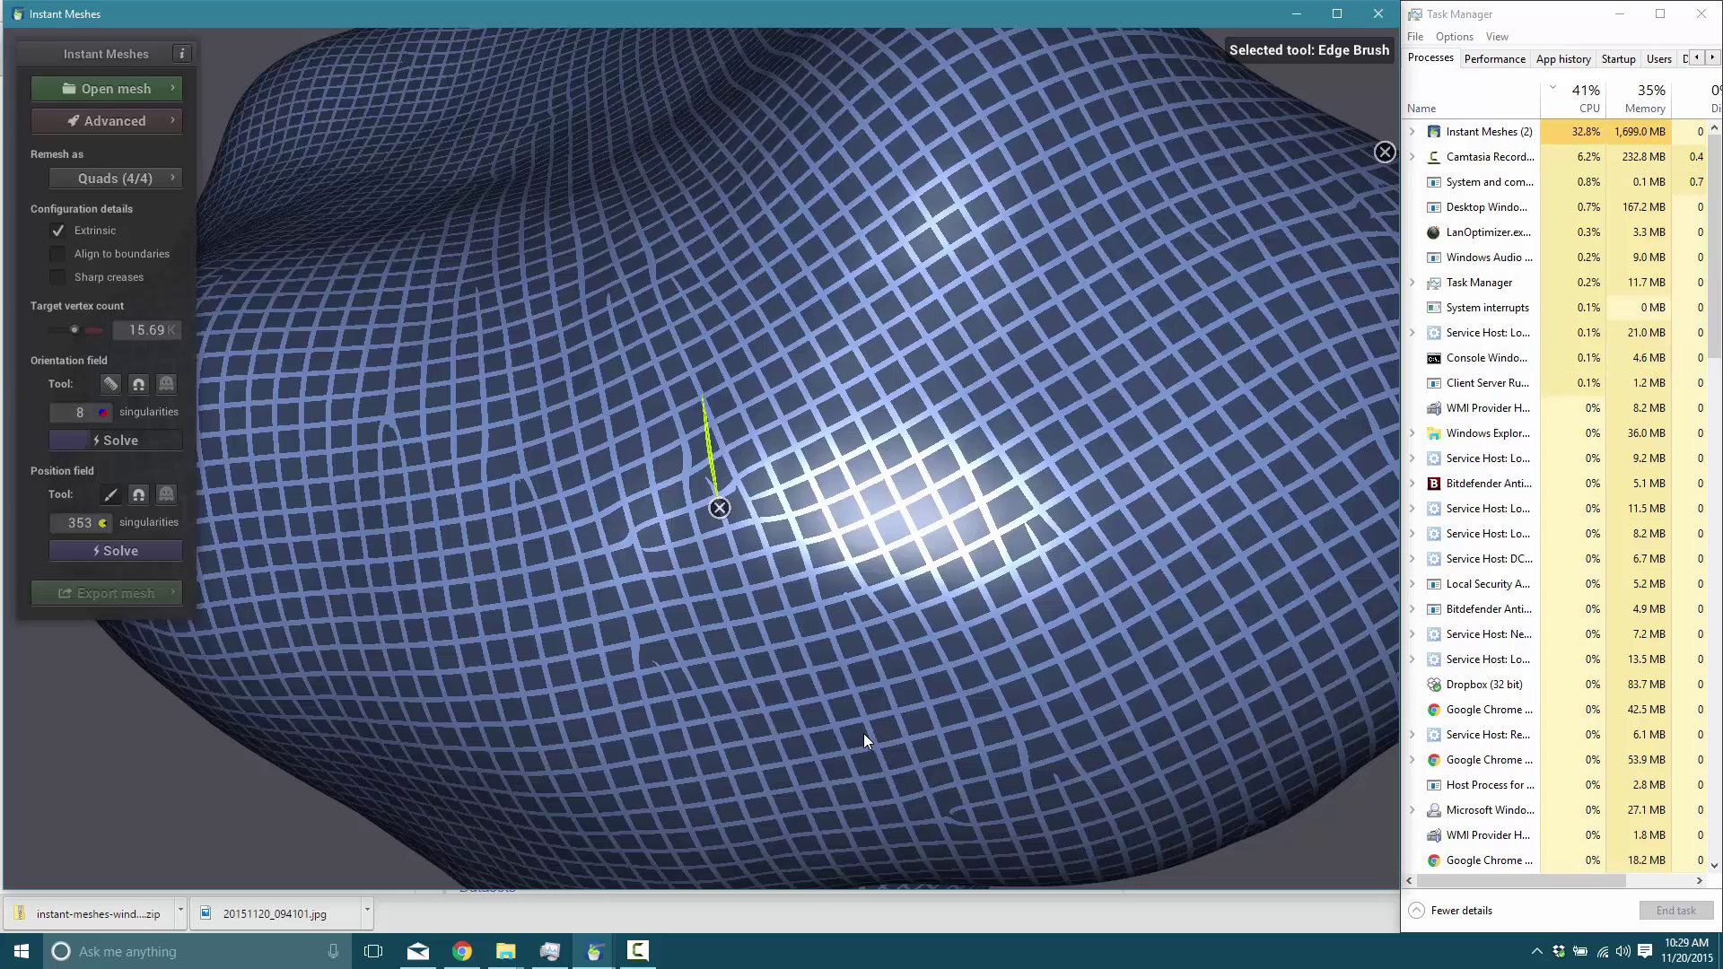
click(111, 550)
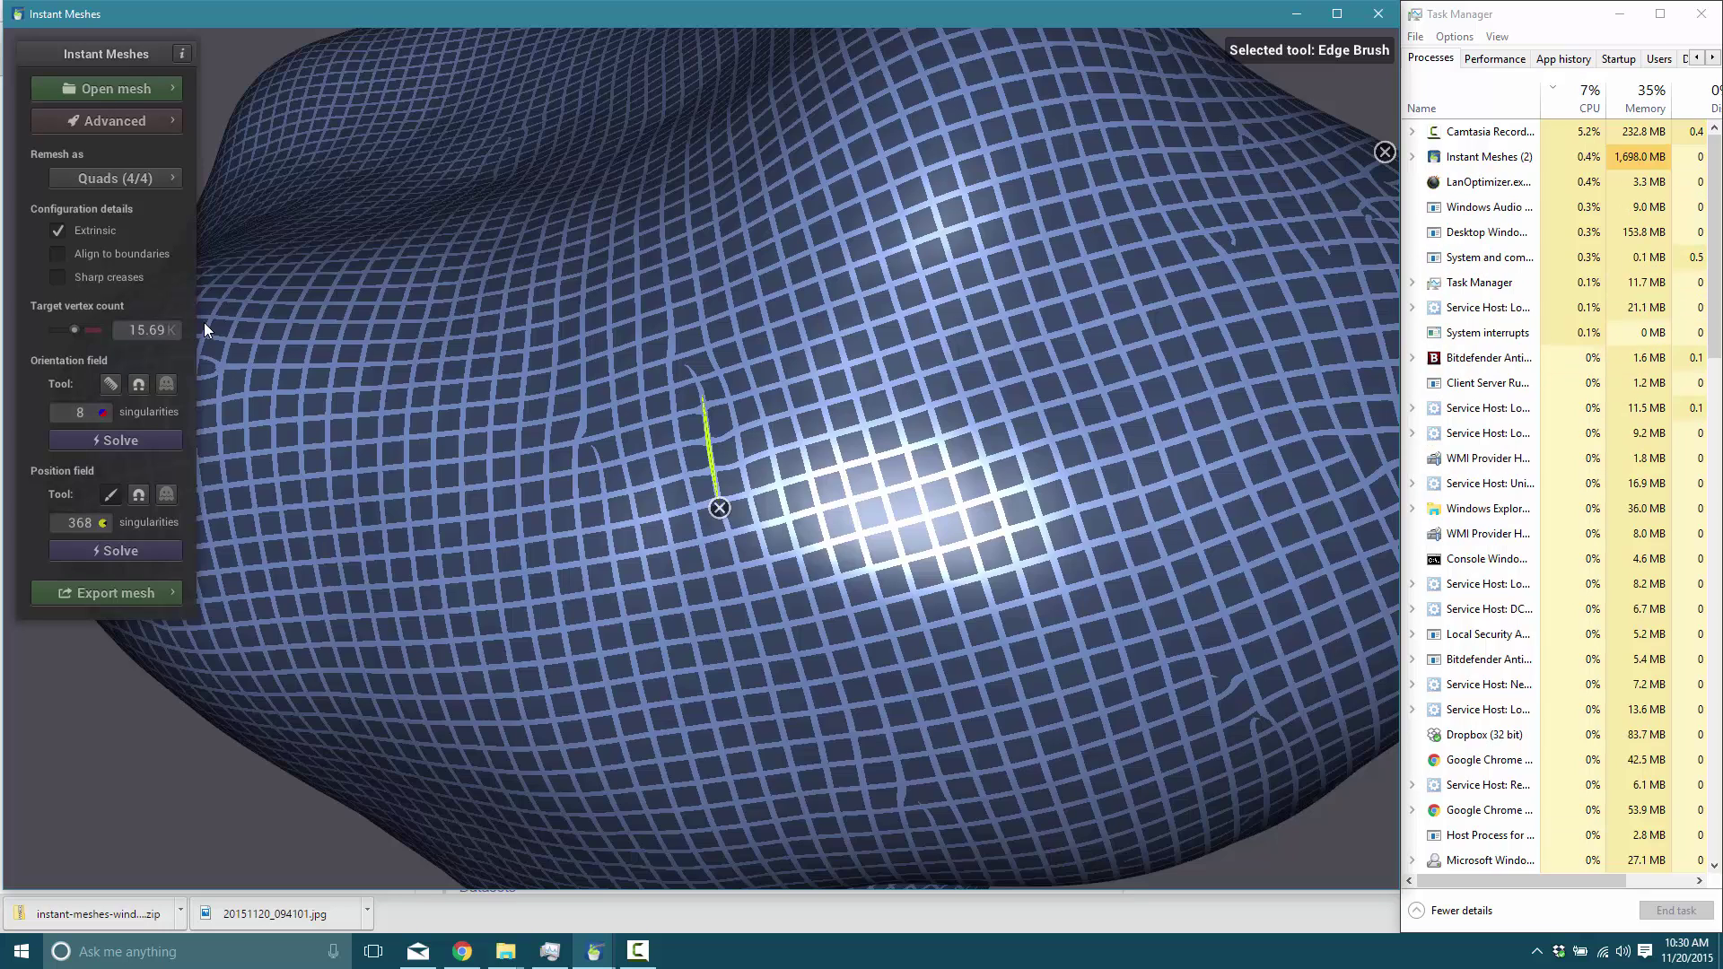
- Show the Brush strokes, Output mesh and Output mesh wireframe render layers for inspection, then hide all three again
click(169, 112)
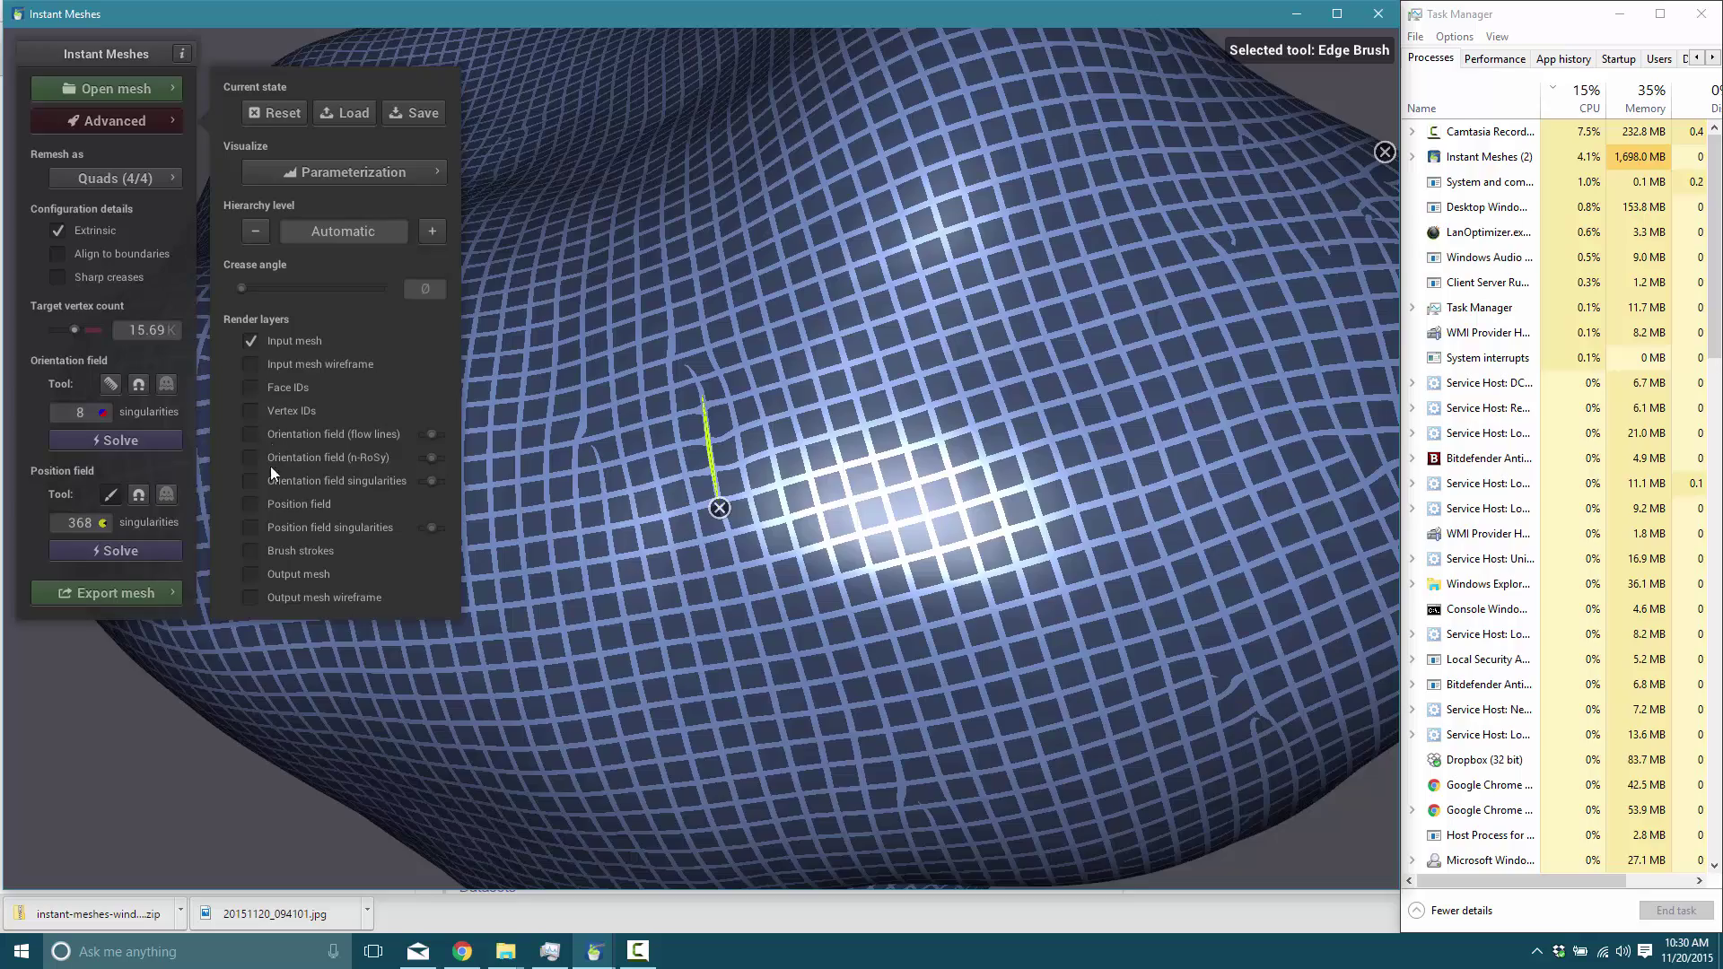
click(254, 551)
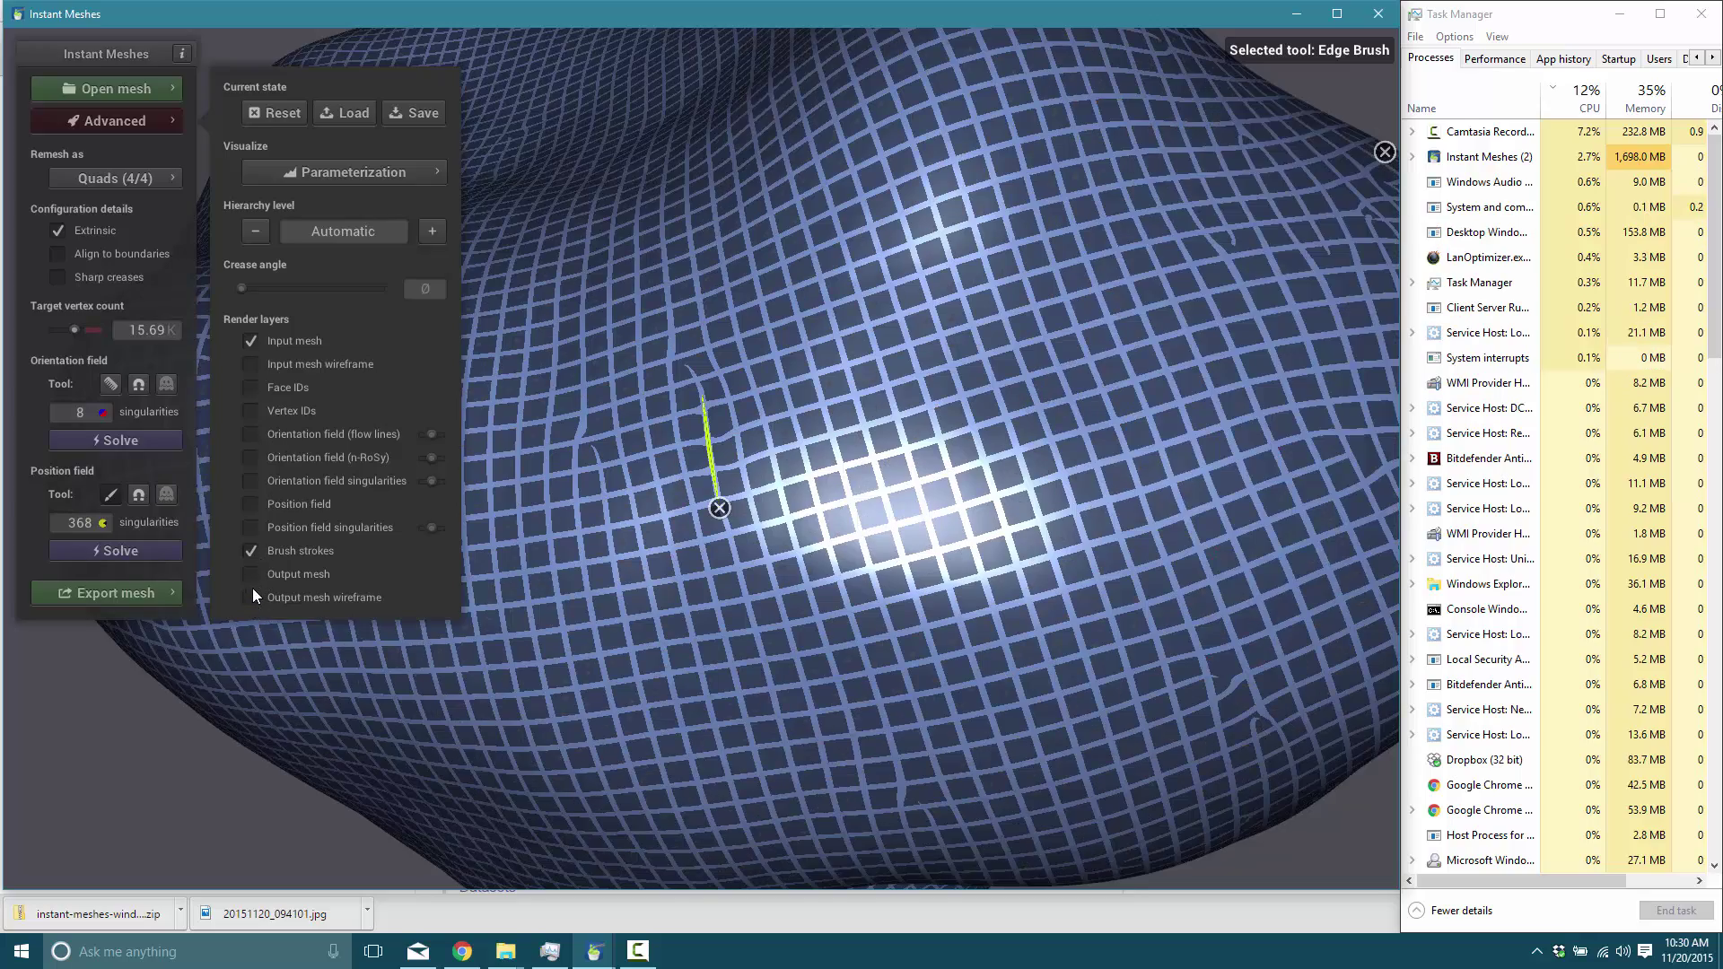
click(253, 575)
click(253, 598)
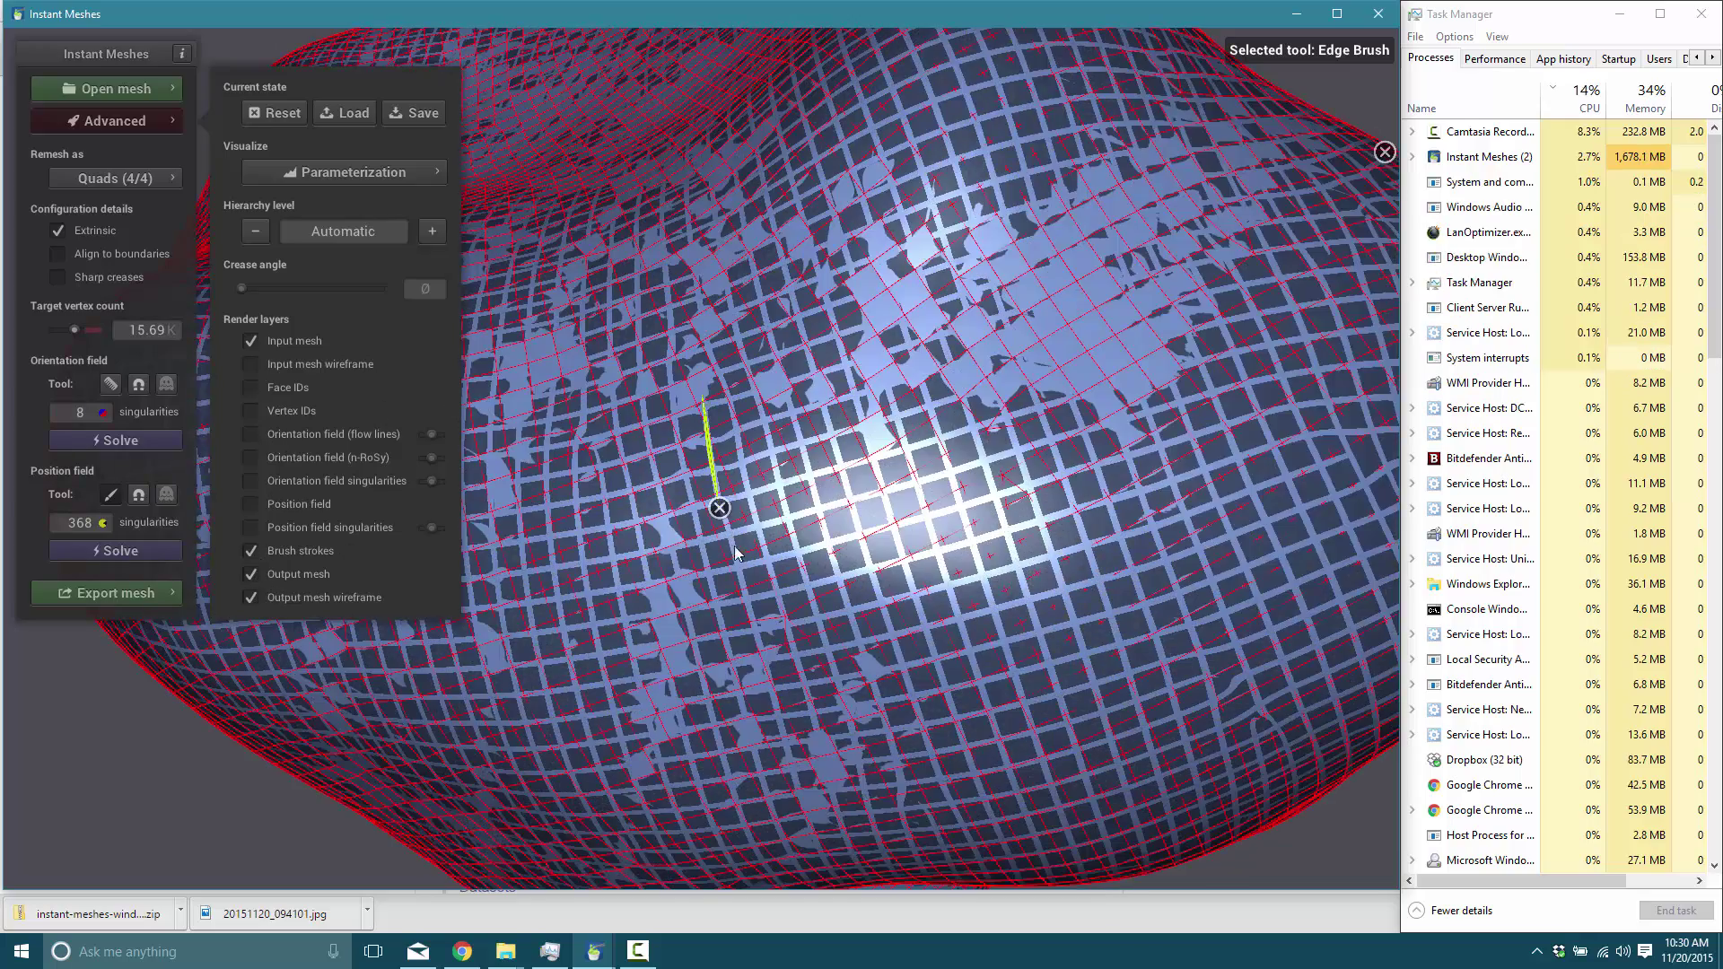
click(253, 596)
click(253, 574)
click(251, 554)
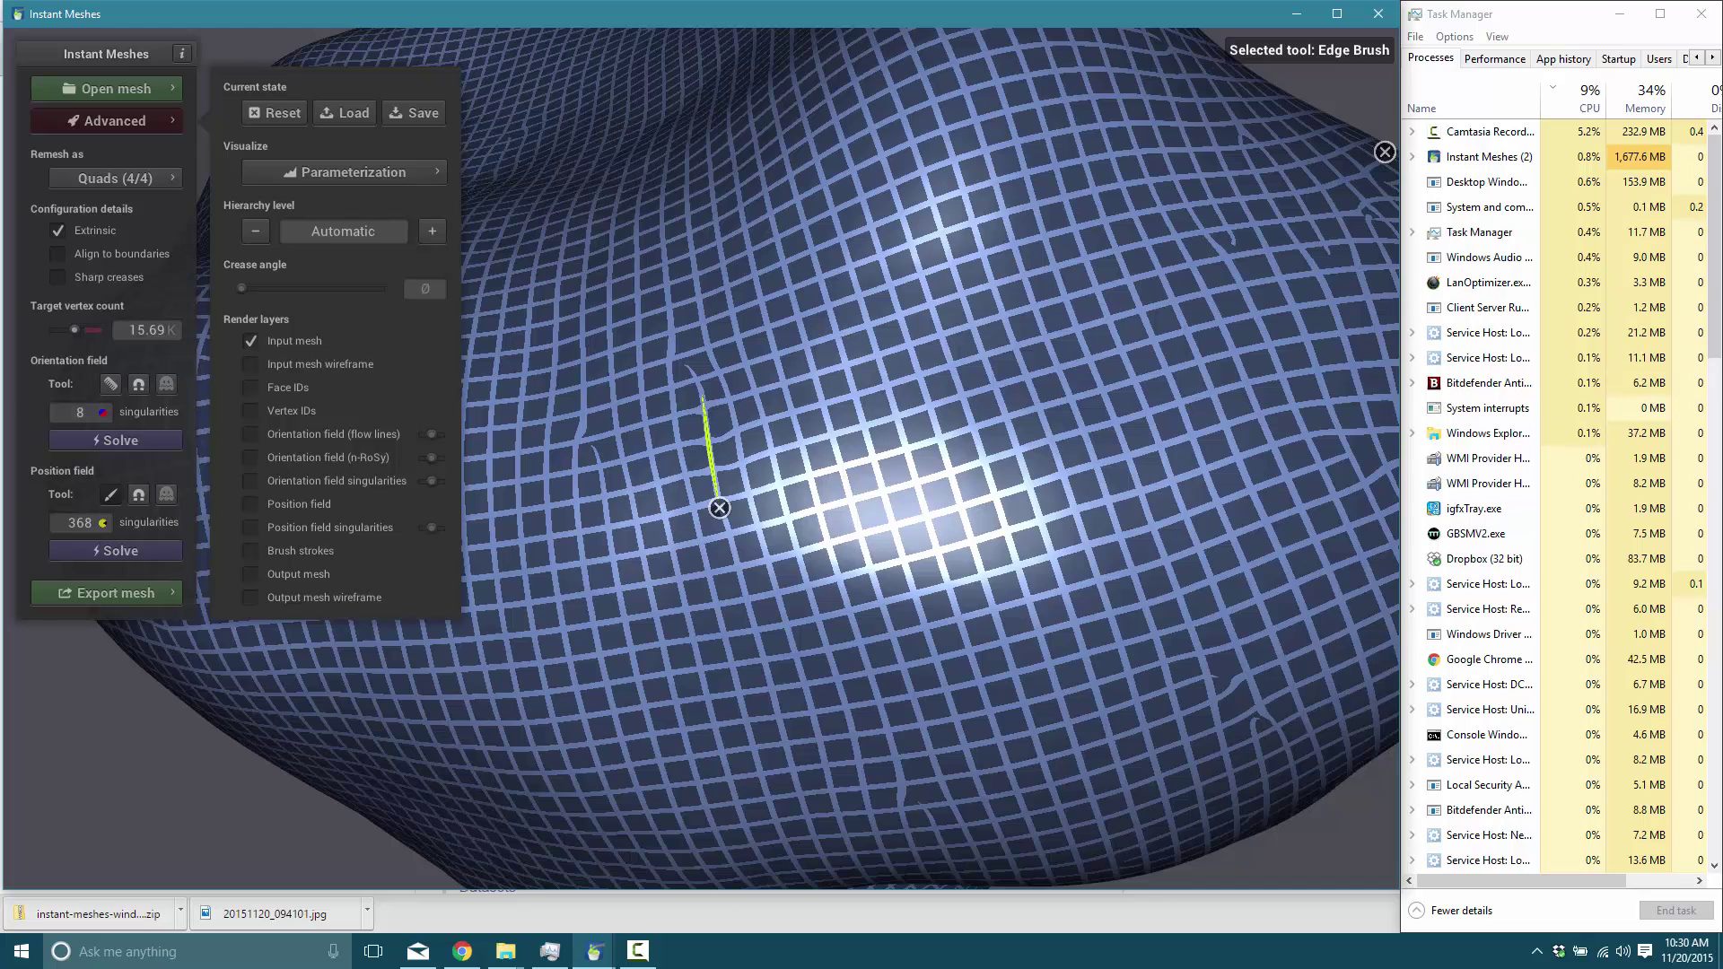
- Switch to Chrome and view the README on the Instant Meshes GitHub page
click(462, 953)
scroll(662, 273, up, 8)
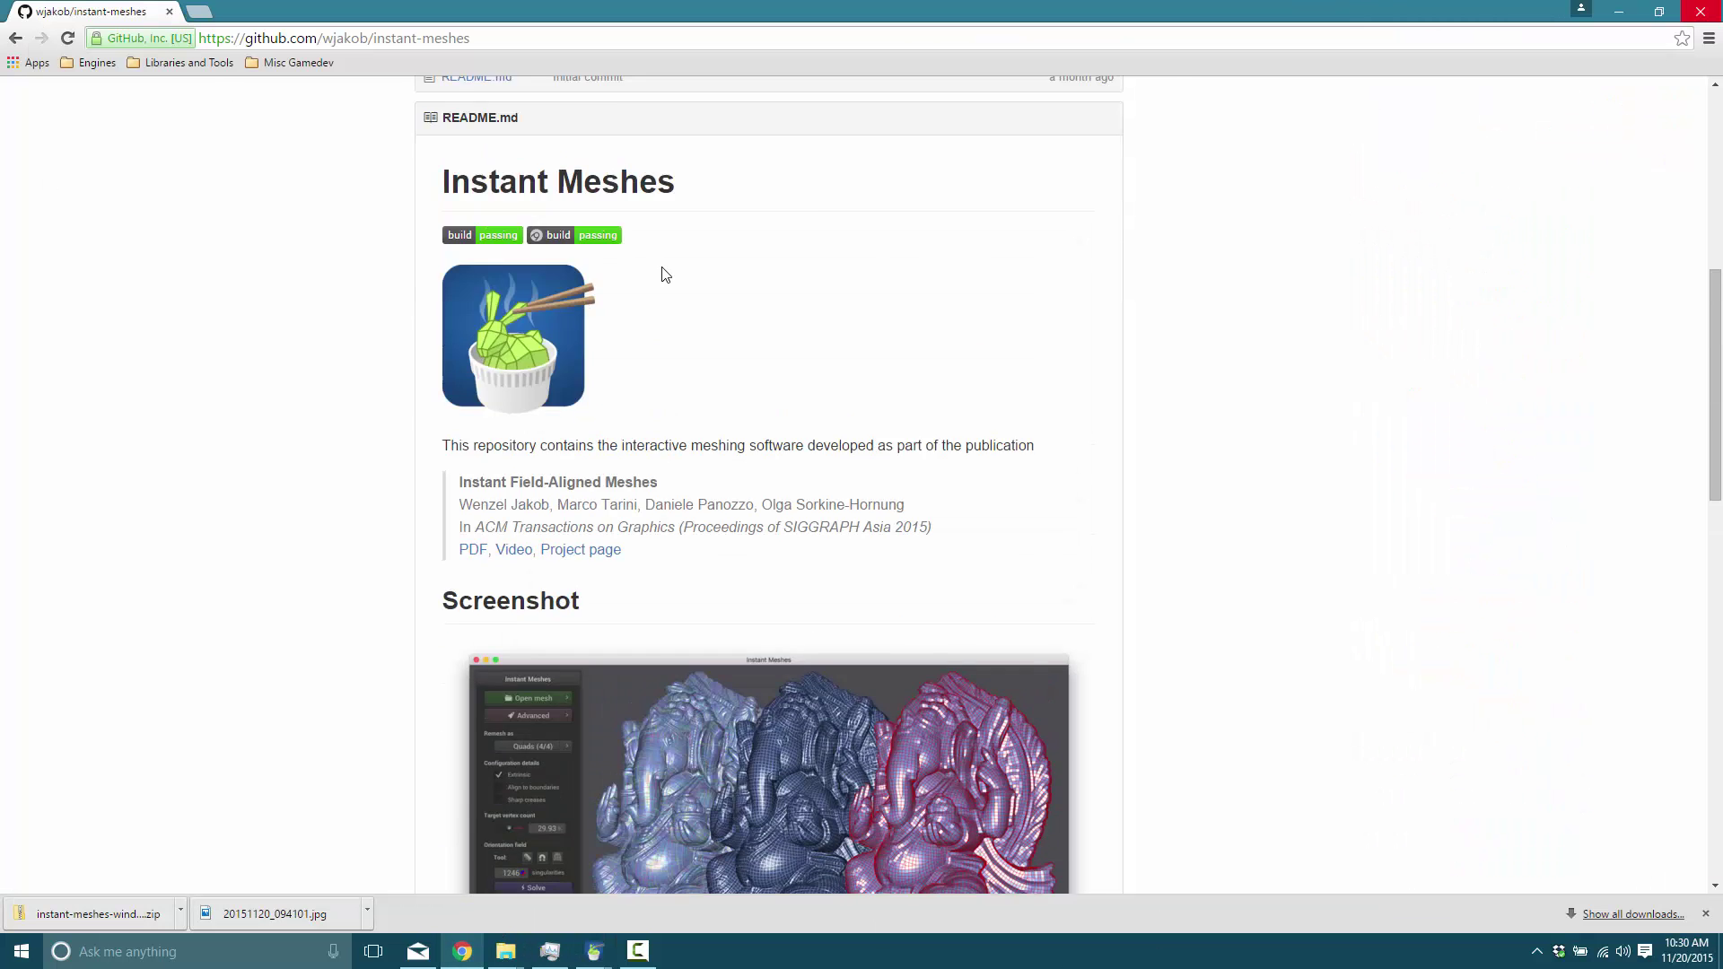